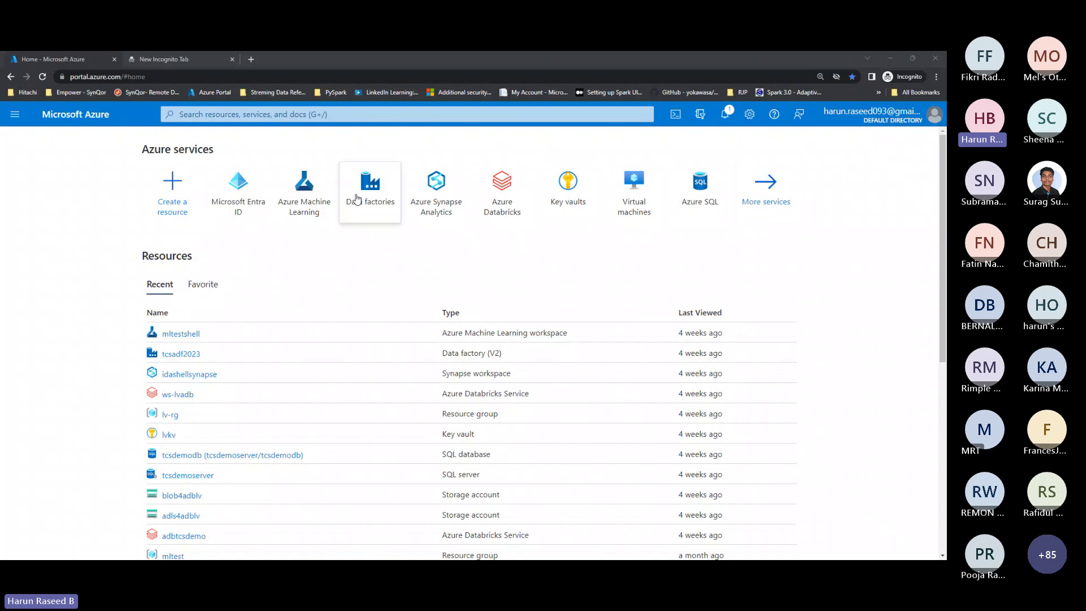
Open the Azure Databricks service and start creating a new workspace
click(521, 205)
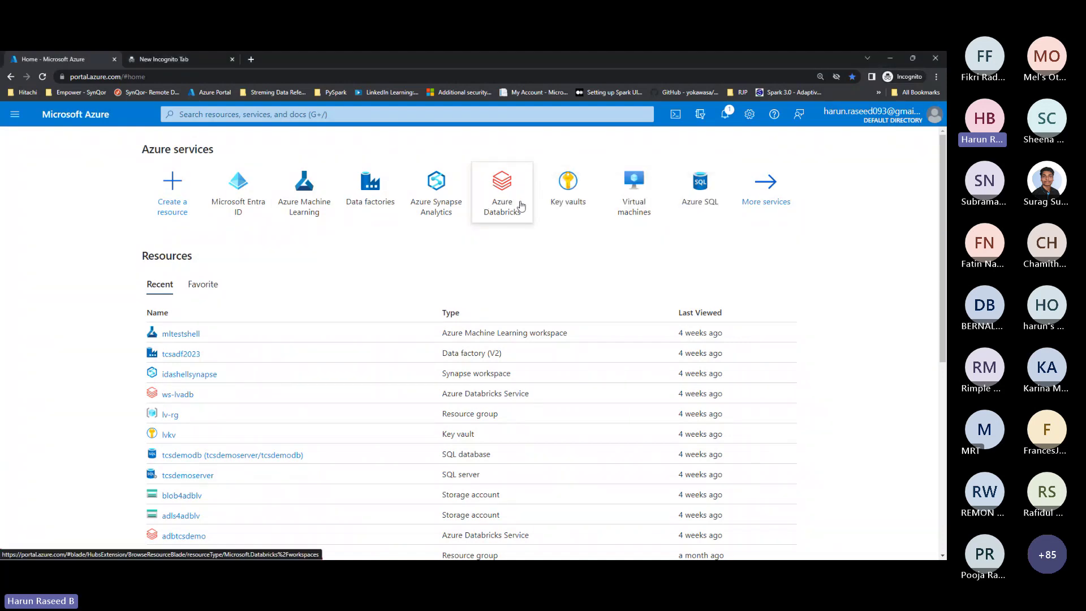
click(521, 205)
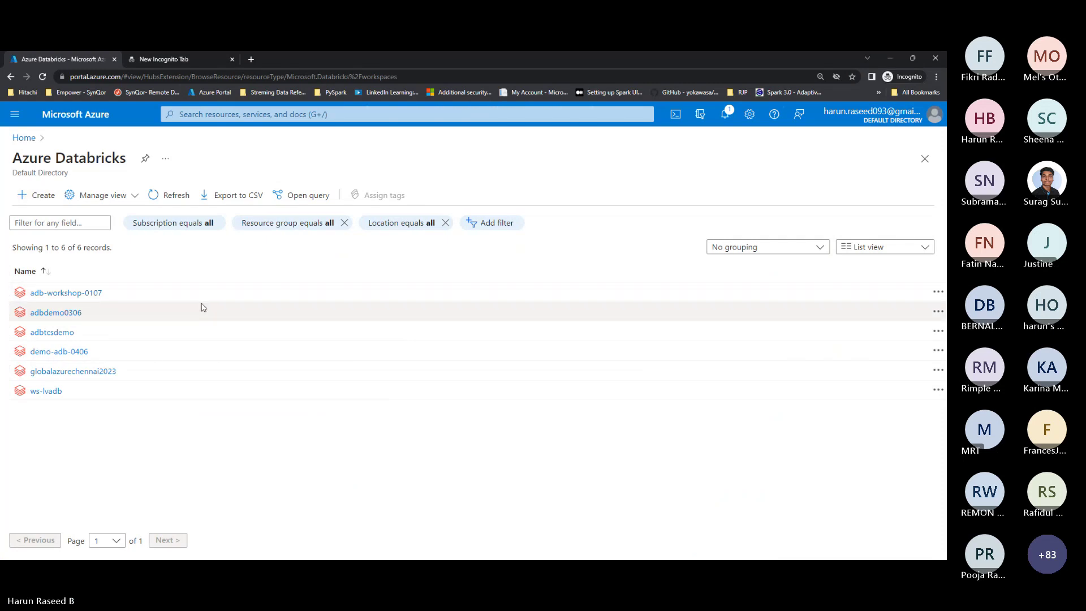
click(22, 197)
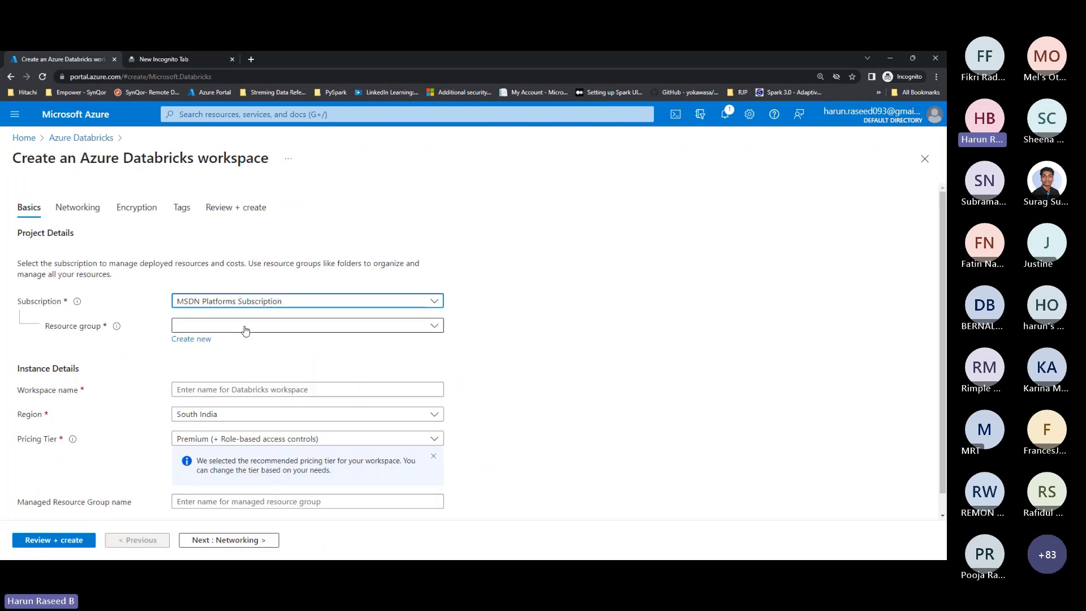
Create a new resource group named databrickstest for the Databricks workspace
click(210, 340)
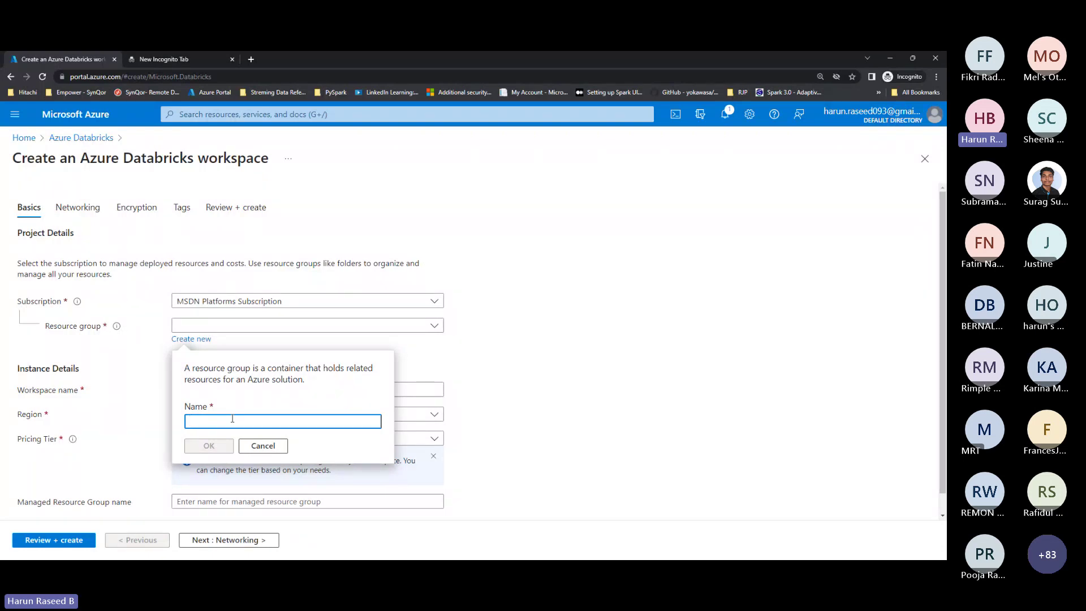
text(datab)
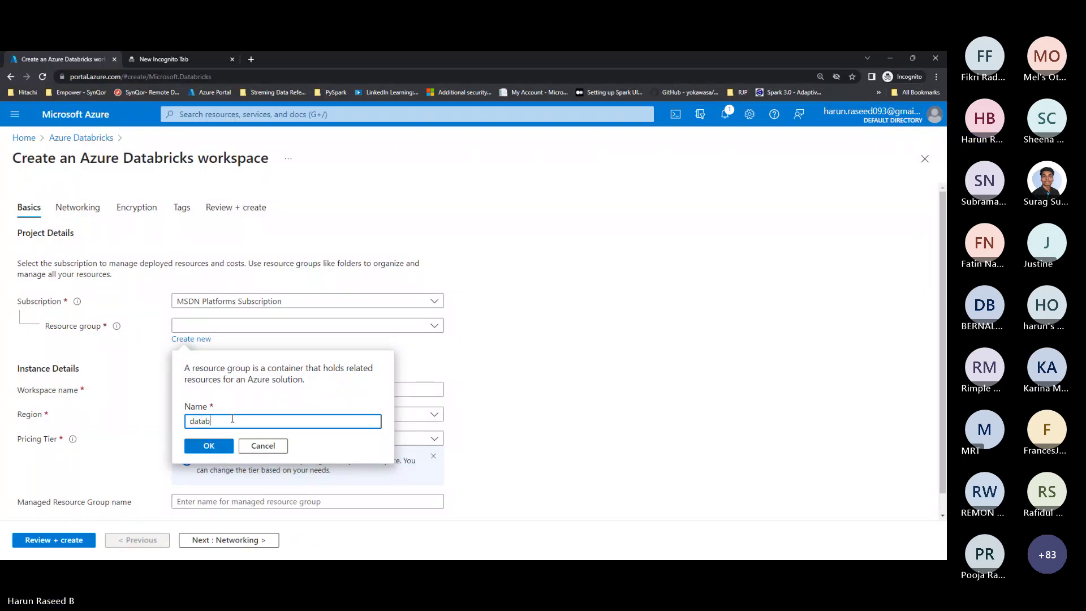
text(rickst)
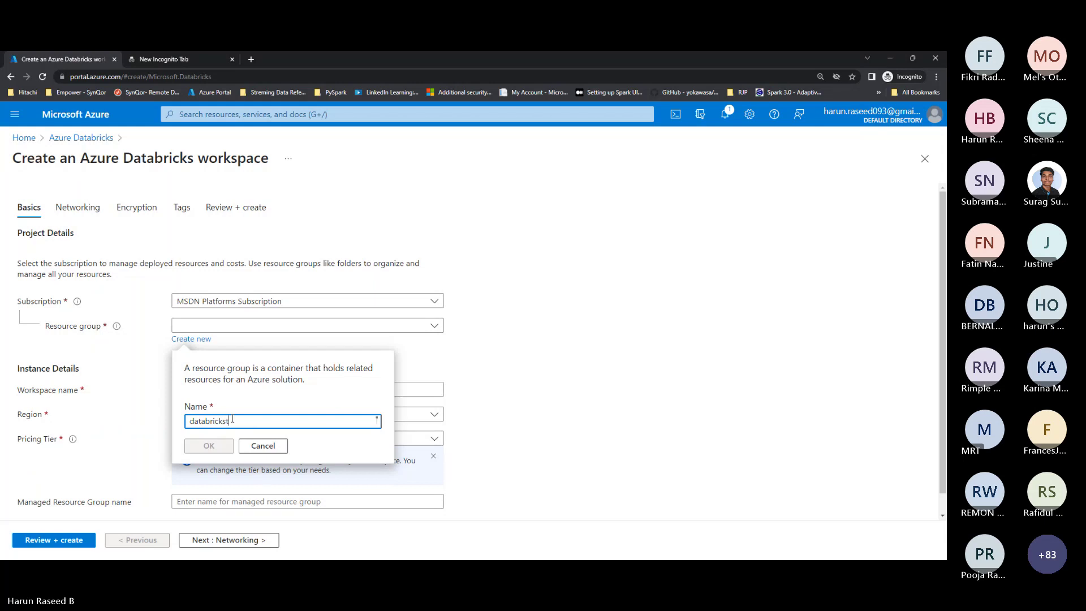
text(est)
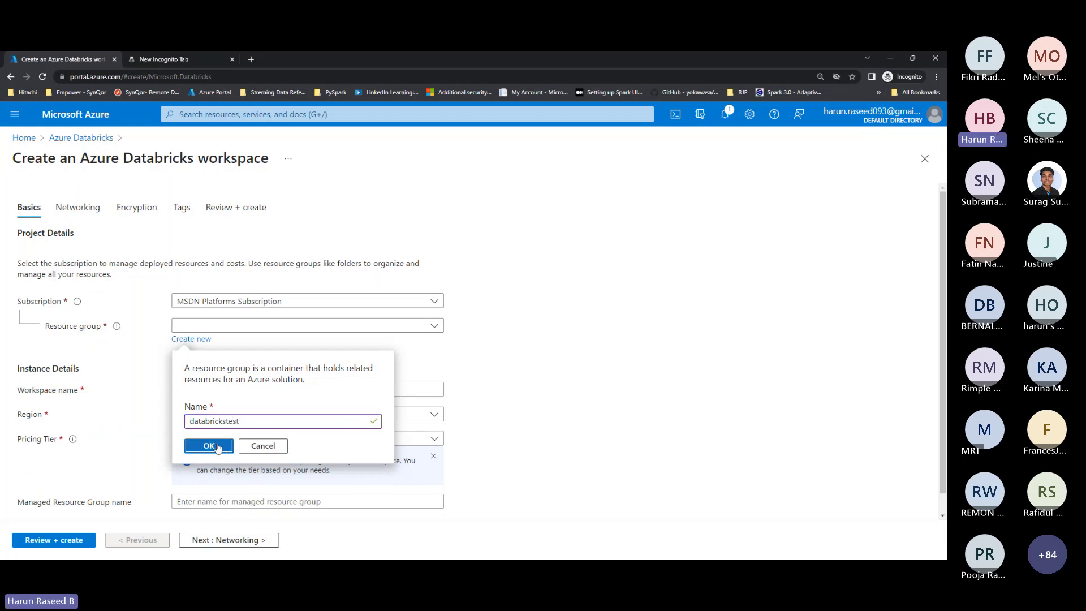
click(219, 447)
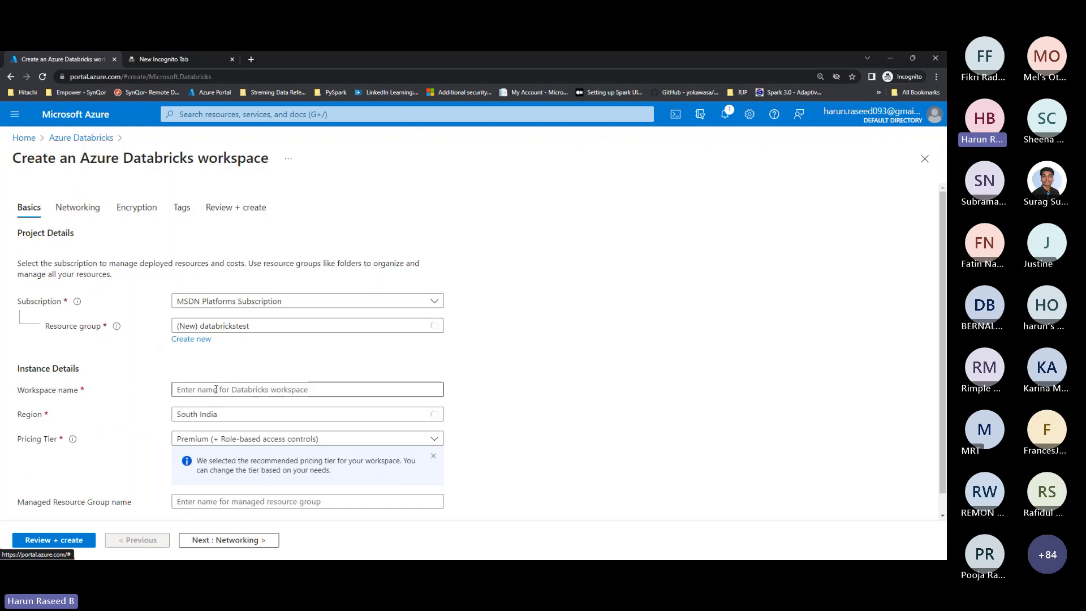
Name the workspace dbworkspace and select the Premium (+ Role-based access controls) pricing tier
click(215, 389)
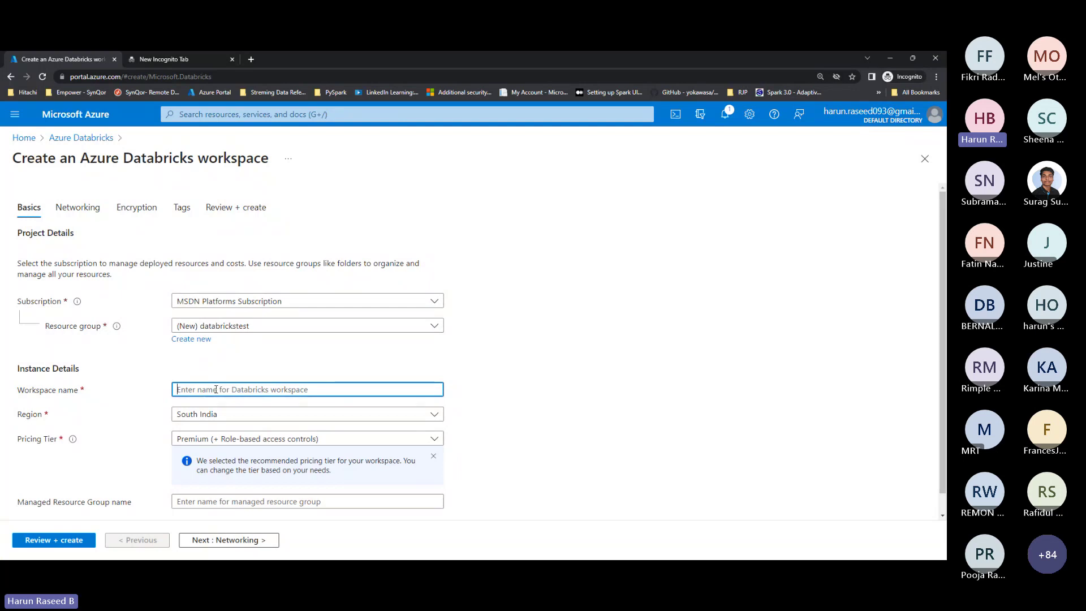
text(dbw)
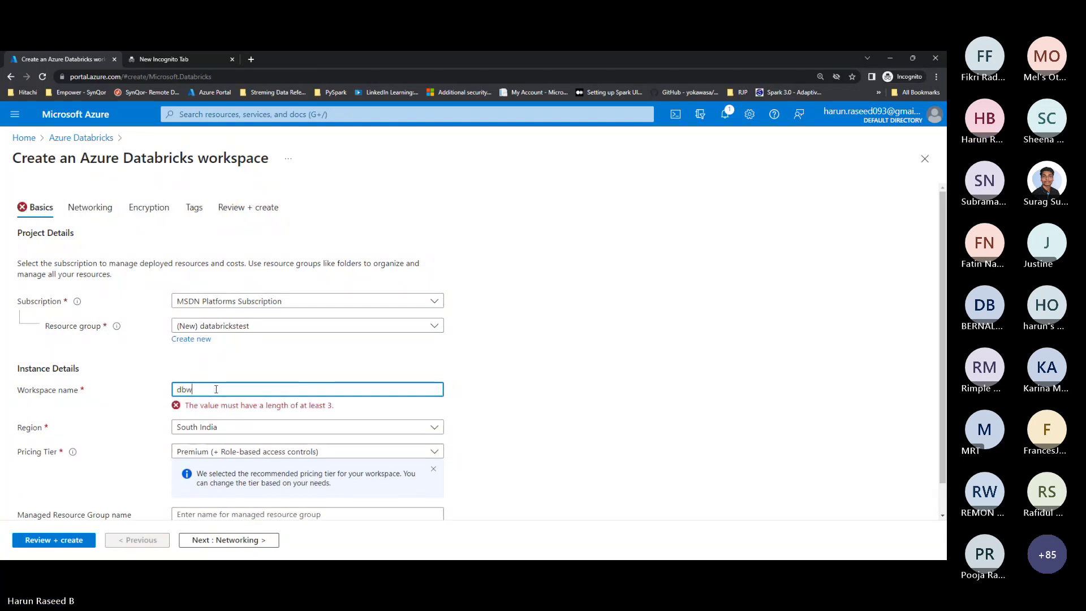
text(orkspace)
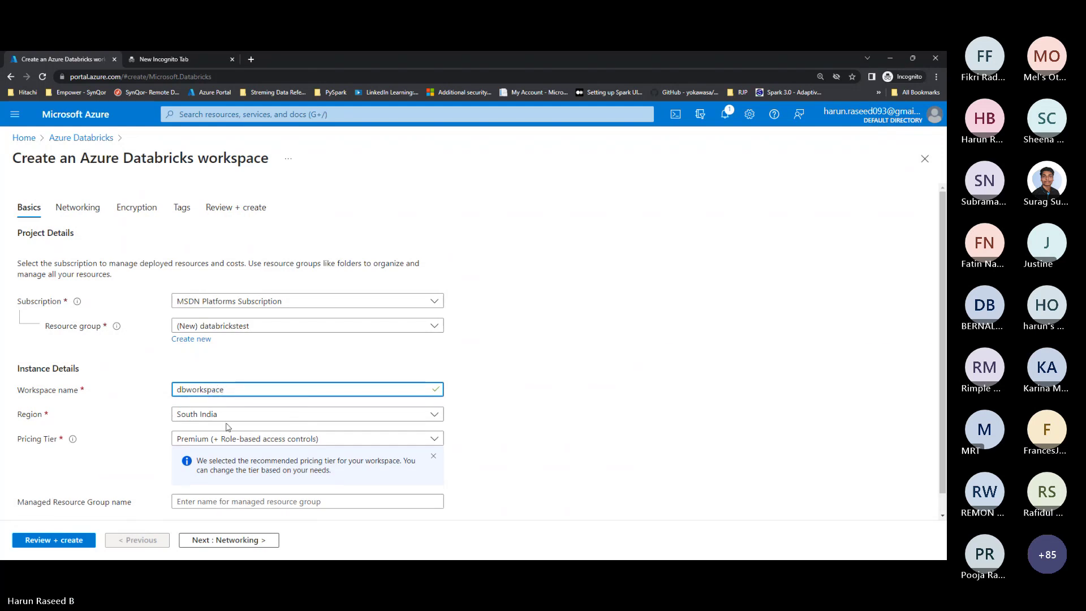
scroll(254, 422, down, 1)
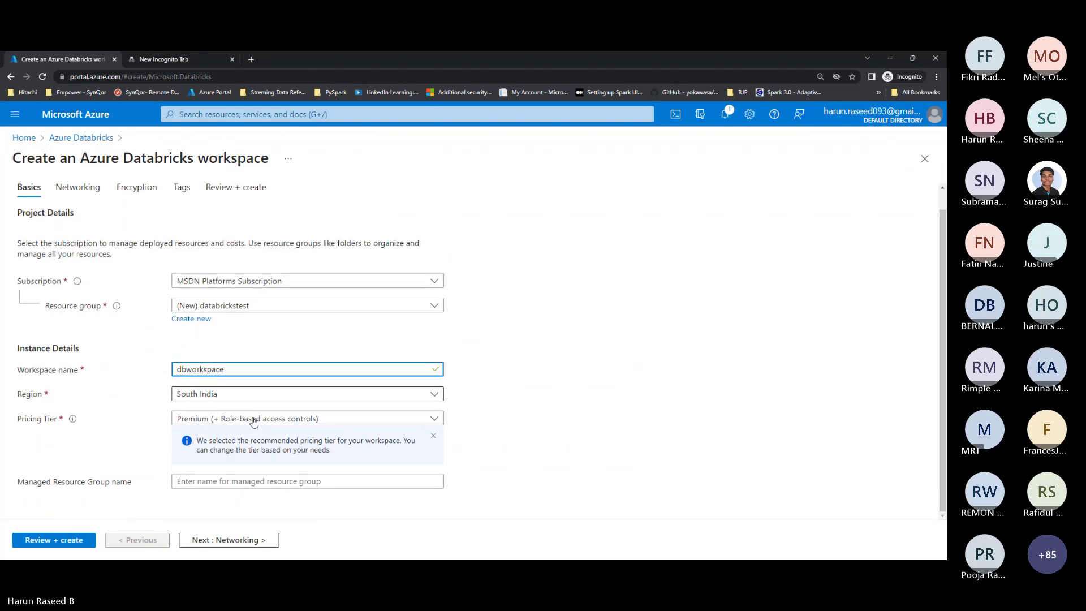
click(310, 417)
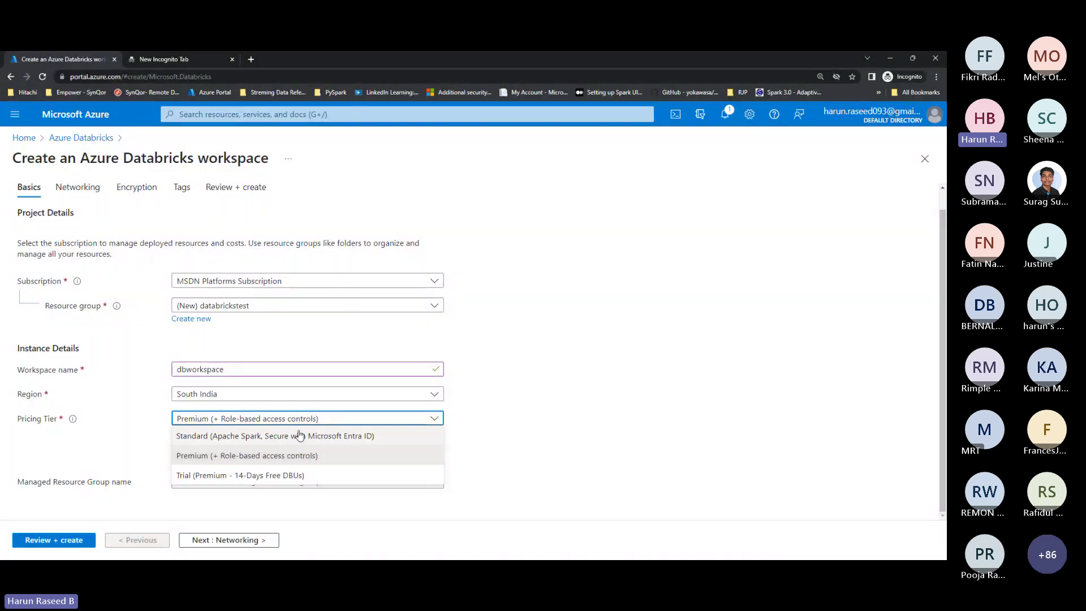
click(298, 461)
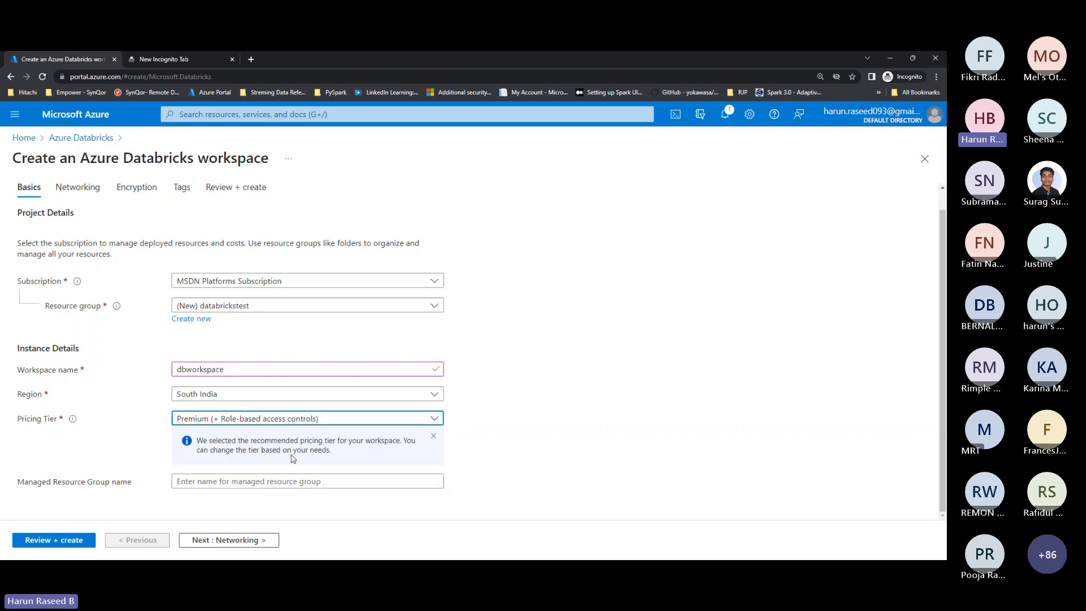
Go through the networking, encryption and tags settings with their defaults, and deploy the Databricks workspace
click(239, 541)
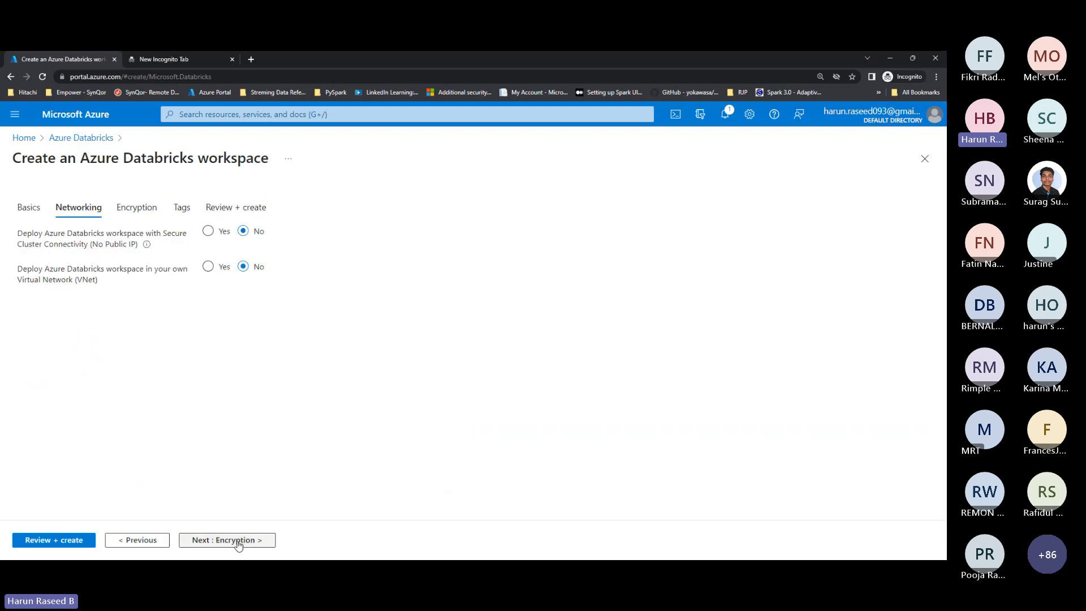
click(135, 542)
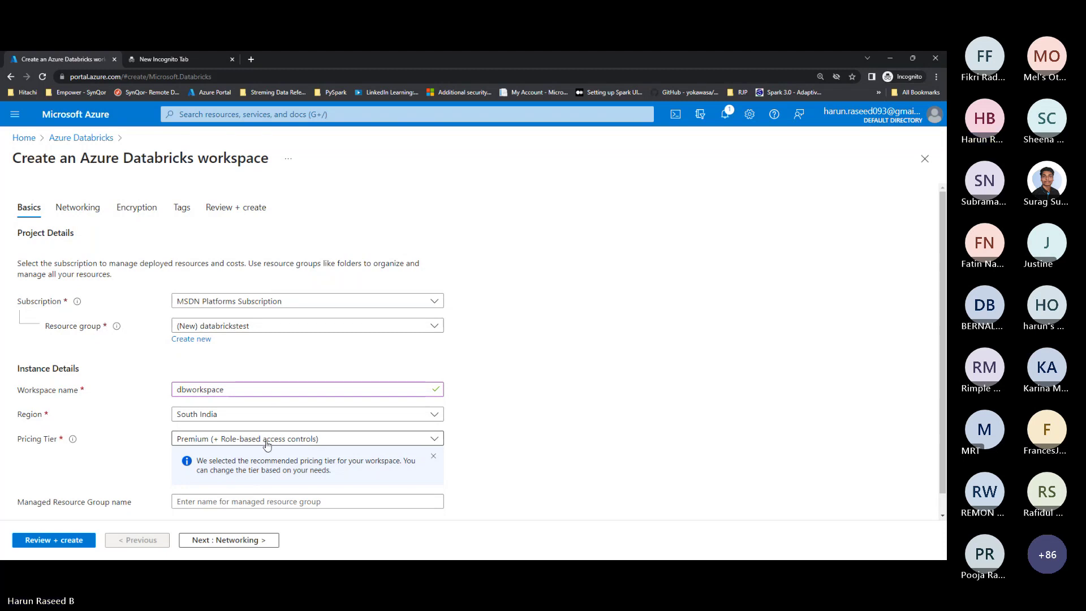
triple_click(248, 540)
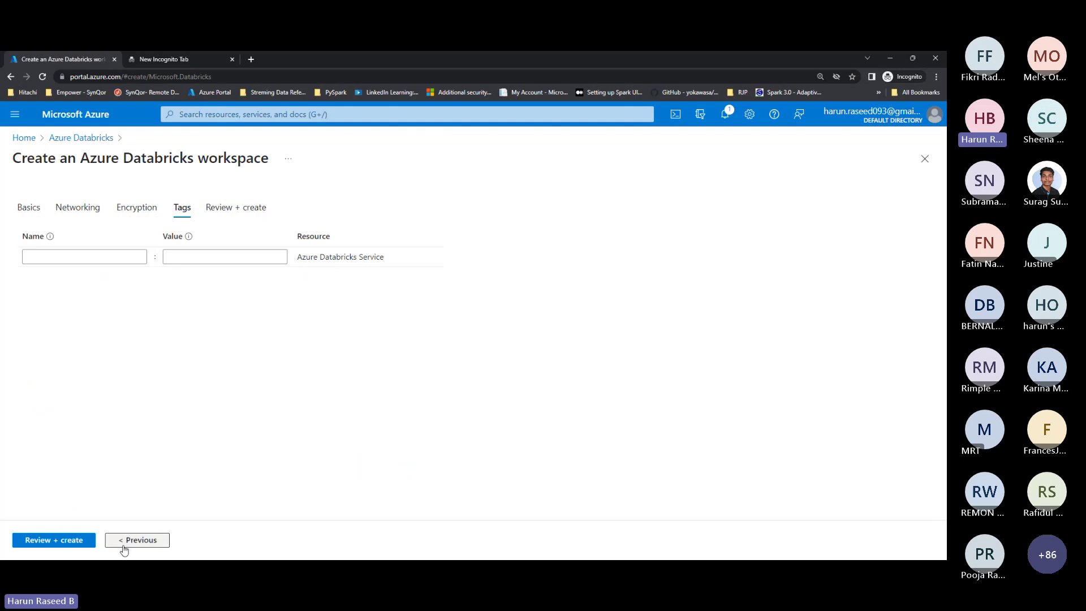
click(49, 545)
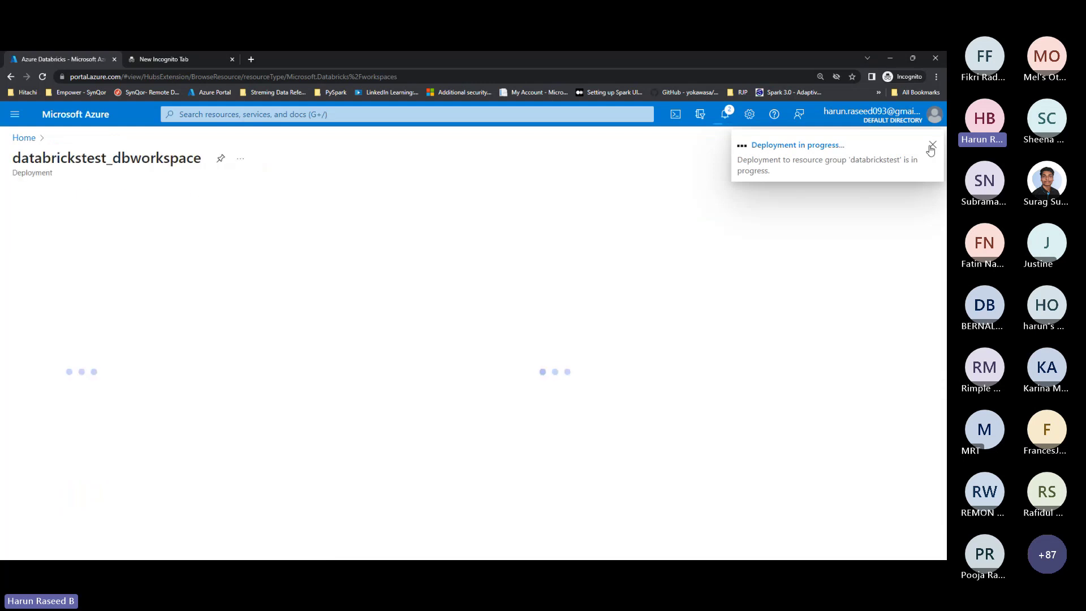
click(931, 146)
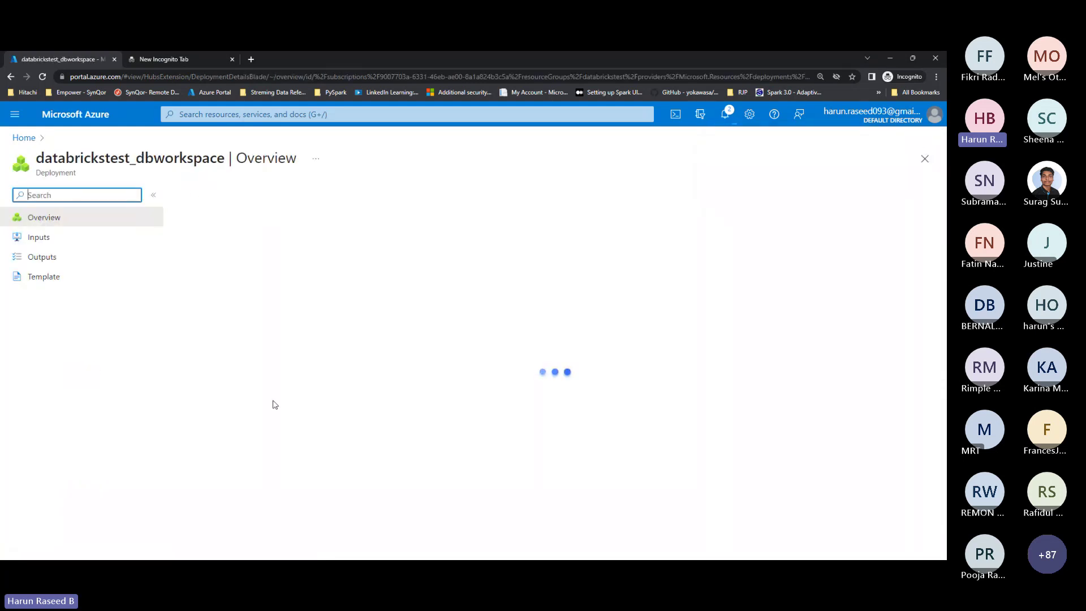
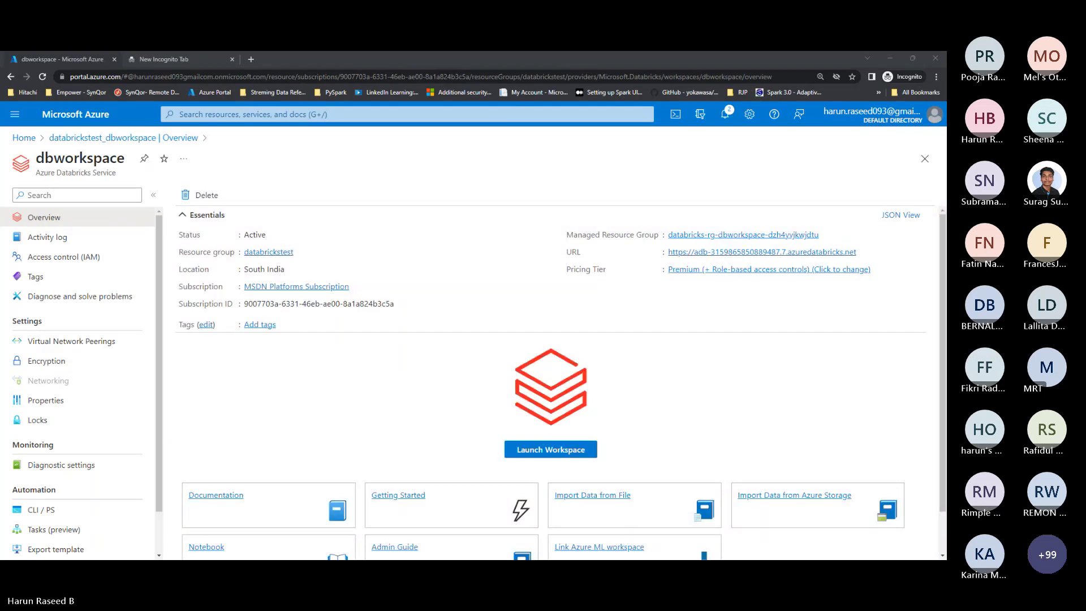
Launch the deployed Databricks workspace and expand the Workspace folder in its workspace browser
click(545, 449)
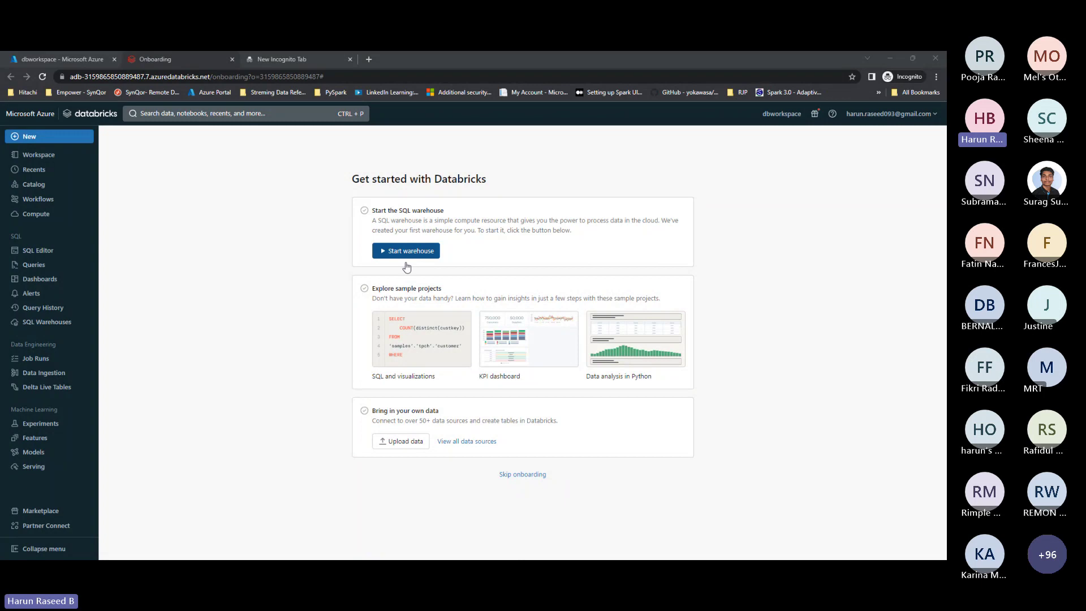
click(45, 156)
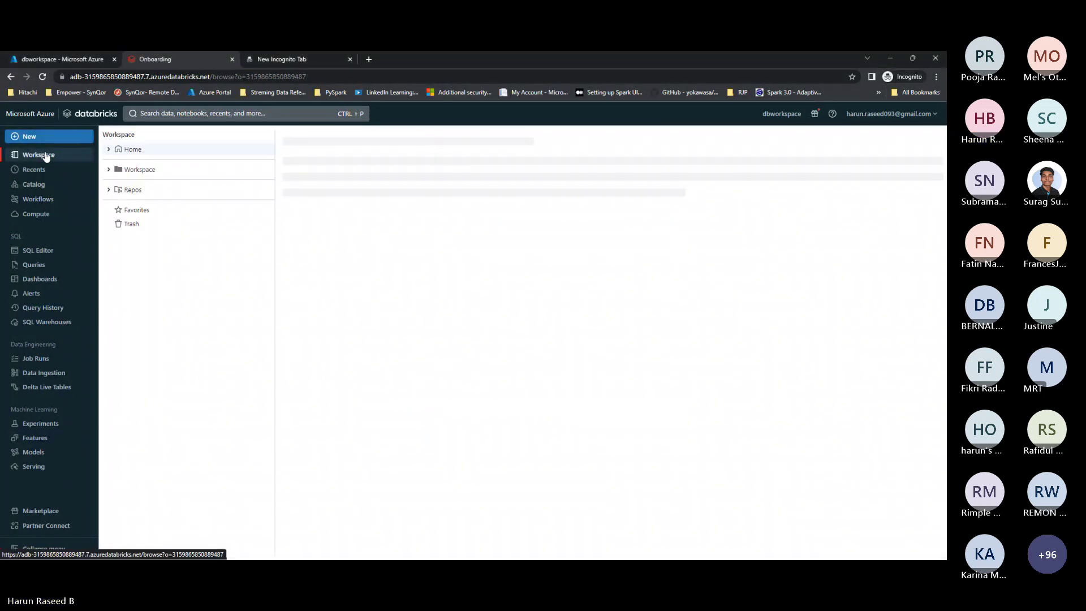
click(108, 169)
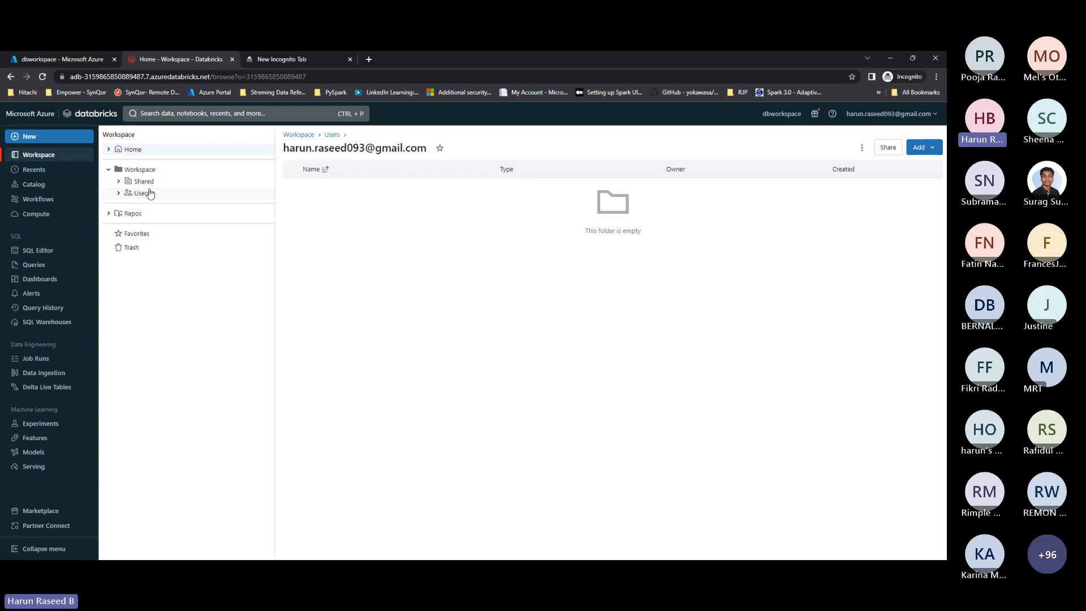
Try to create a notebook in the Users folder, and return to the workspace browser
right_click(176, 194)
mouse_move(226, 225)
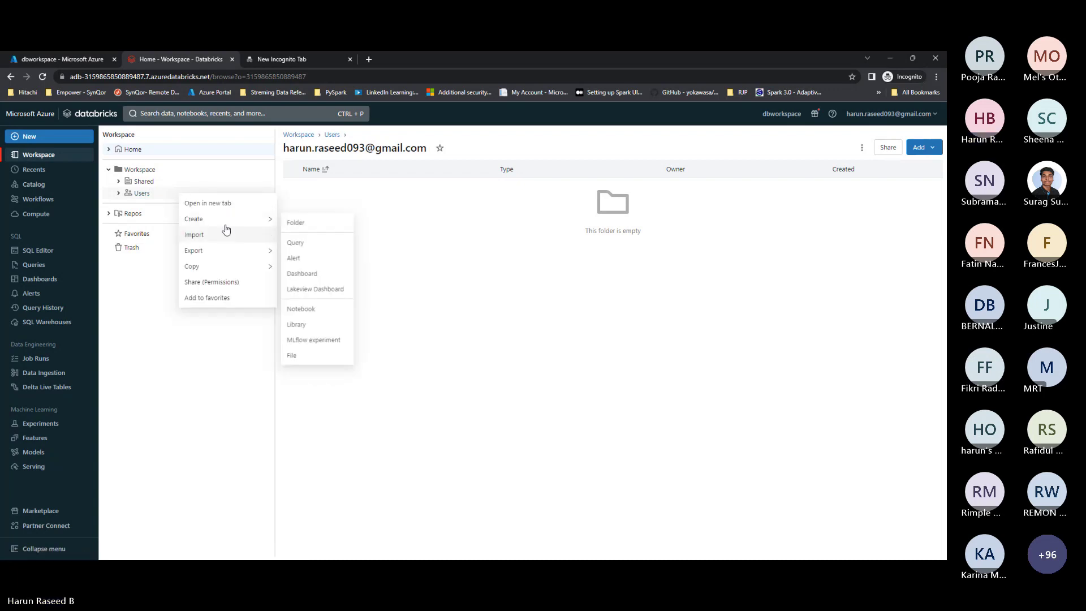
click(306, 313)
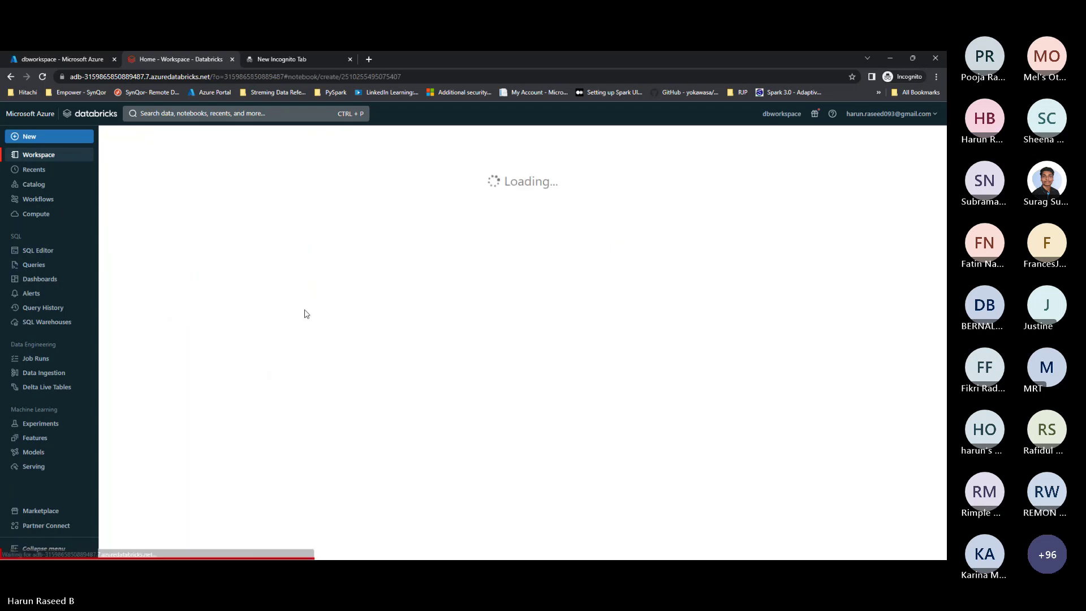
right_click(52, 162)
click(63, 155)
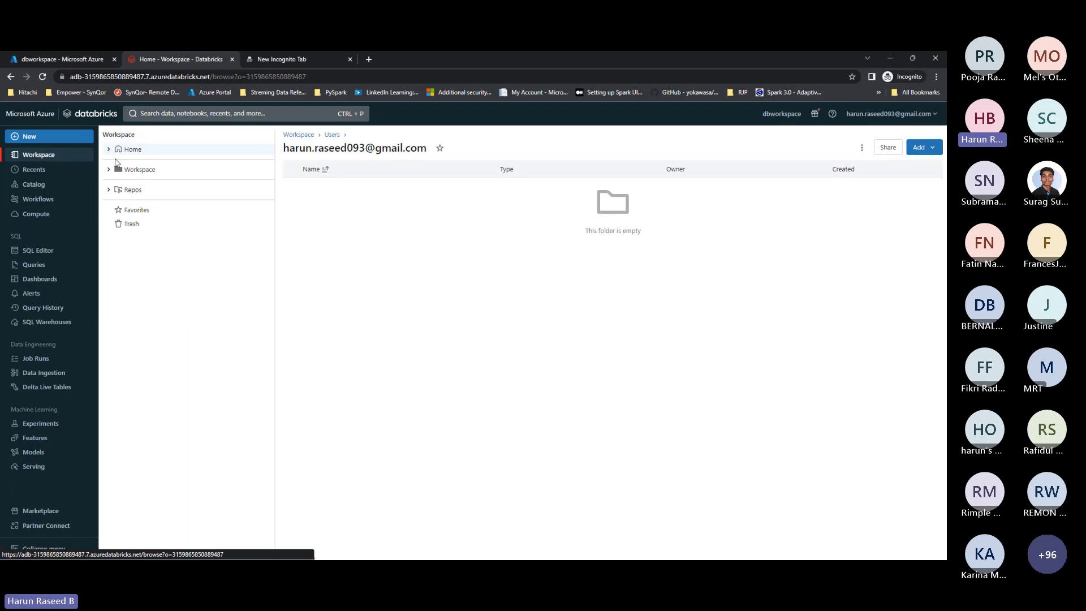
Open the Workspace folder and examine the item types that can be created in its Users folder
click(136, 171)
right_click(146, 196)
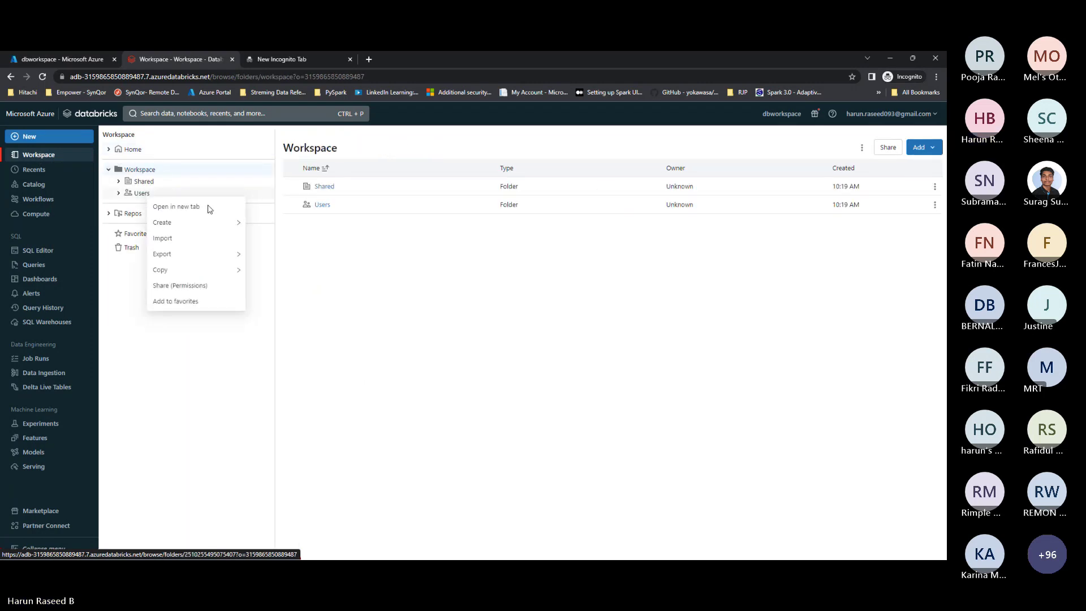
mouse_move(218, 223)
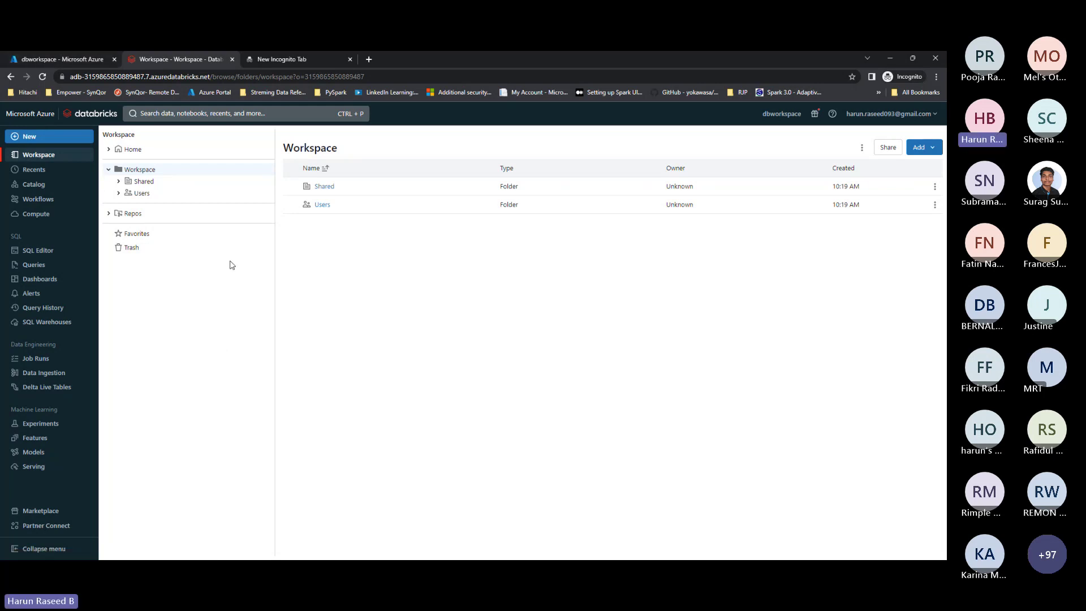
Open the Compute page and start configuring a new all-purpose compute
click(23, 215)
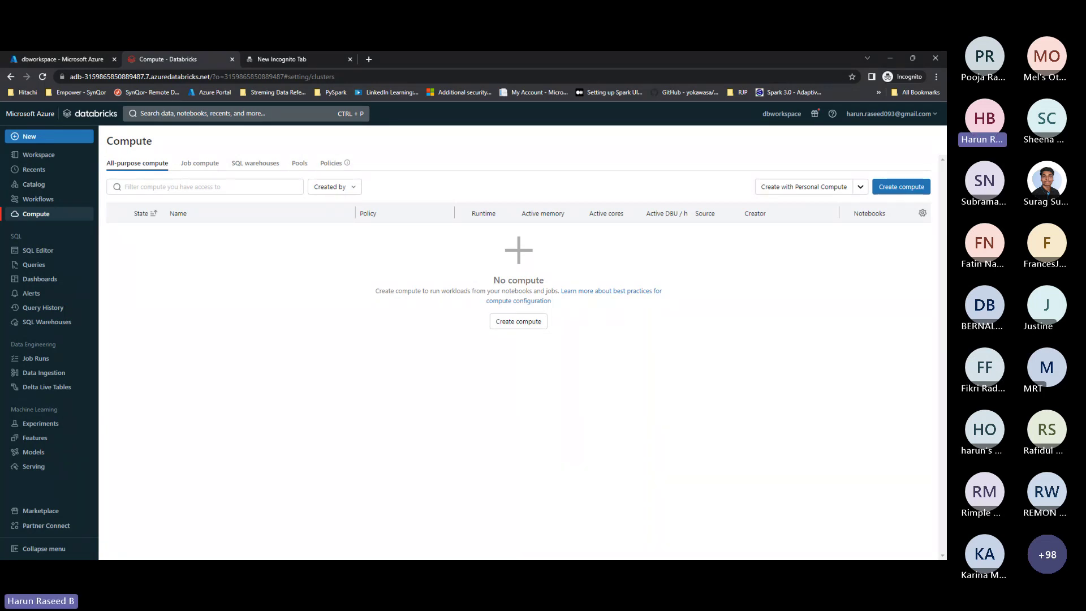
click(359, 351)
click(905, 187)
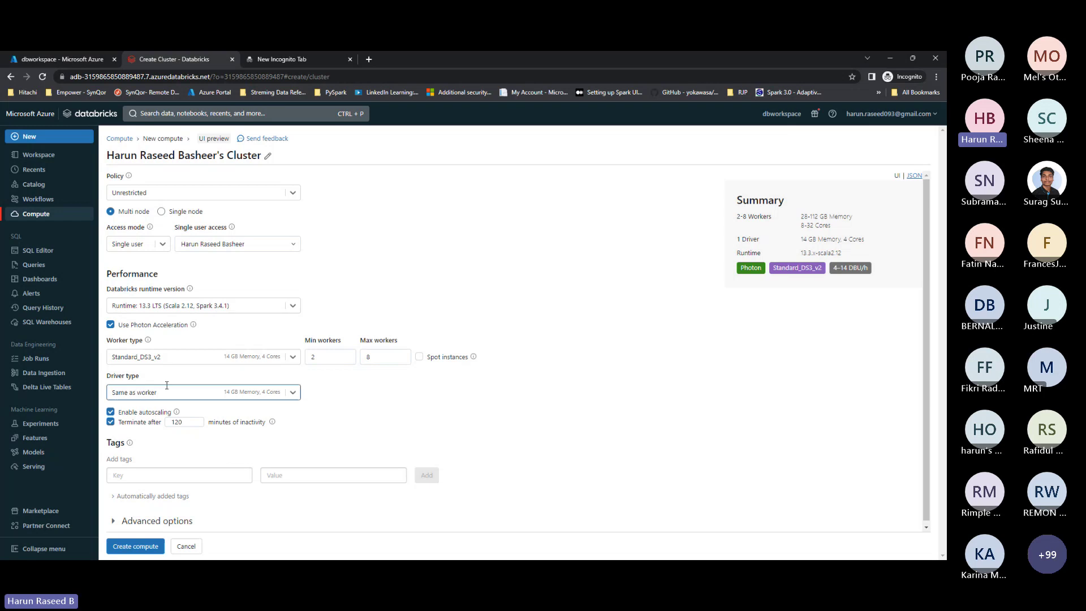
Examine the available worker types and the worker and driver type settings of the new compute
click(310, 363)
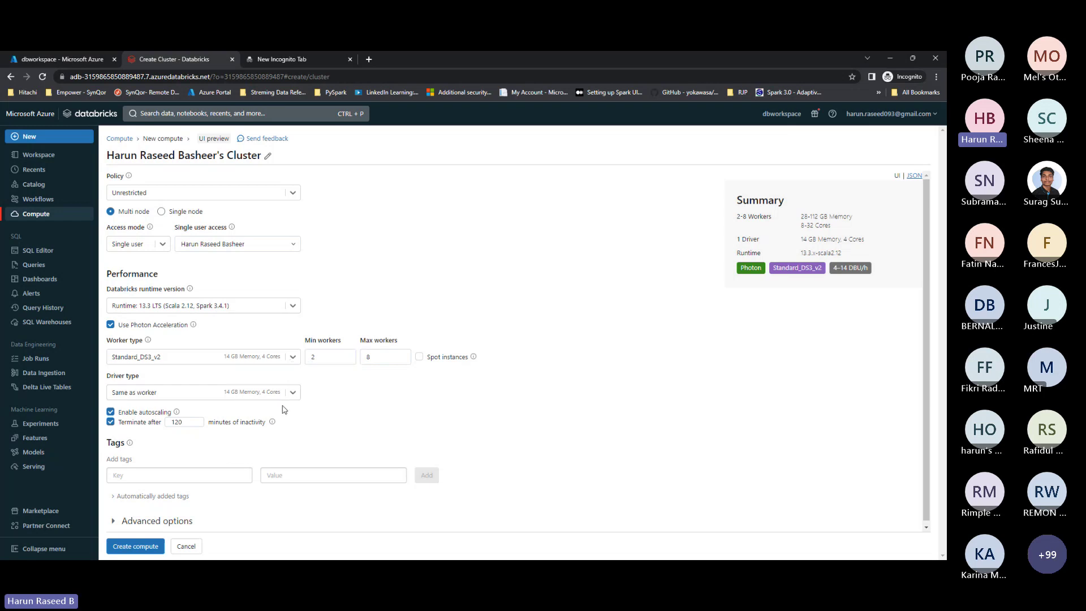
click(292, 356)
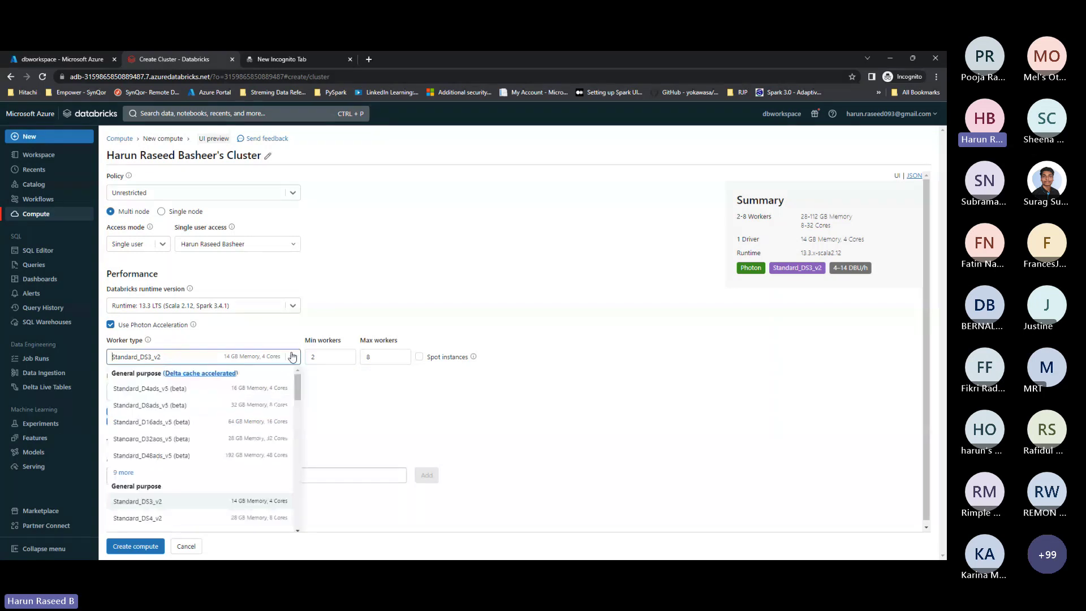
click(243, 357)
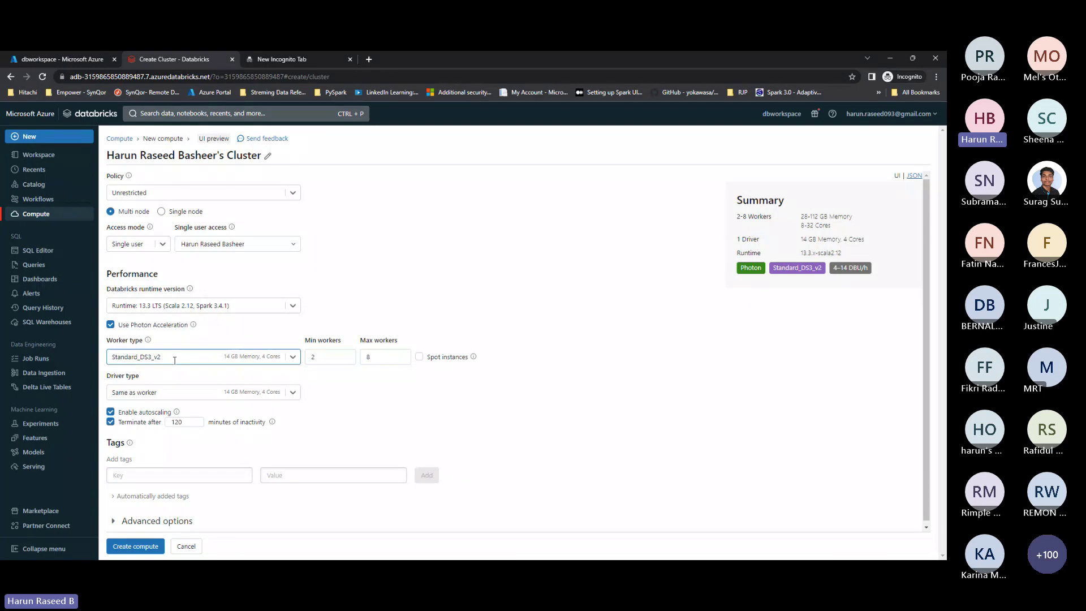
triple_click(142, 376)
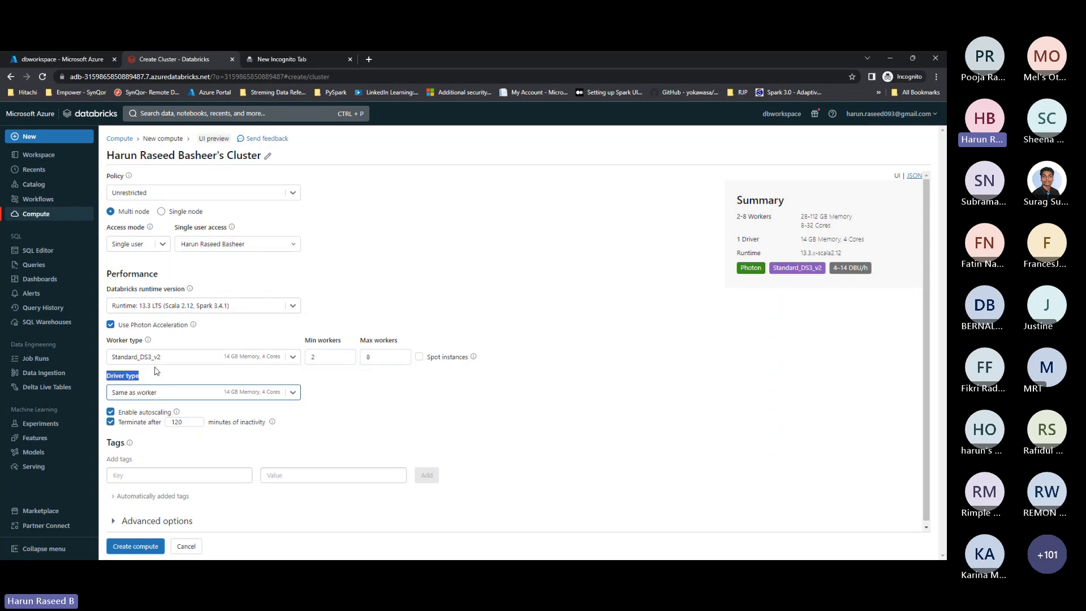
drag(136, 340, 106, 340)
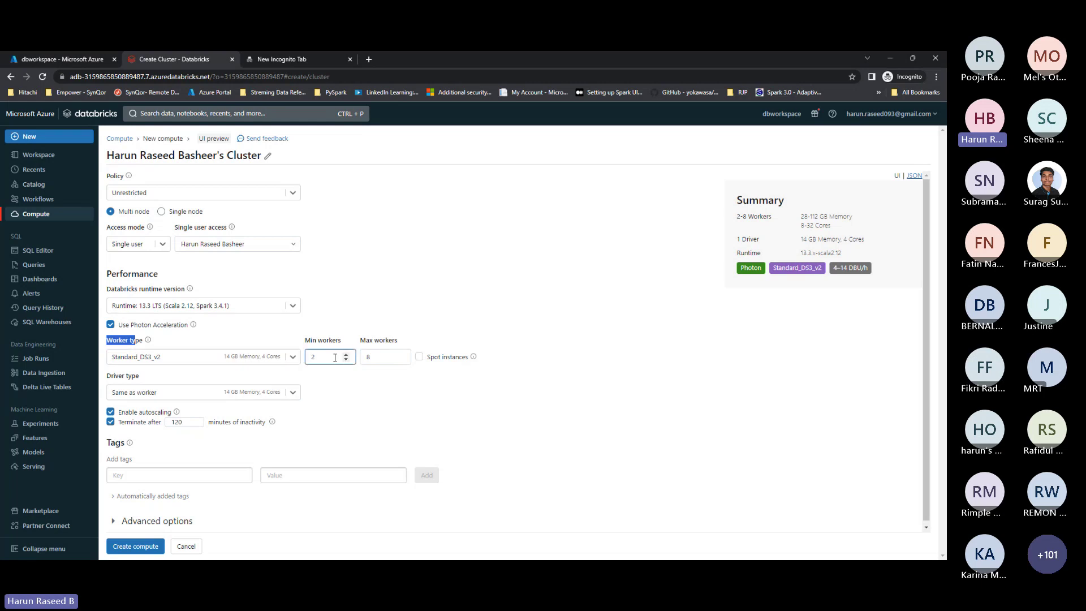
Turn off autoscaling for the new compute and set a fixed count of 2 workers
click(317, 355)
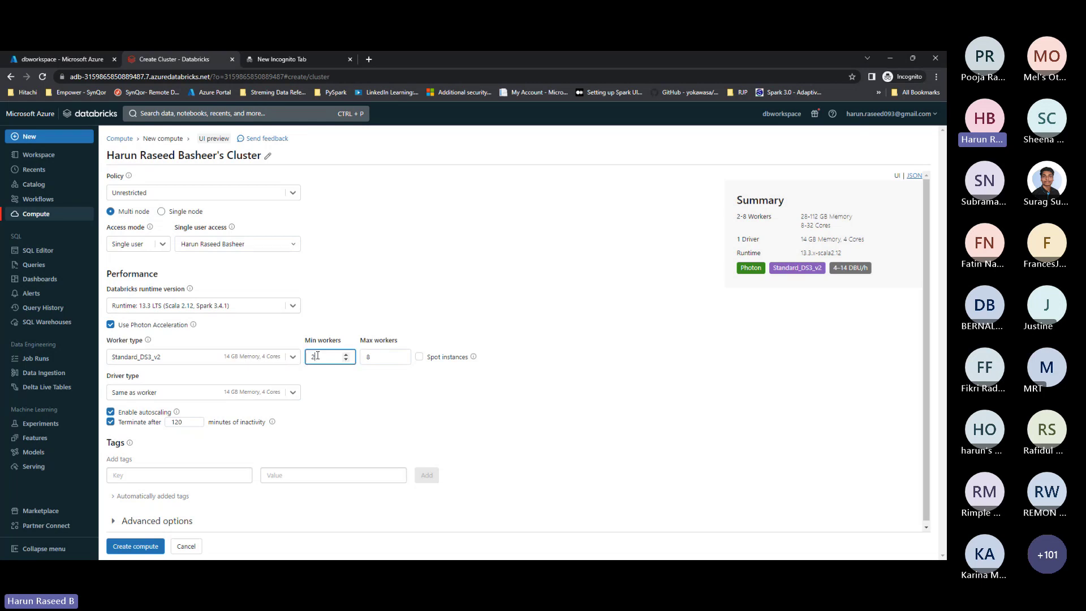
double_click(370, 358)
click(467, 424)
click(110, 413)
click(326, 355)
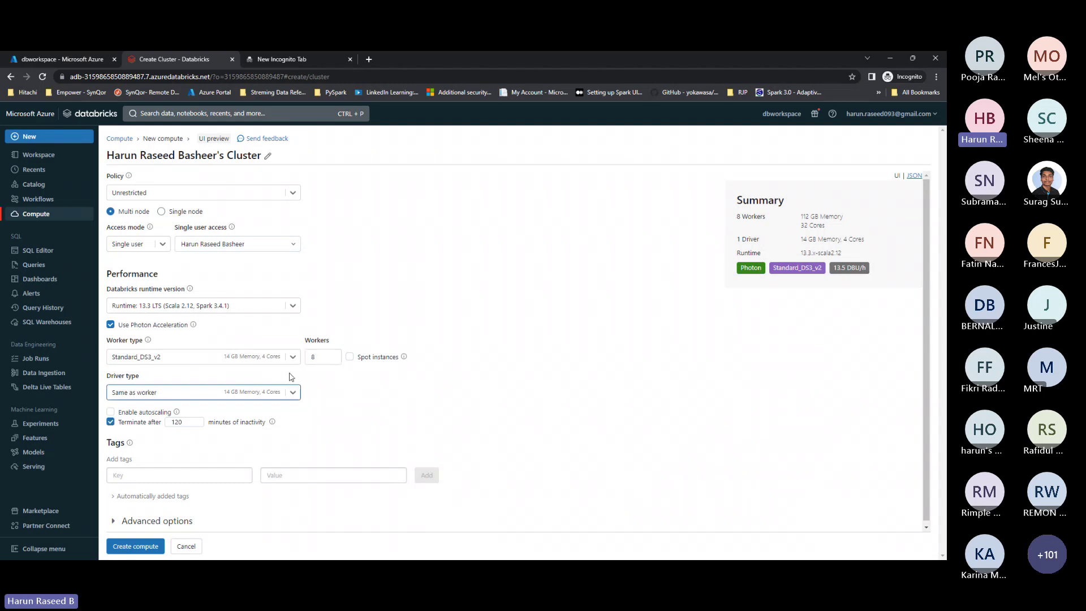
double_click(317, 357)
text(2)
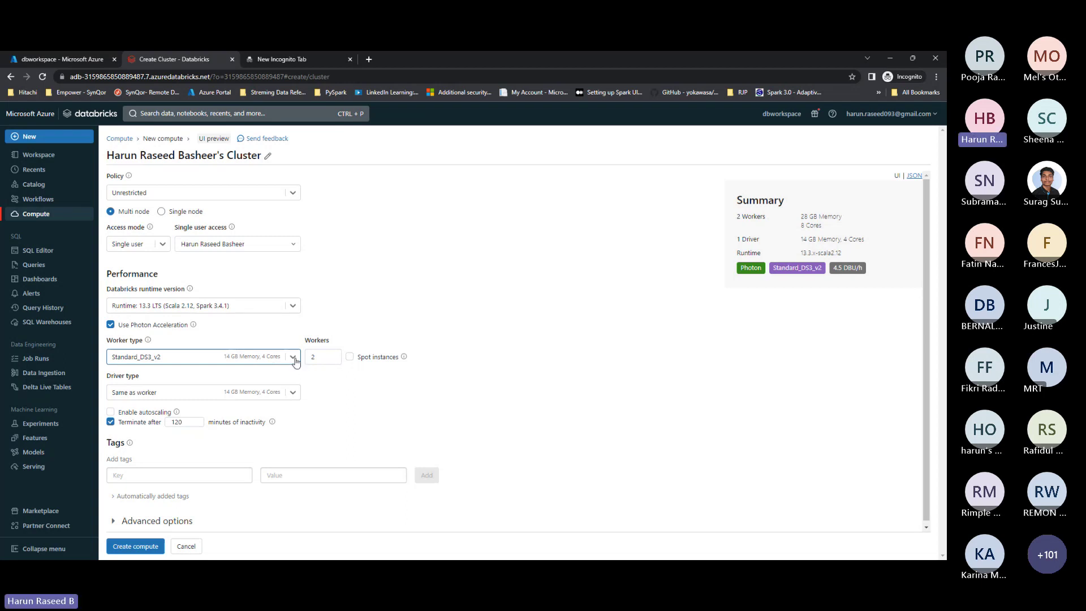
click(314, 356)
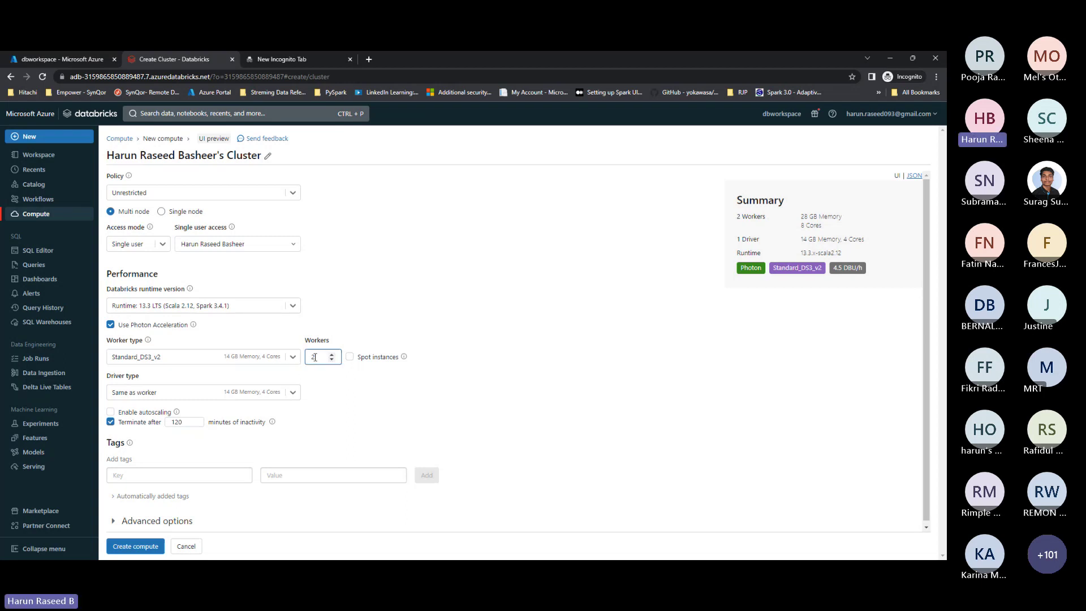
key(BackSpace)
text(2)
click(303, 366)
click(312, 358)
Turn autoscaling back on and examine the minimum and maximum workers and the DBU rate in the summary
click(110, 412)
click(353, 358)
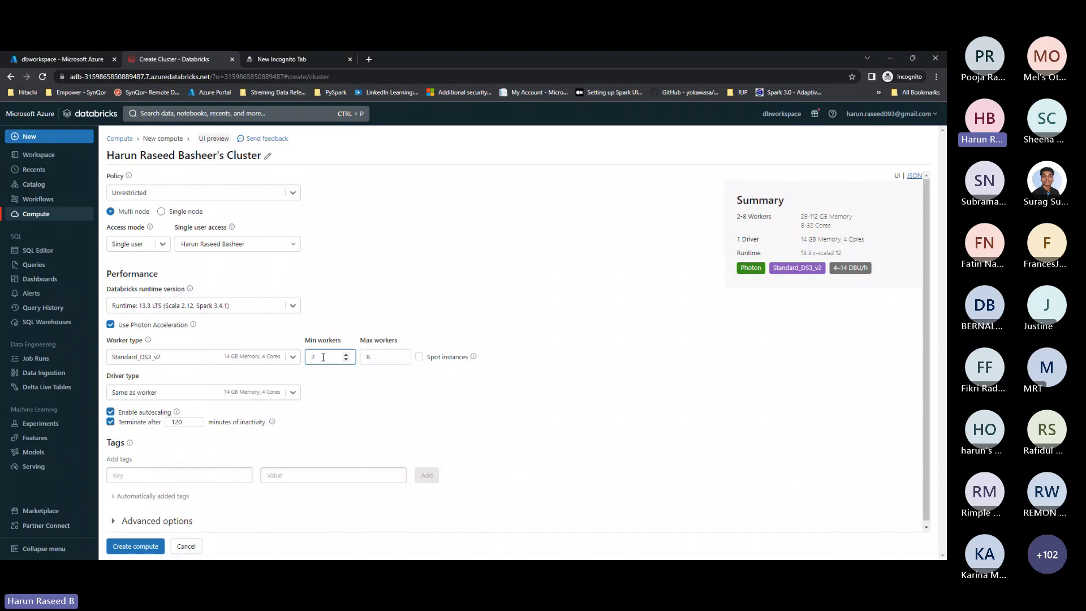
drag(320, 356, 311, 360)
click(313, 368)
click(315, 358)
click(368, 359)
click(325, 357)
click(398, 361)
click(321, 359)
click(369, 359)
click(319, 358)
click(362, 357)
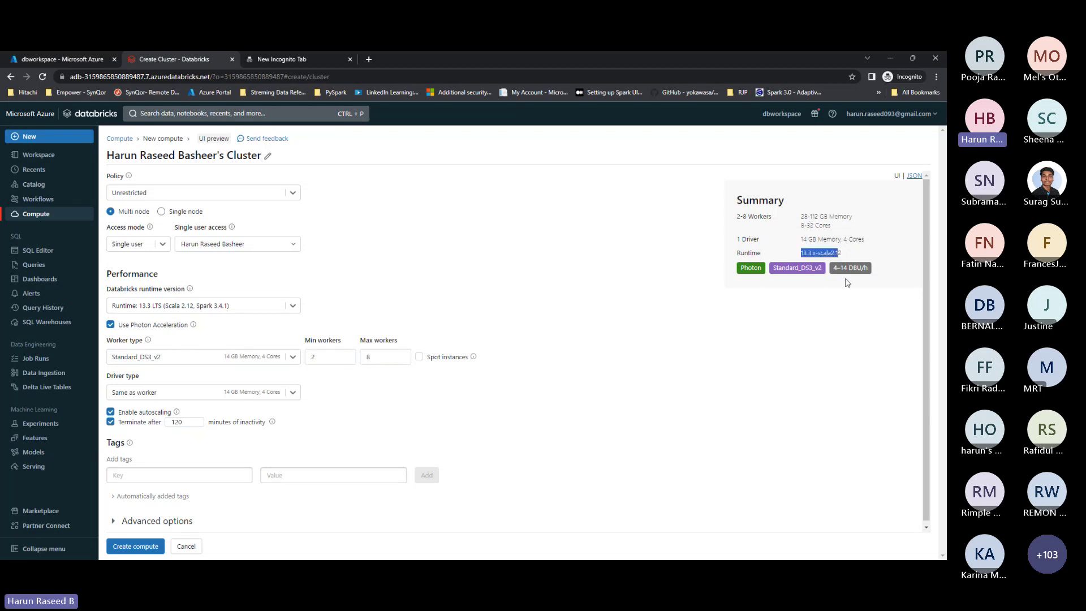
drag(833, 268, 862, 268)
click(862, 268)
click(381, 362)
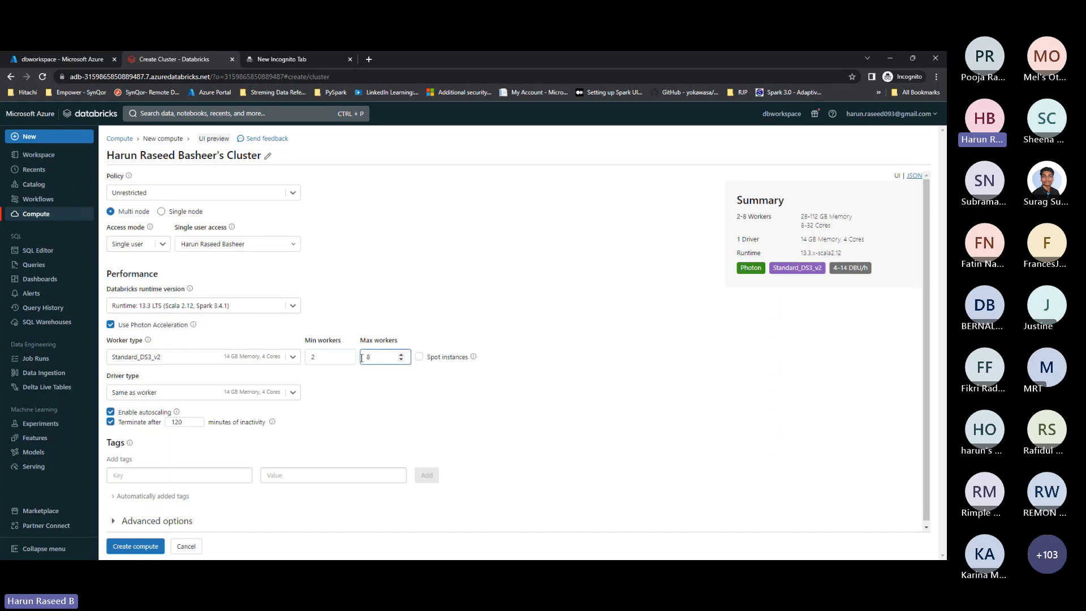
Try 10 as the minimum number of workers, and set the minimum back to 2
double_click(333, 358)
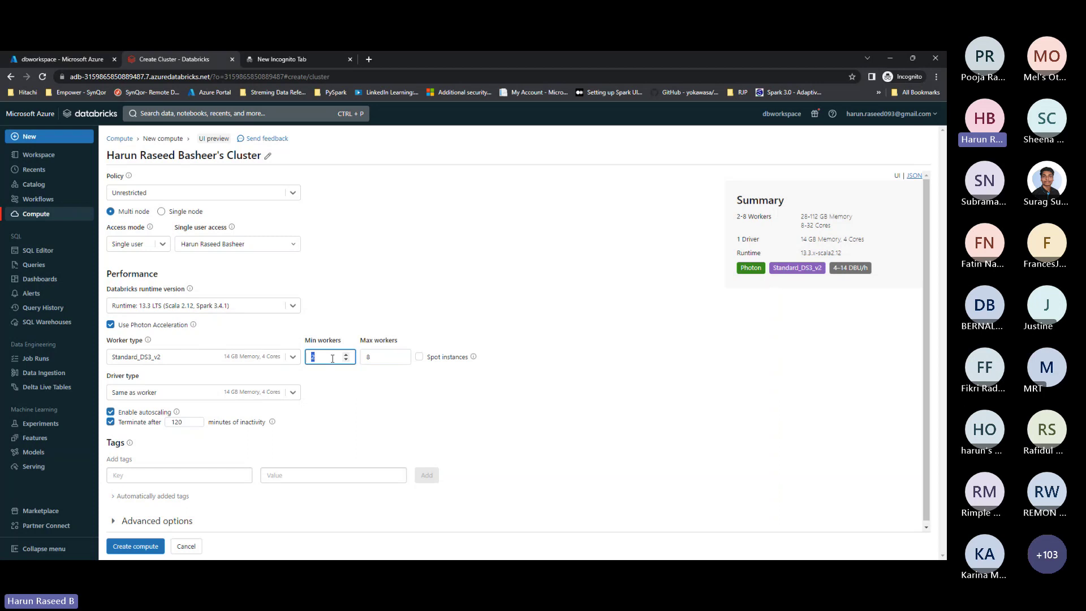
text(10)
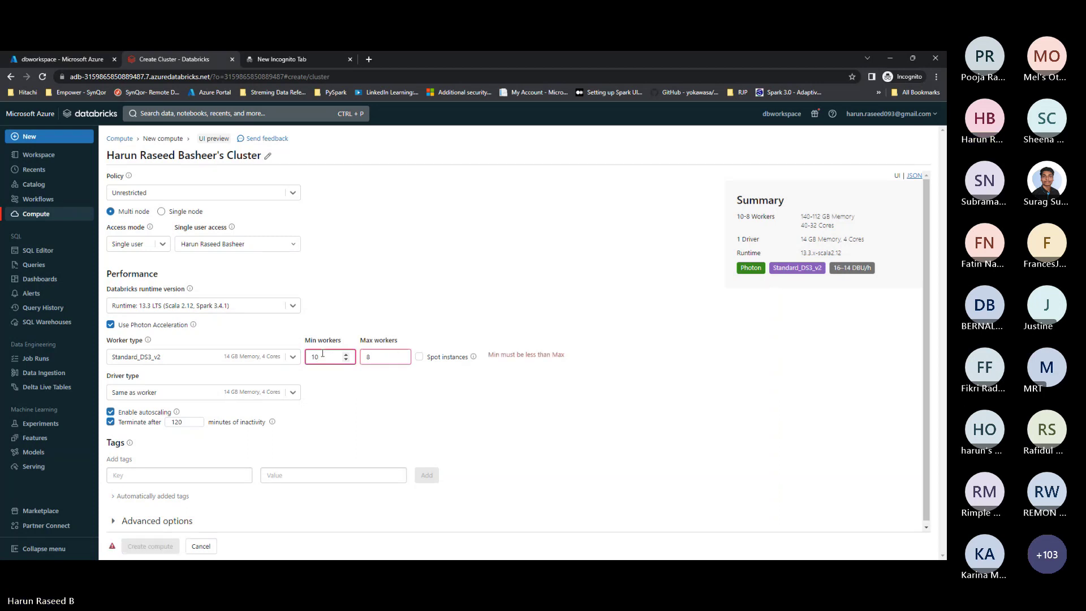
text(2)
double_click(314, 357)
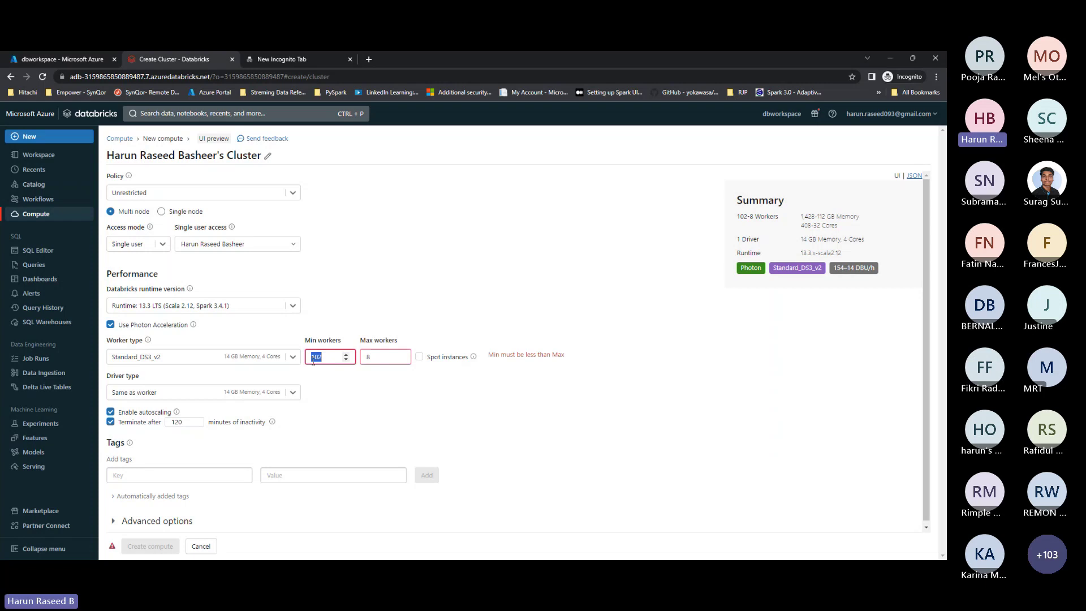
text(2)
Set the maximum number of workers to 100 and check the DBU rate in the summary
click(390, 358)
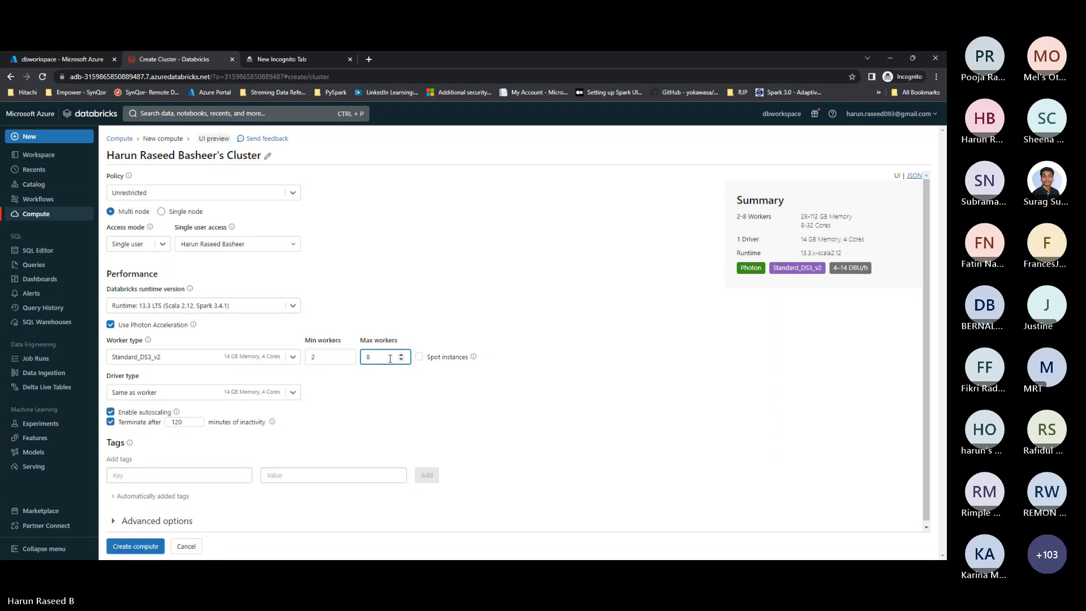
key(BackSpace)
text(100)
click(538, 341)
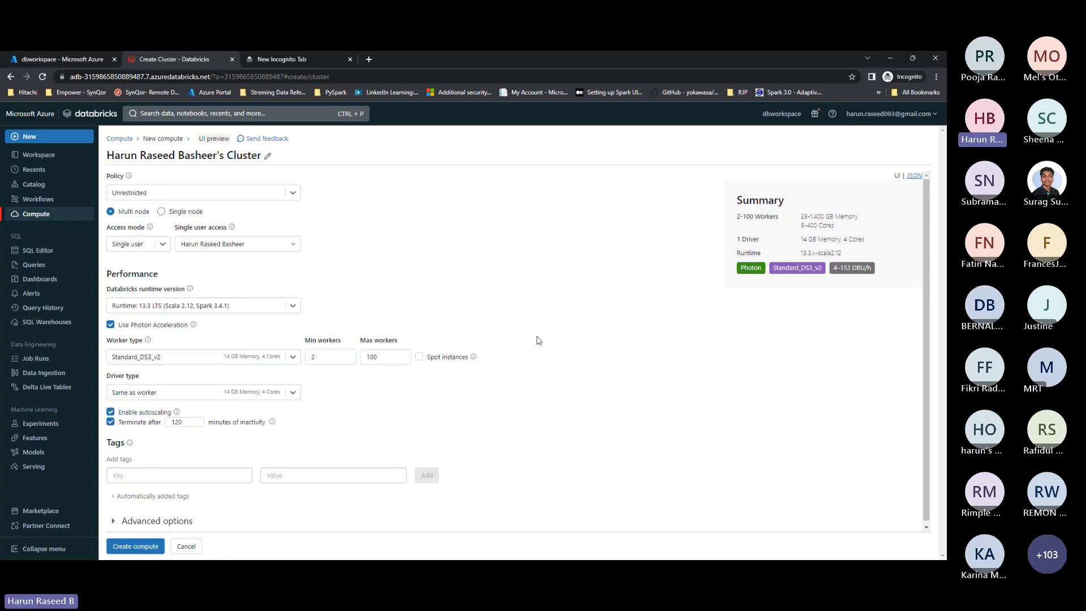
drag(833, 268, 852, 268)
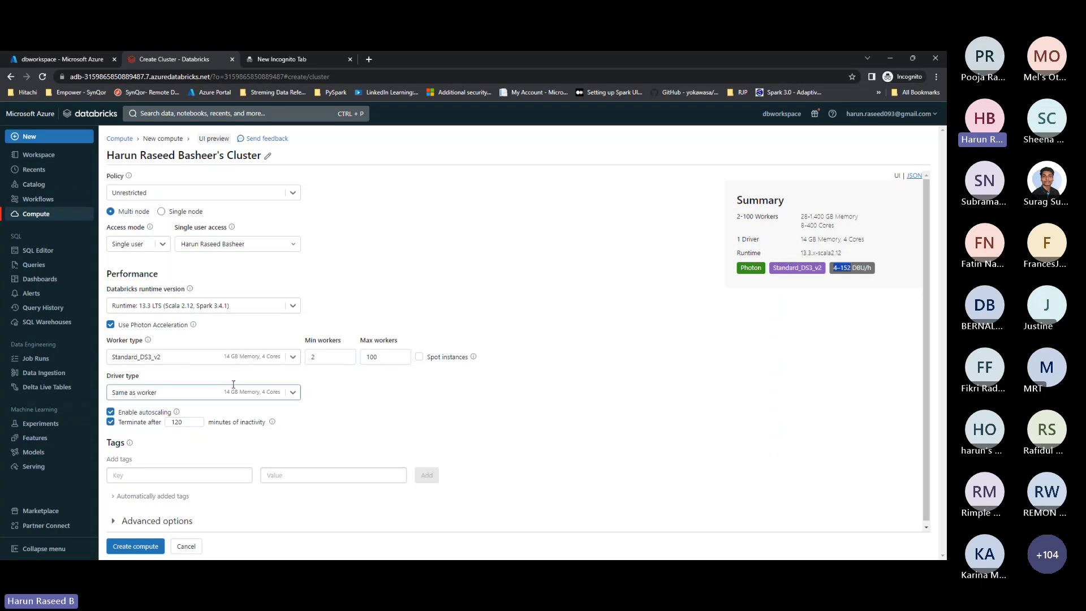
Set the worker type to Standard_D48ads_v5 (beta) and check the resulting DBU rate in the summary
click(291, 394)
click(291, 392)
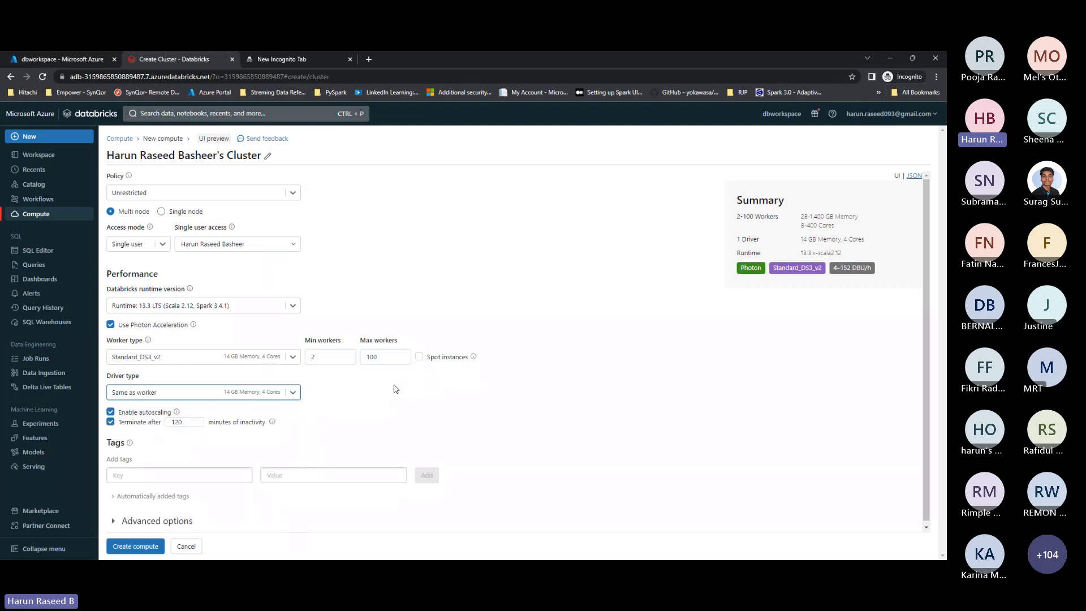
click(293, 357)
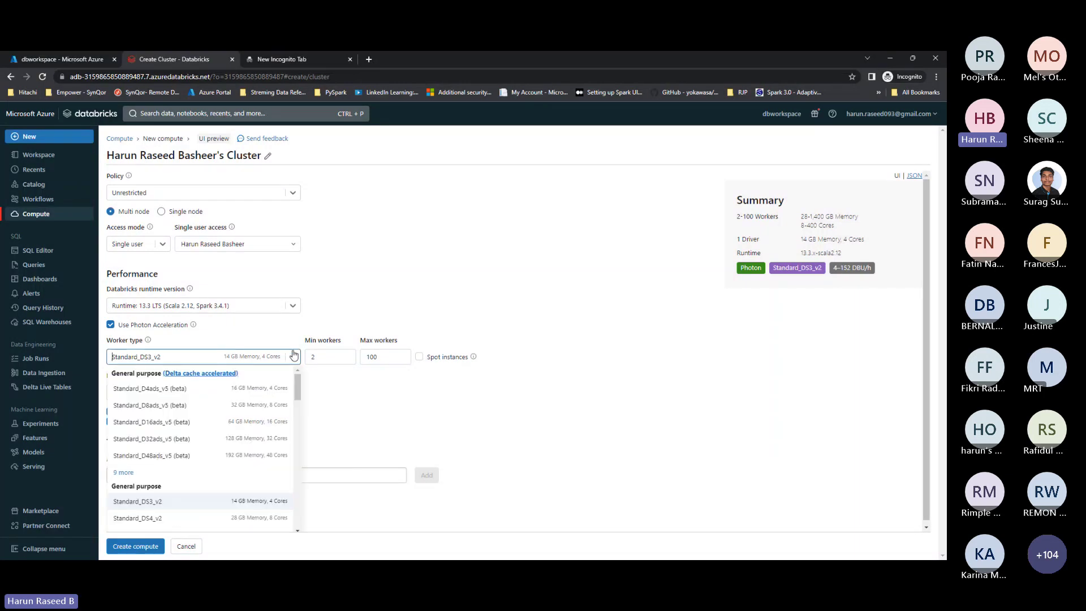
click(219, 458)
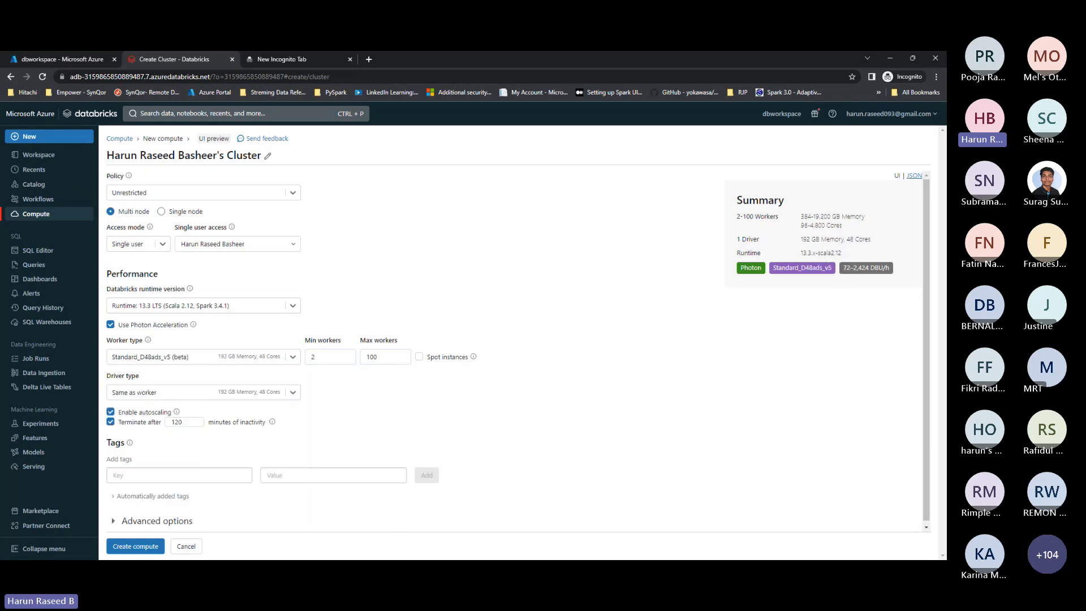
drag(843, 267, 869, 268)
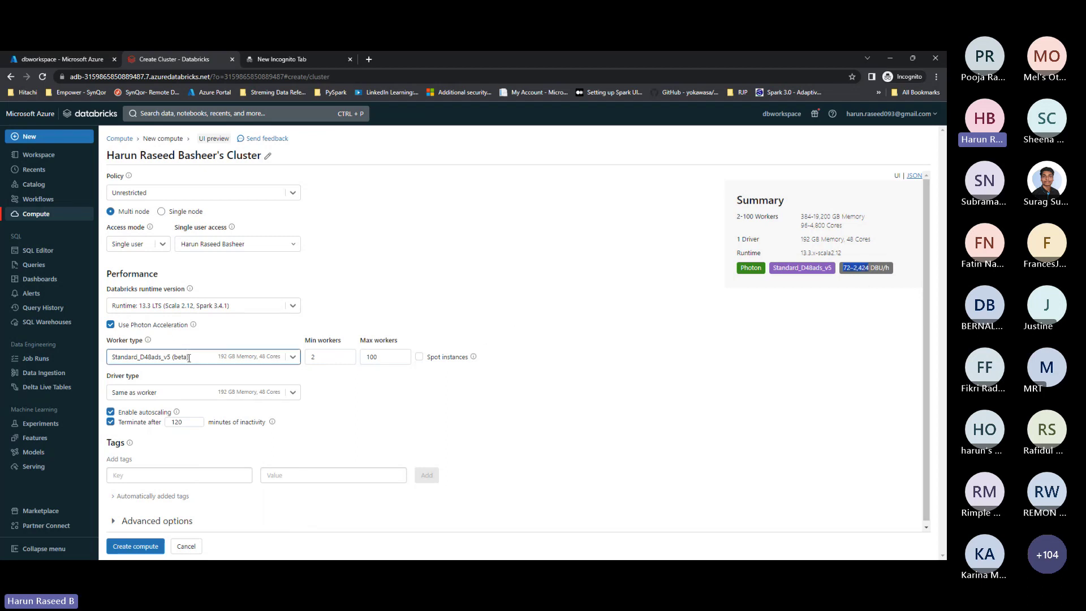
Change the worker type to Standard_D4ads_v5 (beta)
click(292, 357)
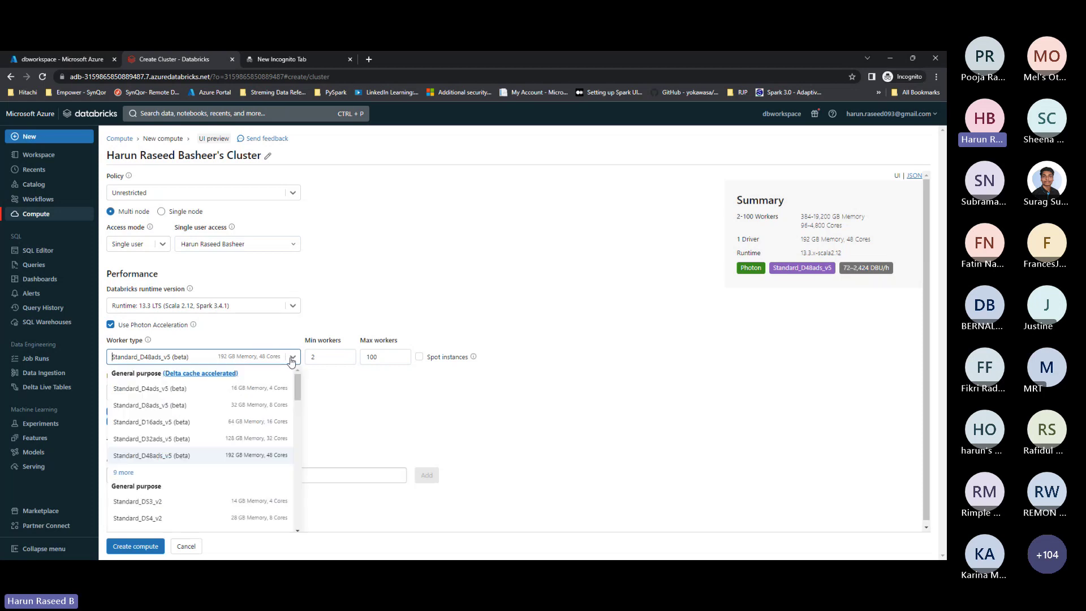
click(244, 390)
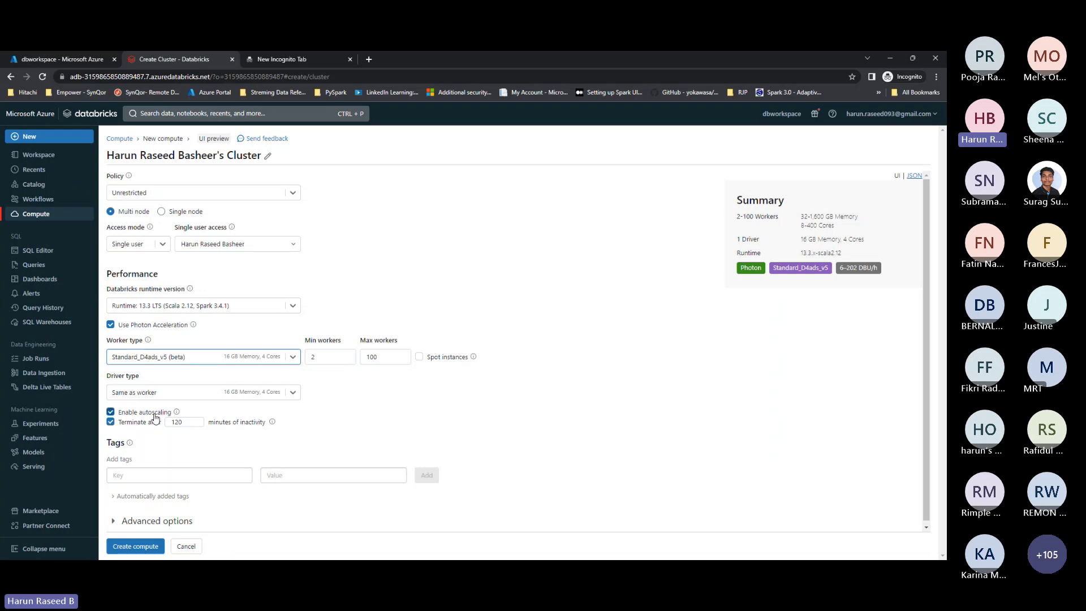
click(173, 357)
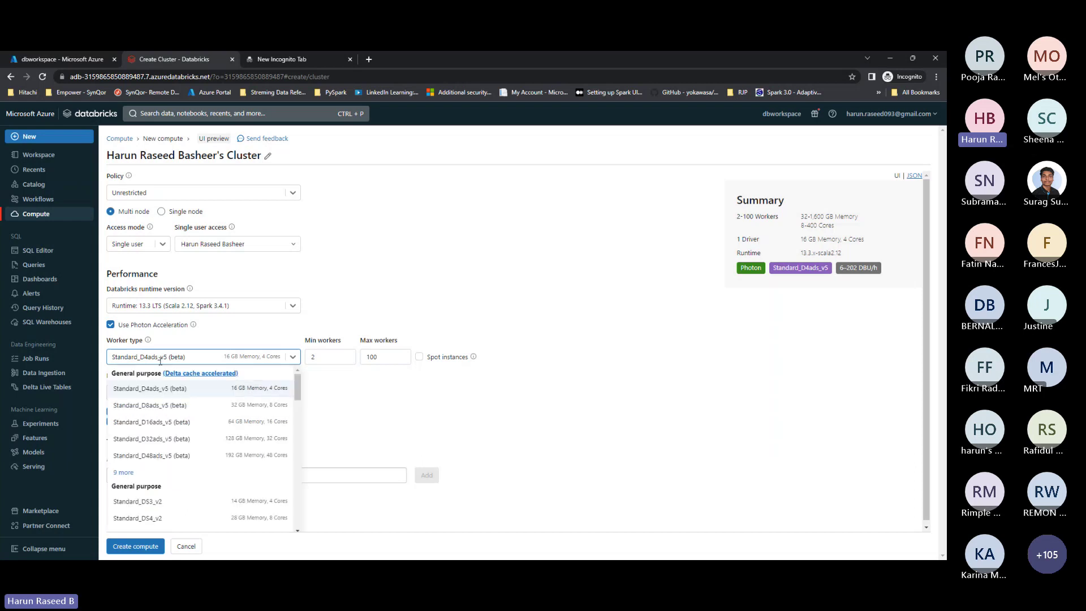
click(385, 386)
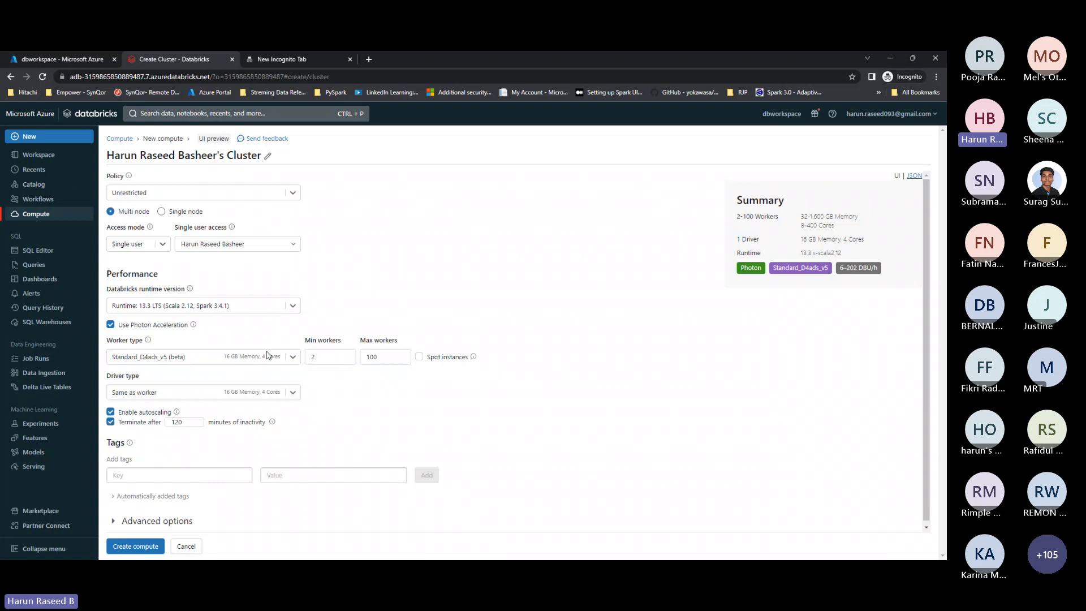
Disable autoscaling and set the number of workers to 2
click(384, 356)
double_click(372, 356)
click(111, 412)
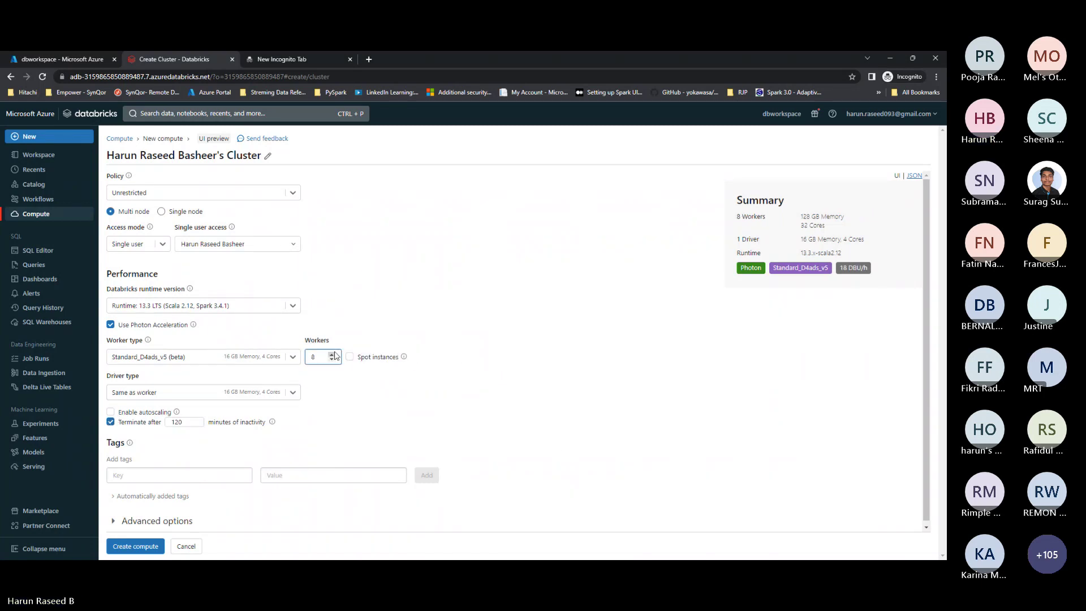
double_click(318, 356)
text(8)
key(BackSpace)
text(2)
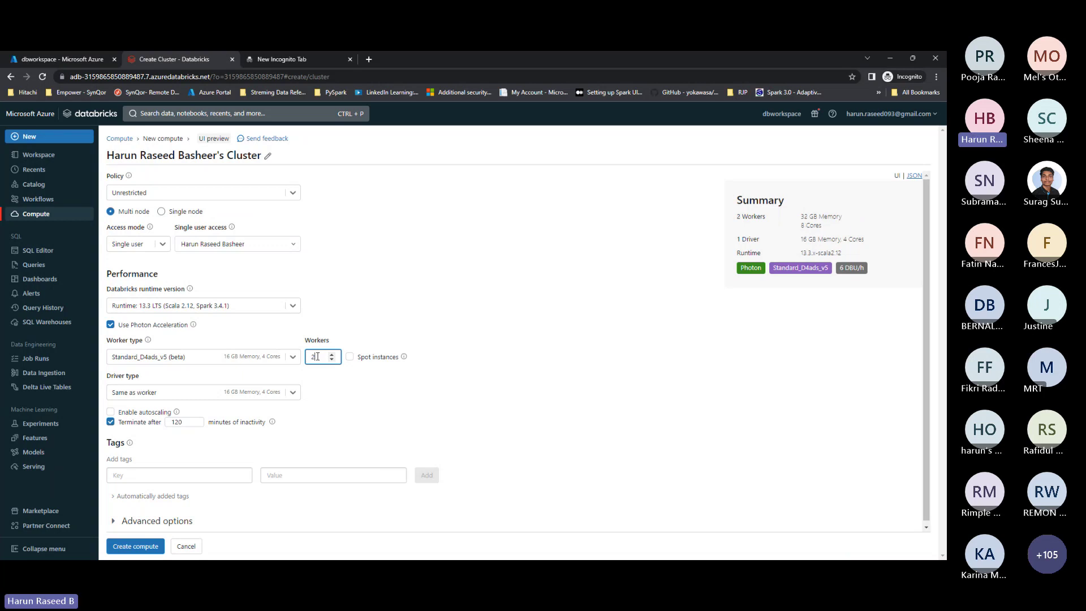
click(579, 376)
click(315, 362)
Create the compute with the configured settings and open the list of all-purpose compute
scroll(186, 326, down, 1)
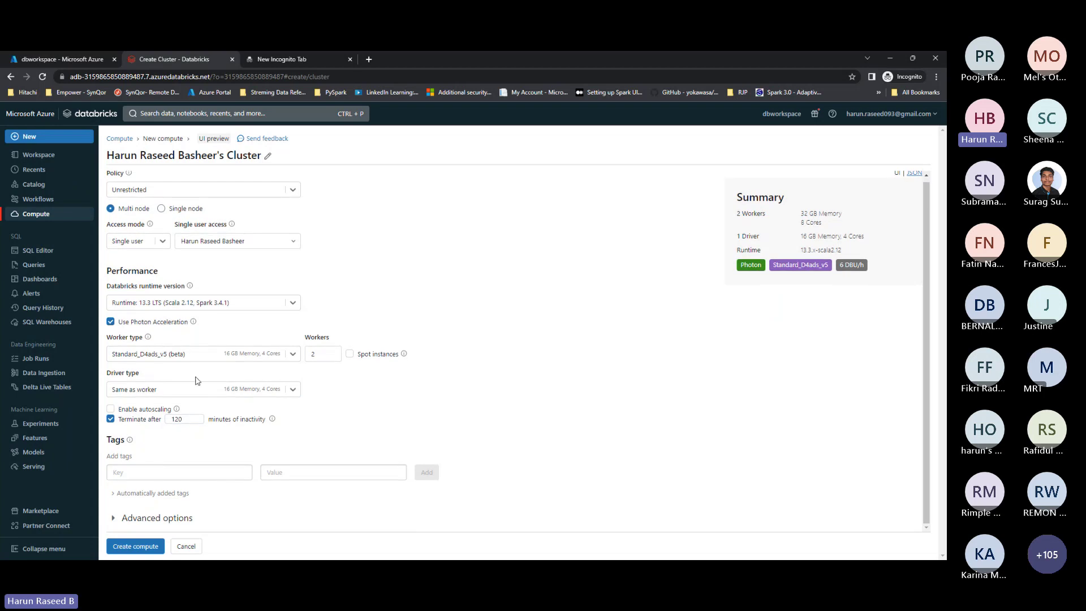
click(146, 549)
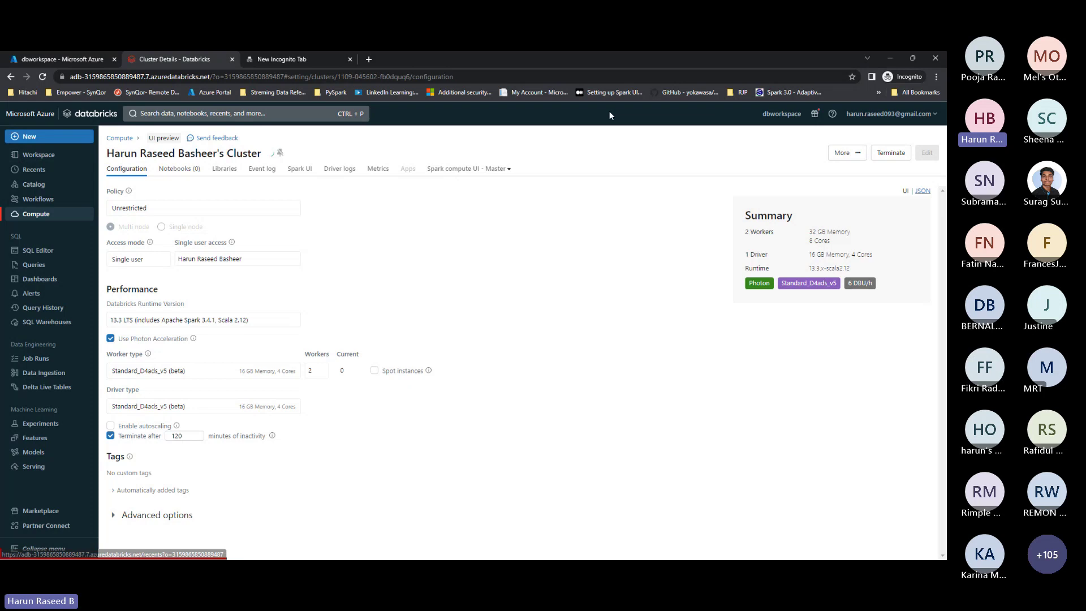
click(43, 215)
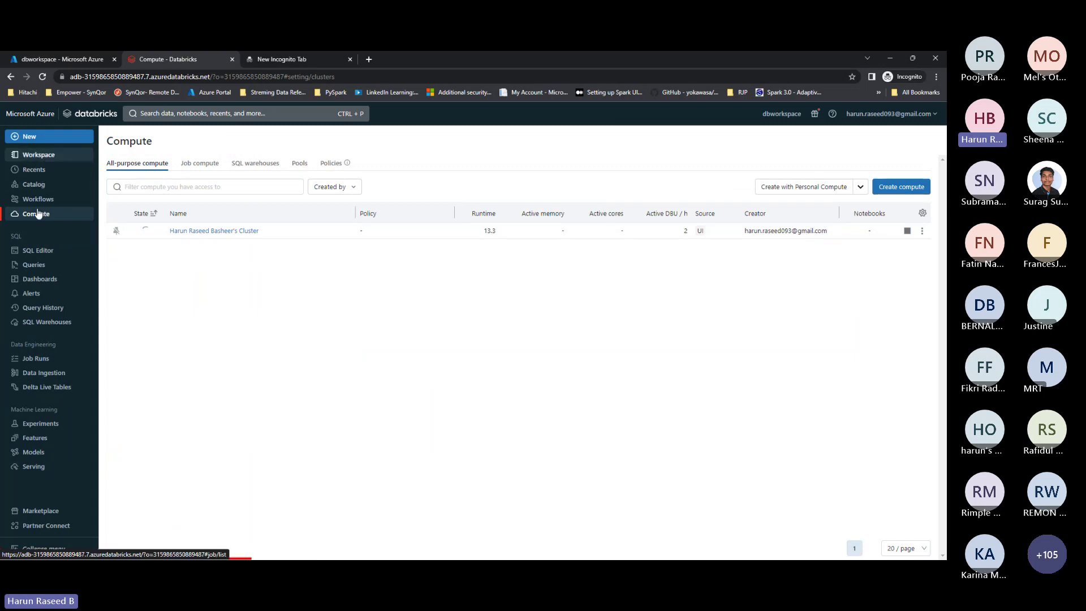
Look over the Workspace, Recents, Catalog and Workflows pages, including the hive_metastore catalog, and return to the Compute page
click(35, 155)
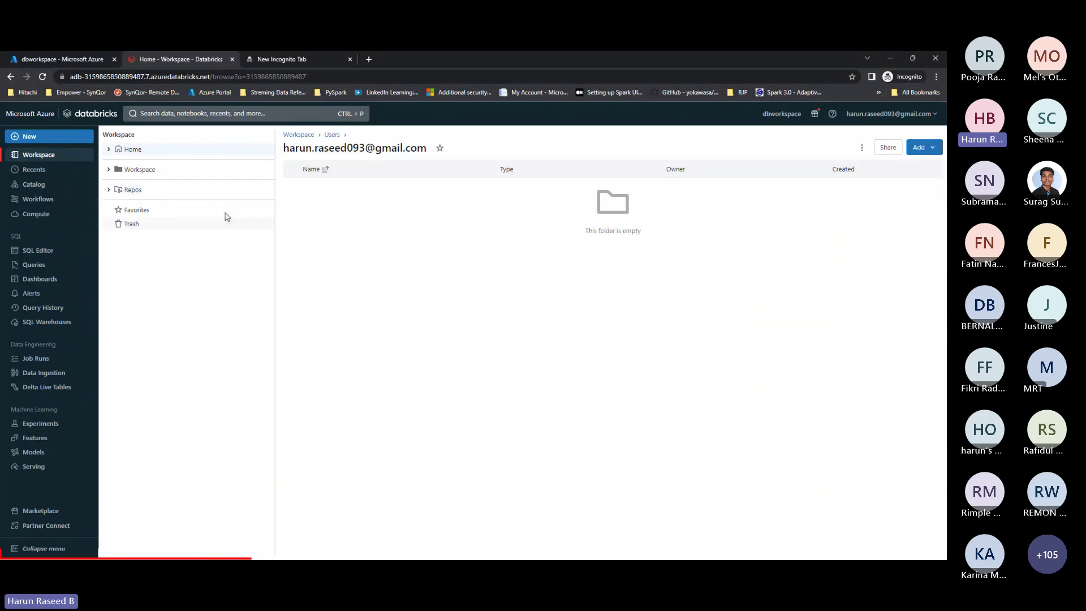
click(35, 169)
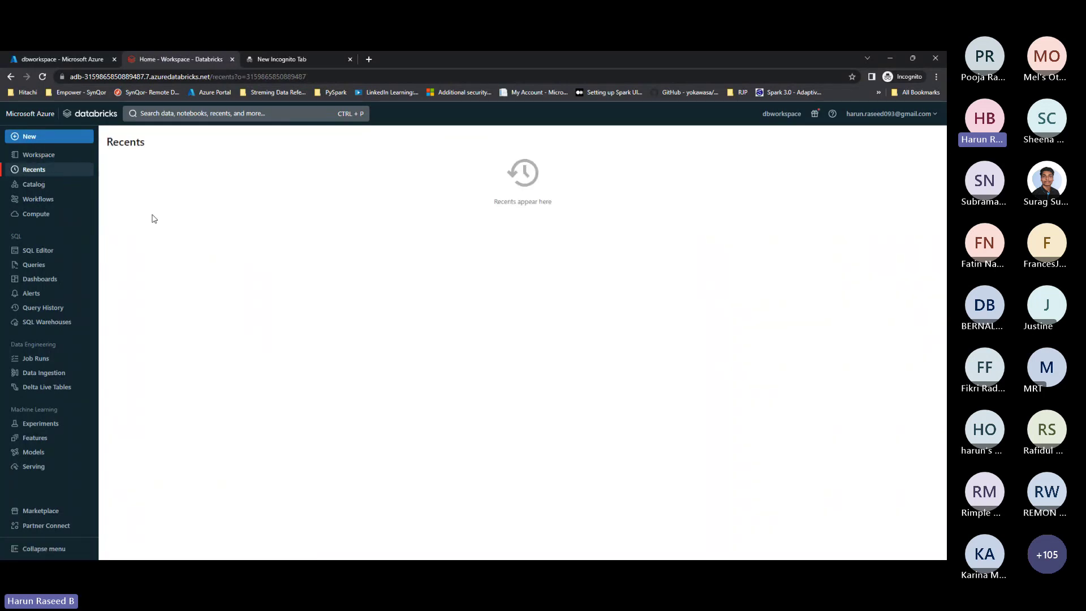
click(36, 184)
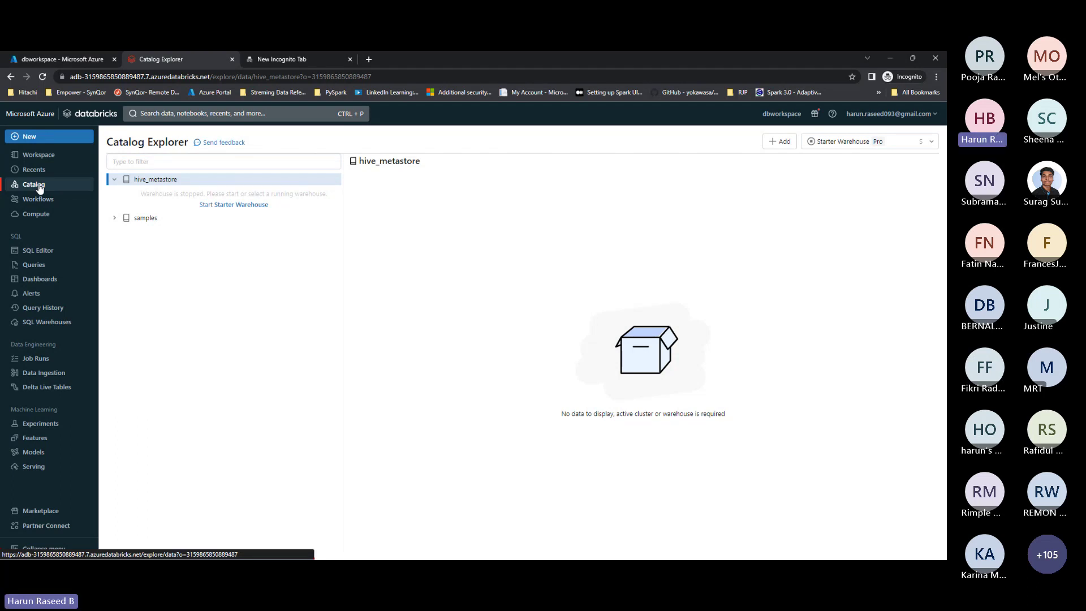
click(115, 180)
click(115, 181)
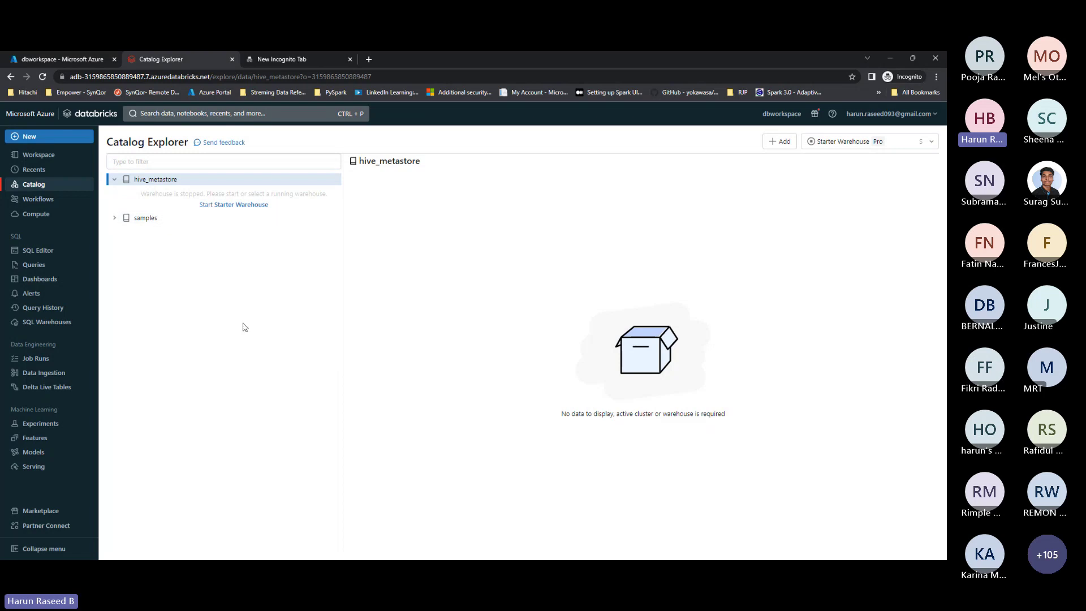
click(44, 199)
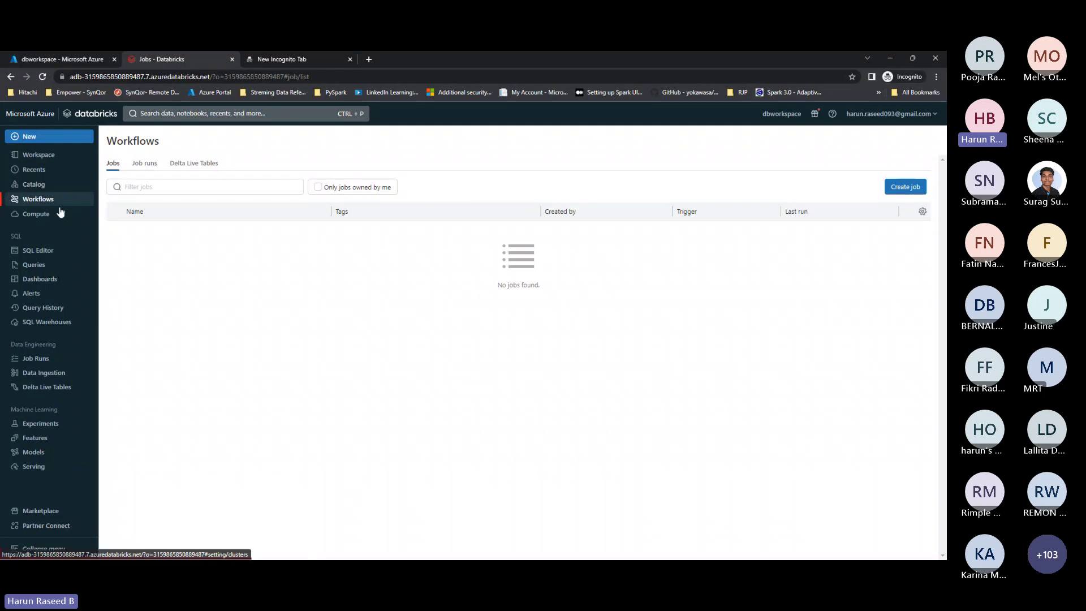
click(47, 220)
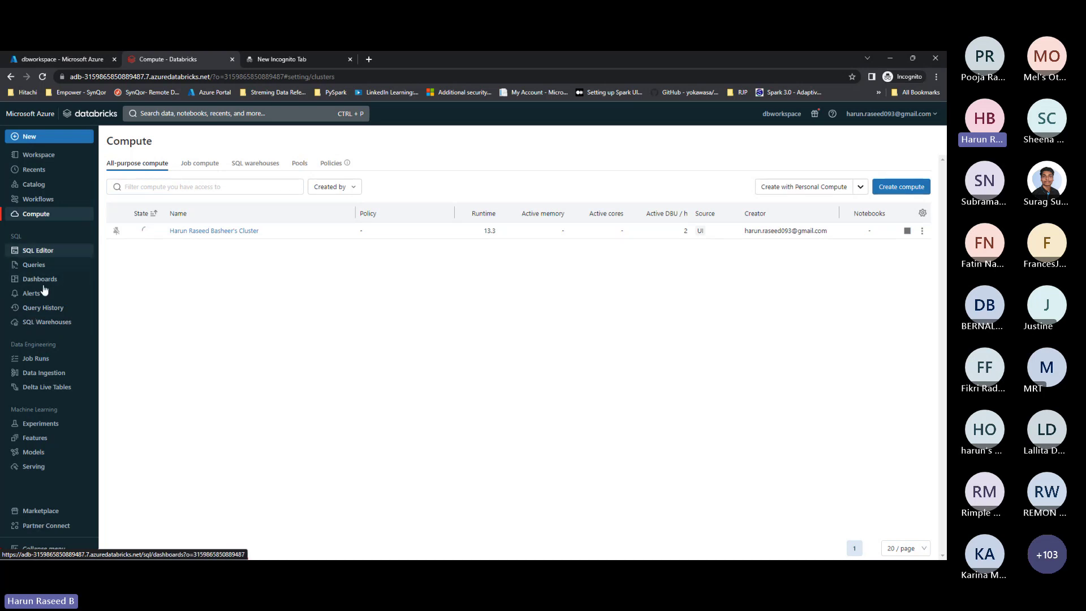
Open the SQL Editor and view the options available for the query results
click(39, 251)
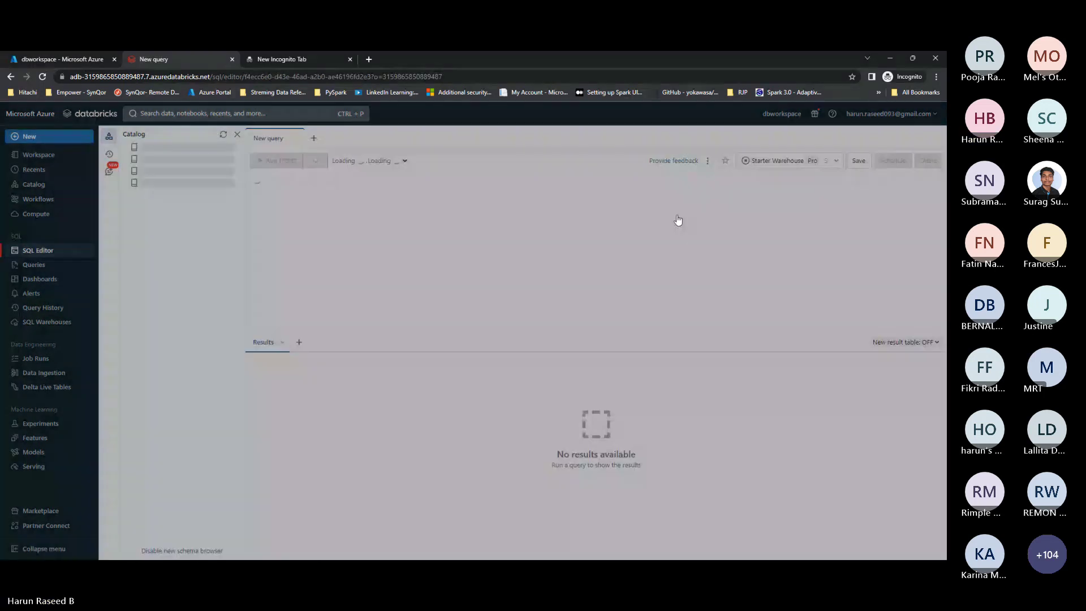
click(675, 215)
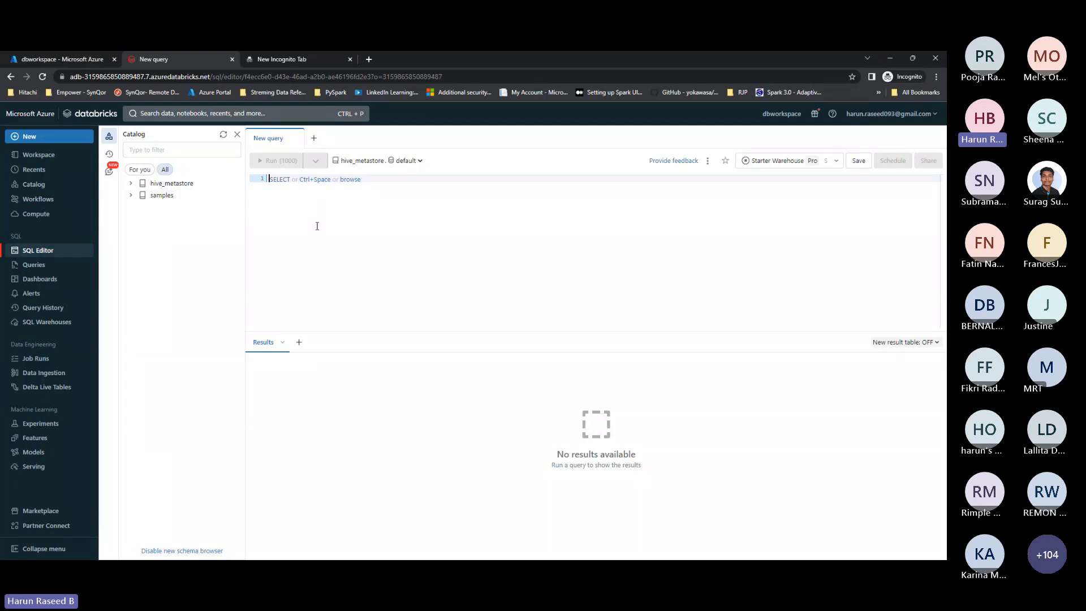
click(283, 343)
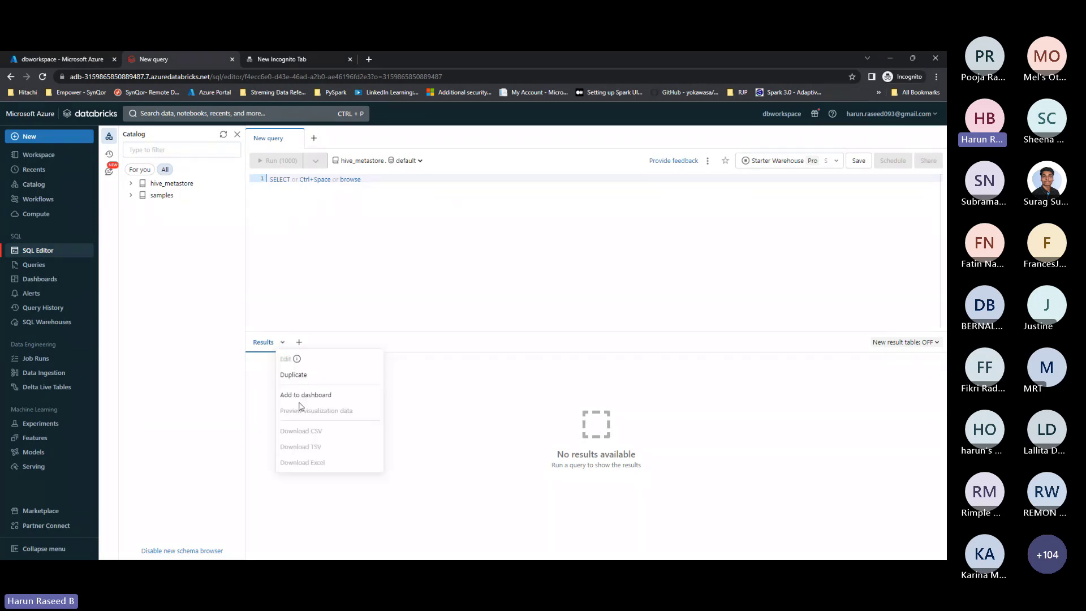
Look over the query results options, then the Queries, Dashboards, Alerts, SQL Warehouses and Delta Live Tables pages
click(304, 358)
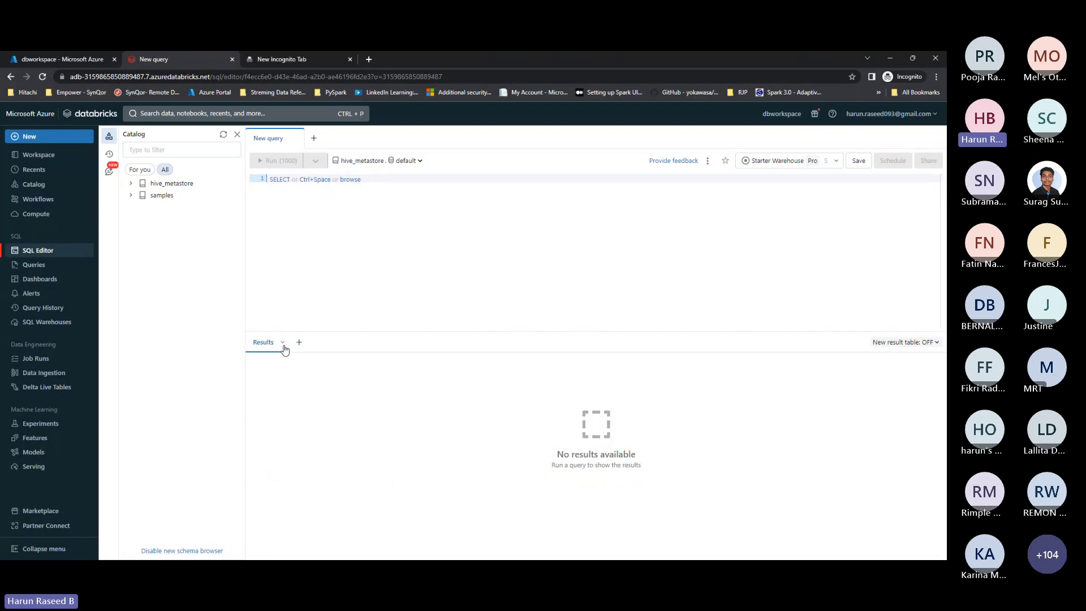
click(283, 342)
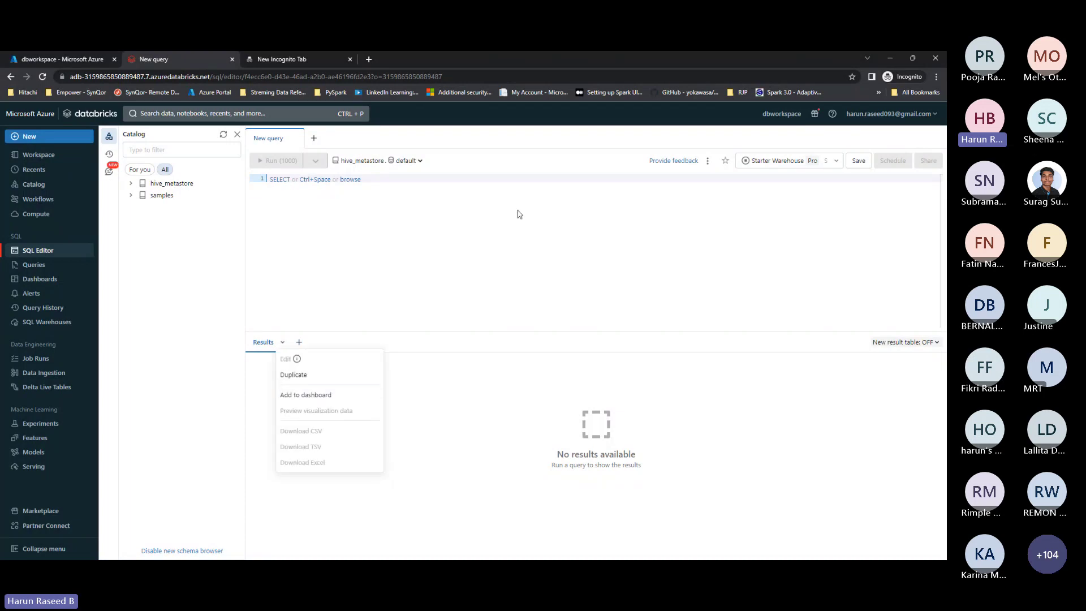
click(298, 211)
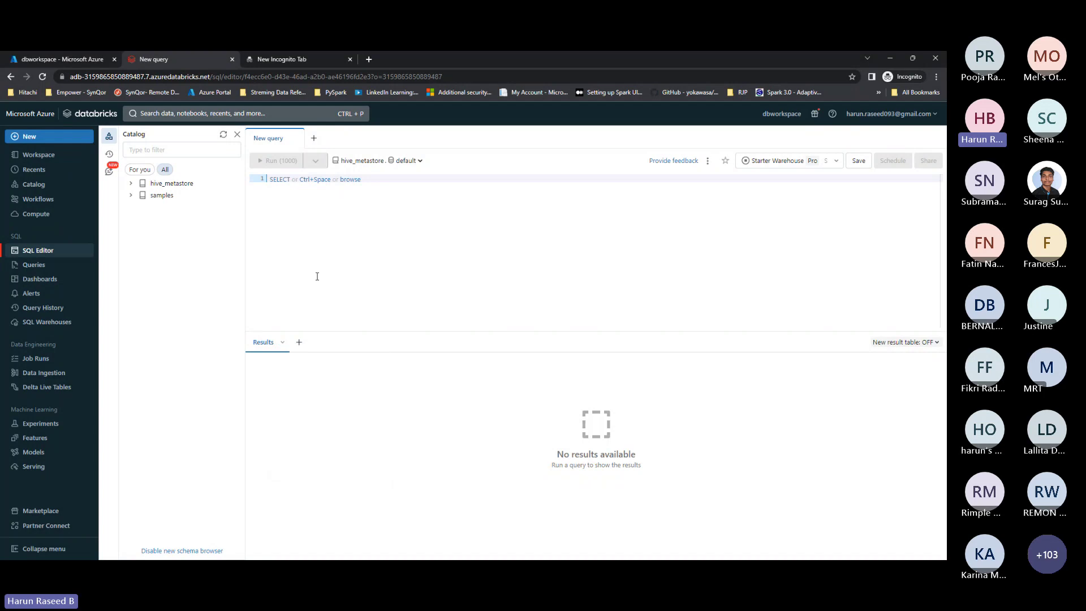
click(45, 266)
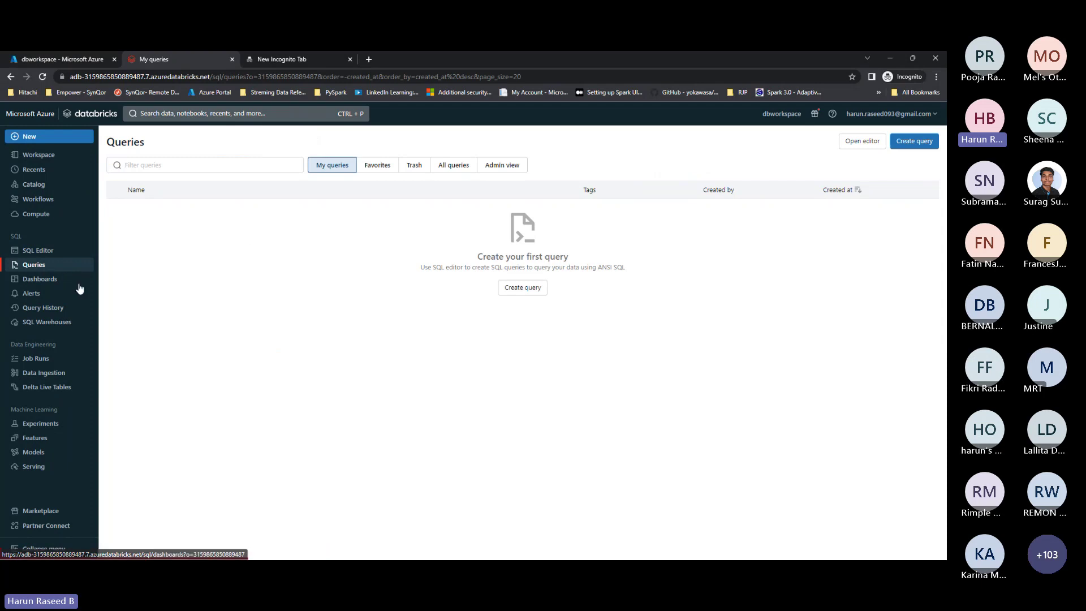
click(43, 283)
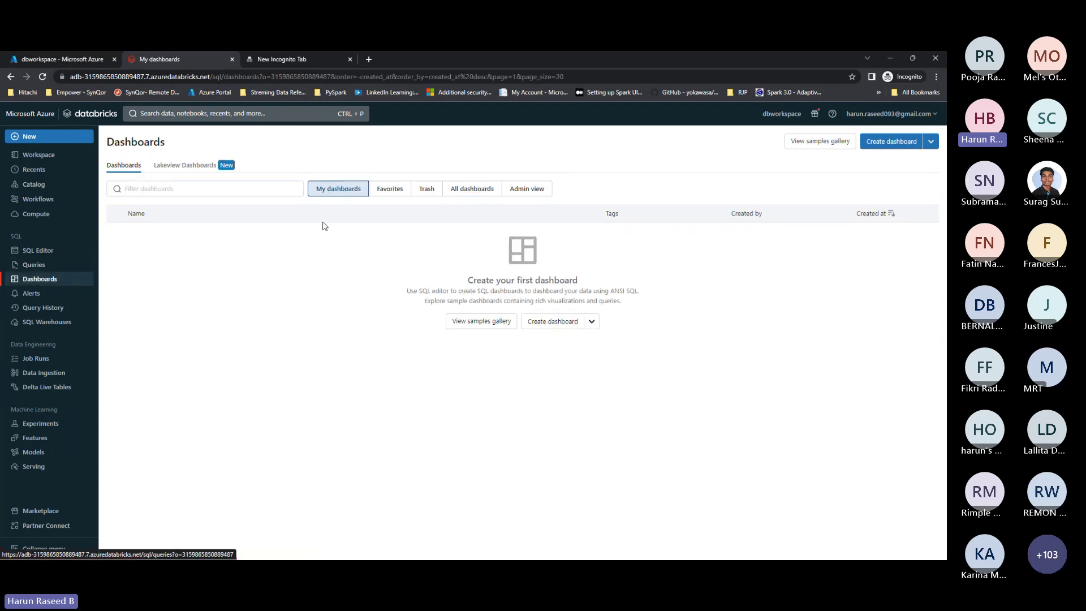
click(32, 294)
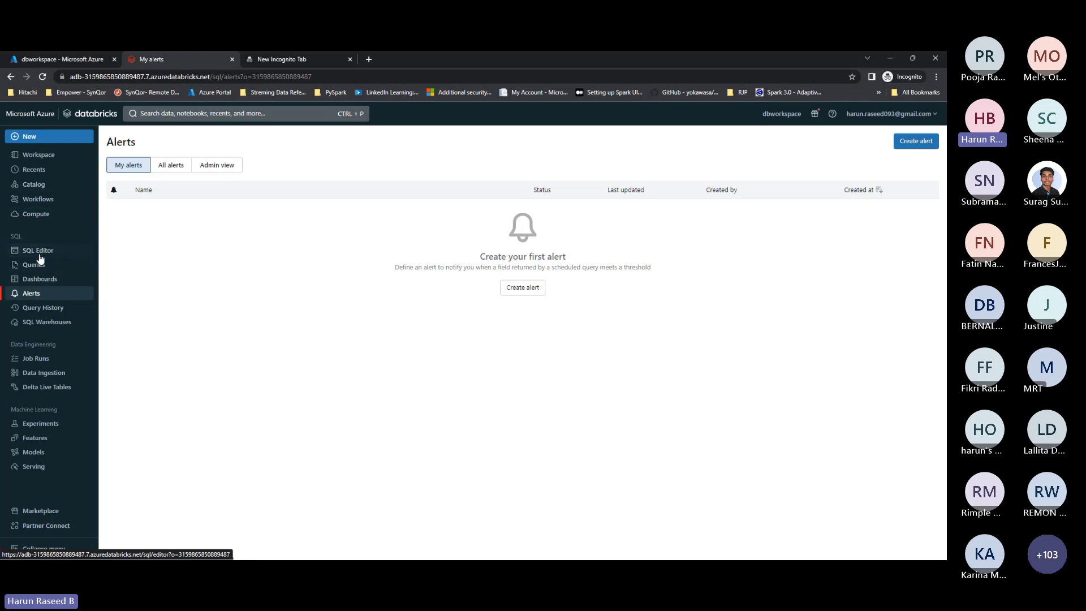
click(44, 322)
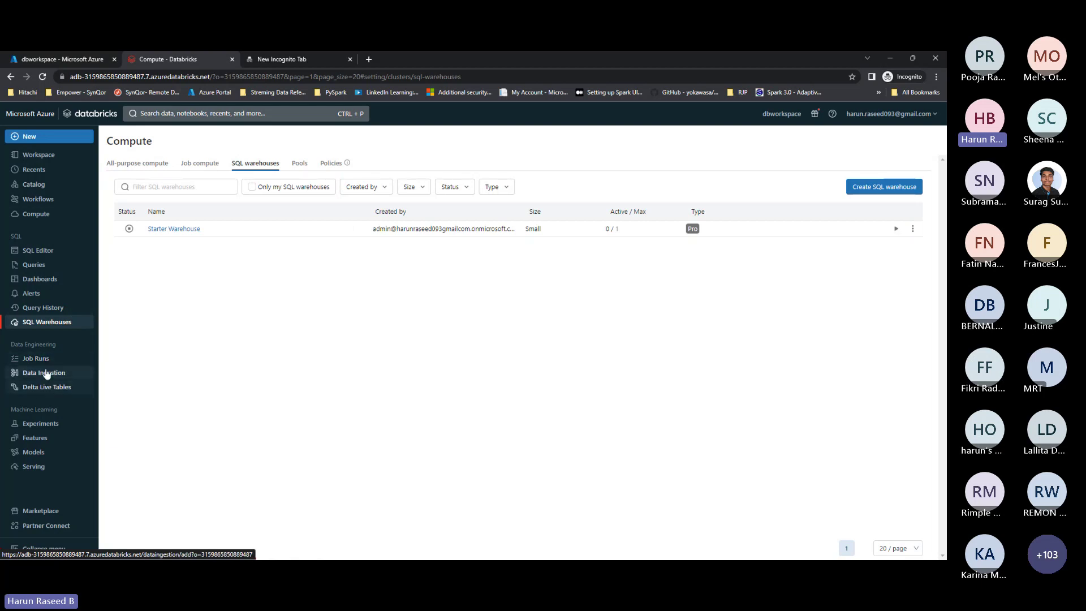
click(47, 388)
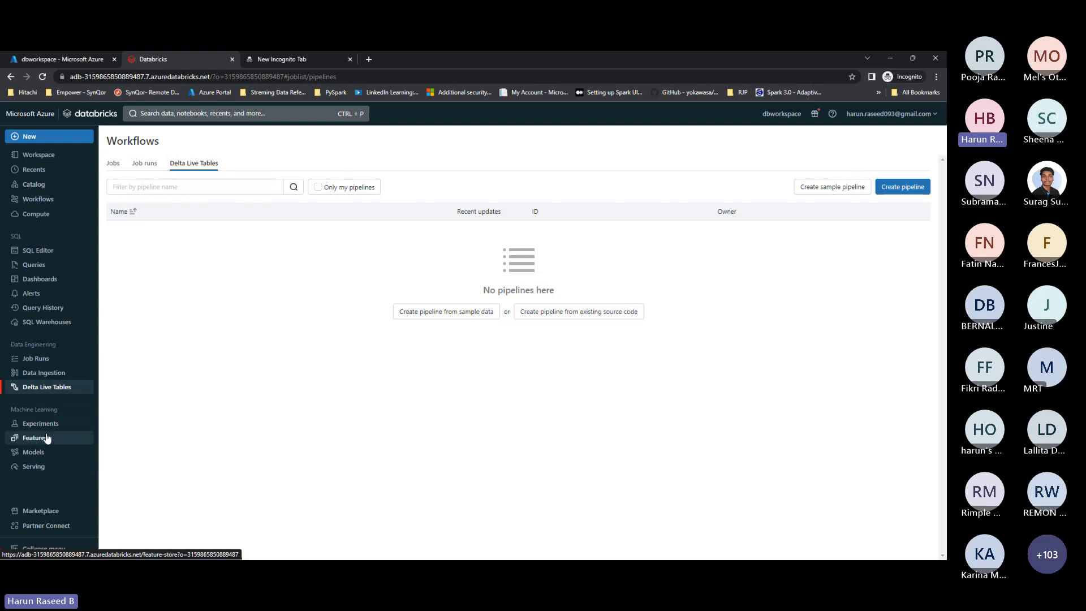
Open the cluster from the all-purpose compute list and examine its configuration and the details of its error status
click(41, 140)
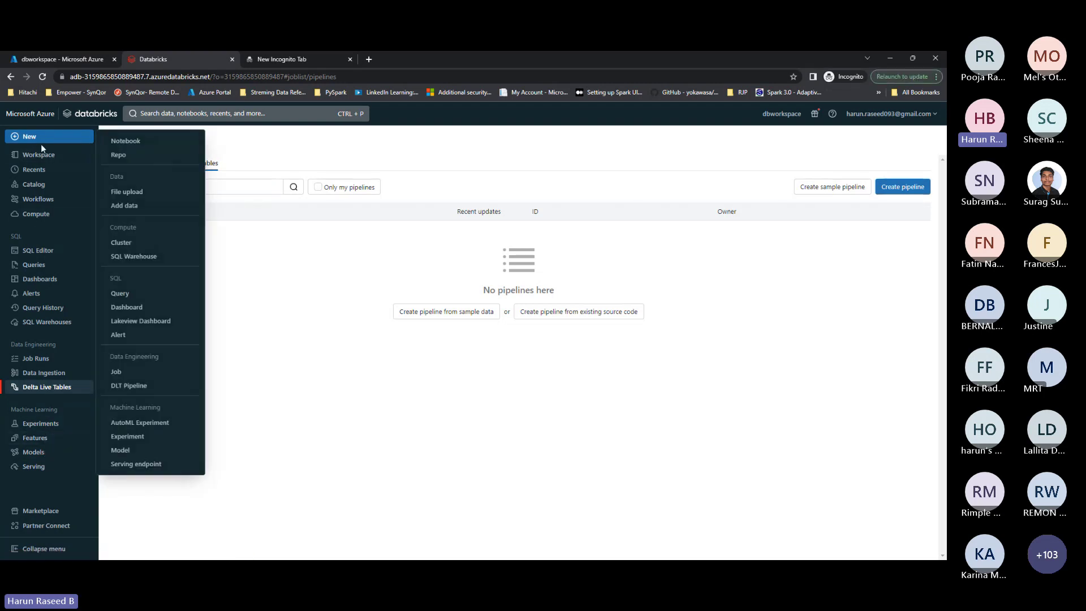
click(38, 160)
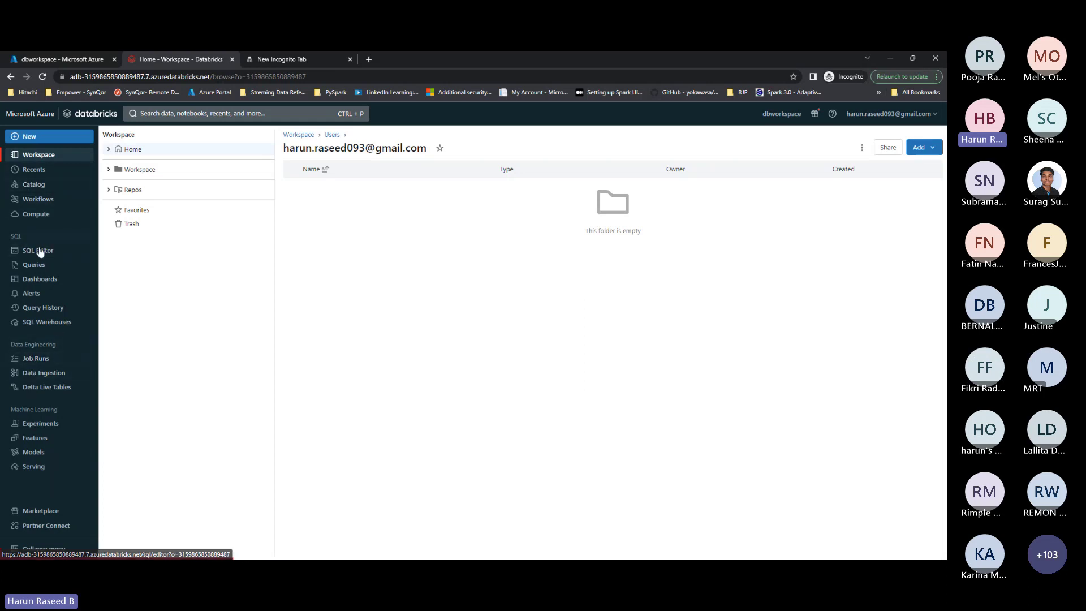
click(38, 215)
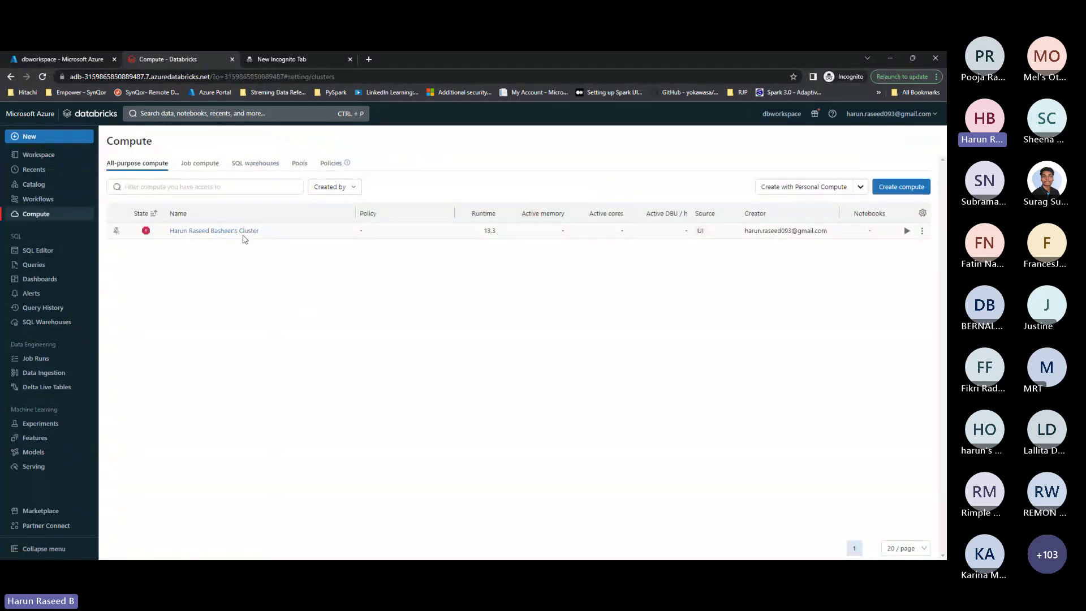
mouse_move(145, 235)
click(199, 235)
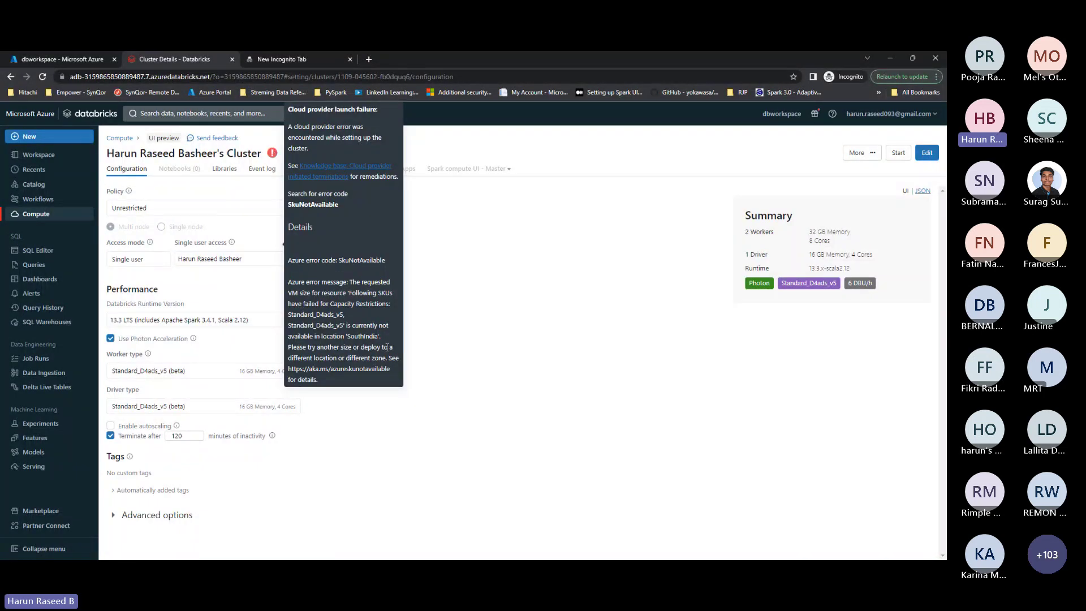
mouse_move(273, 156)
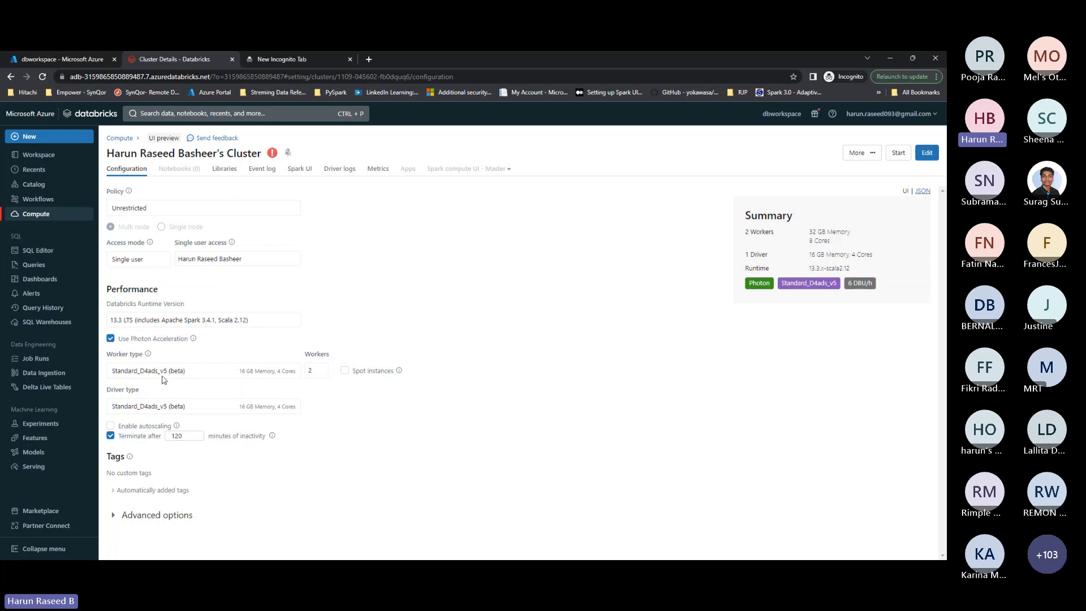
Try to create a notebook directly in the workspace's Users folder
click(48, 155)
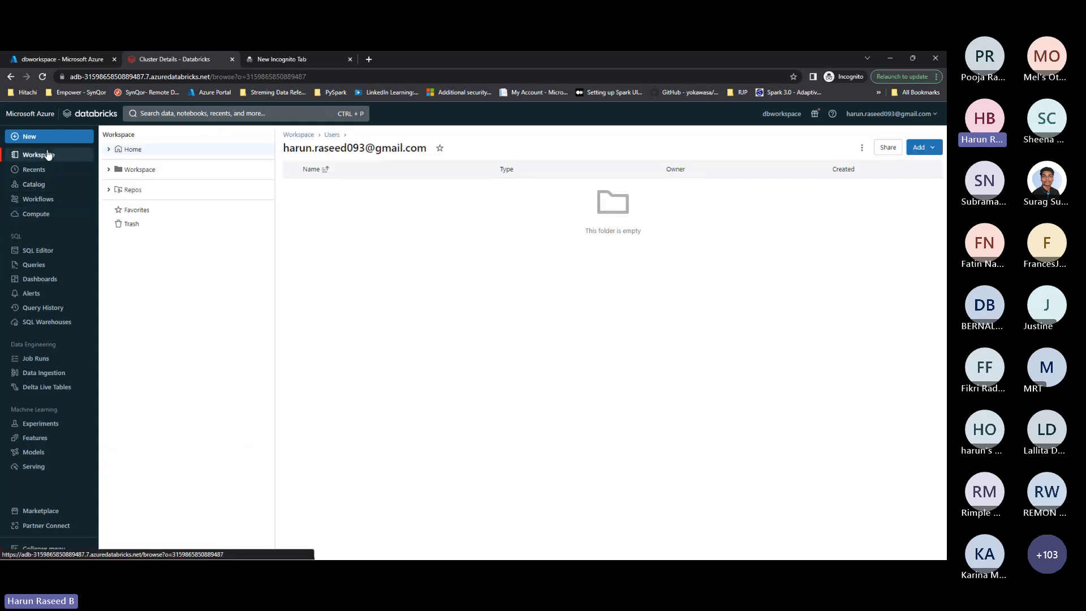
click(113, 169)
click(153, 191)
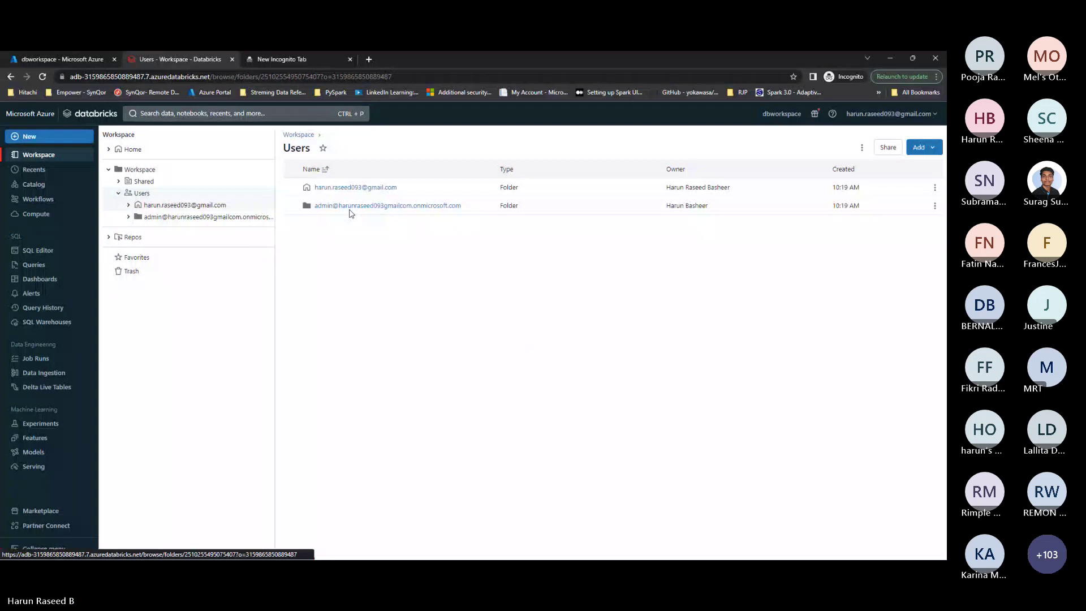
right_click(413, 232)
mouse_move(486, 255)
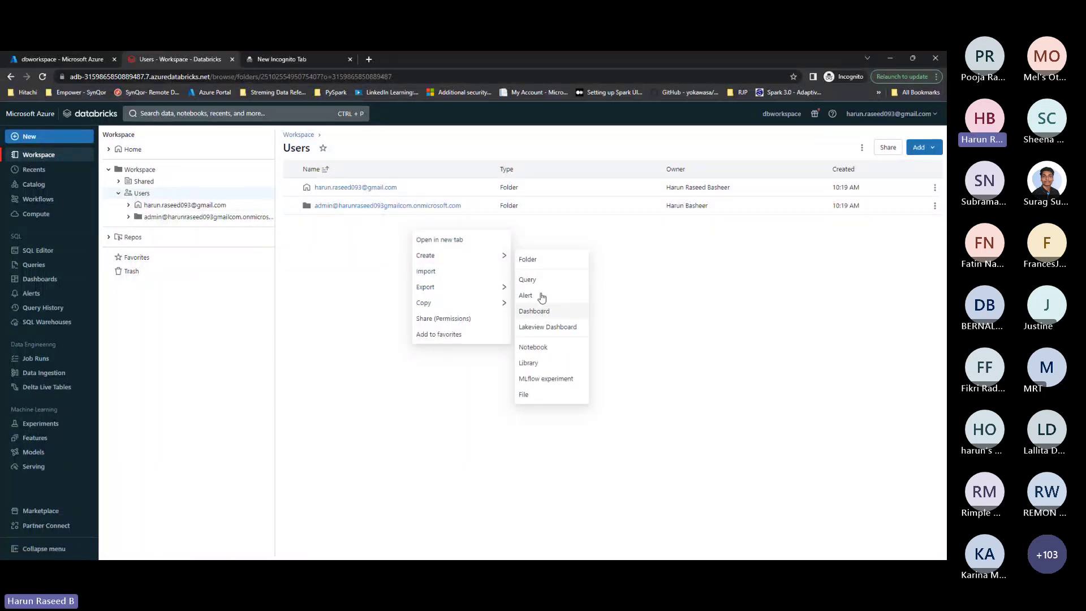
click(534, 348)
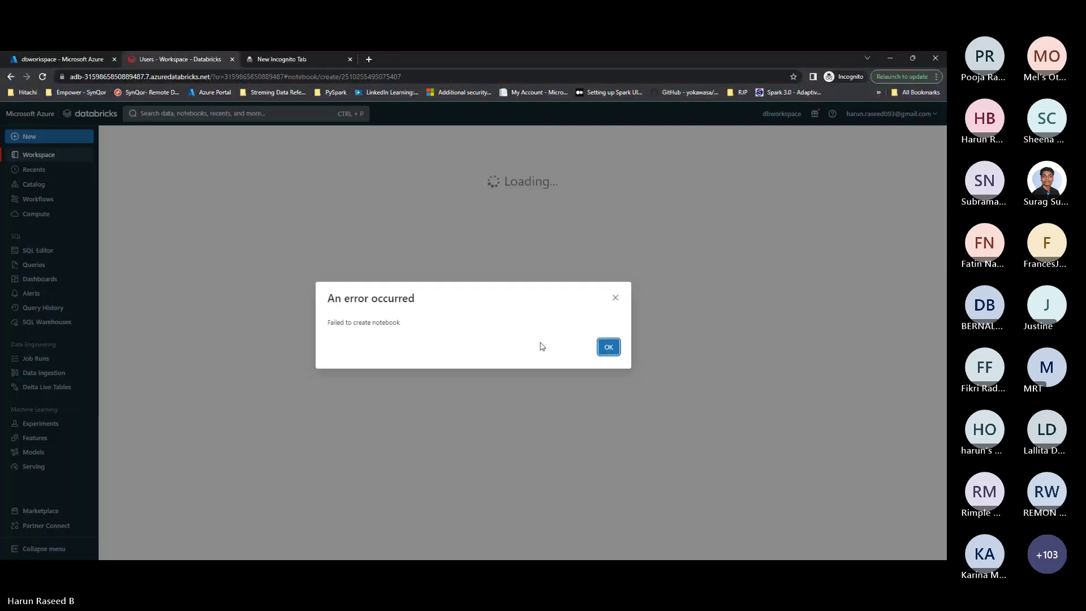
click(609, 348)
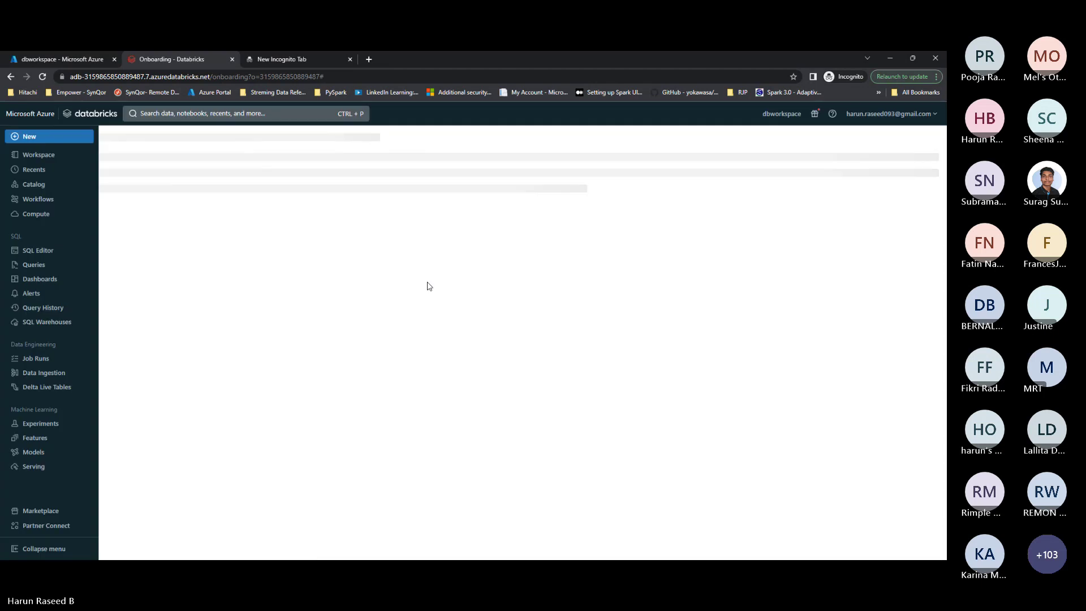
click(57, 162)
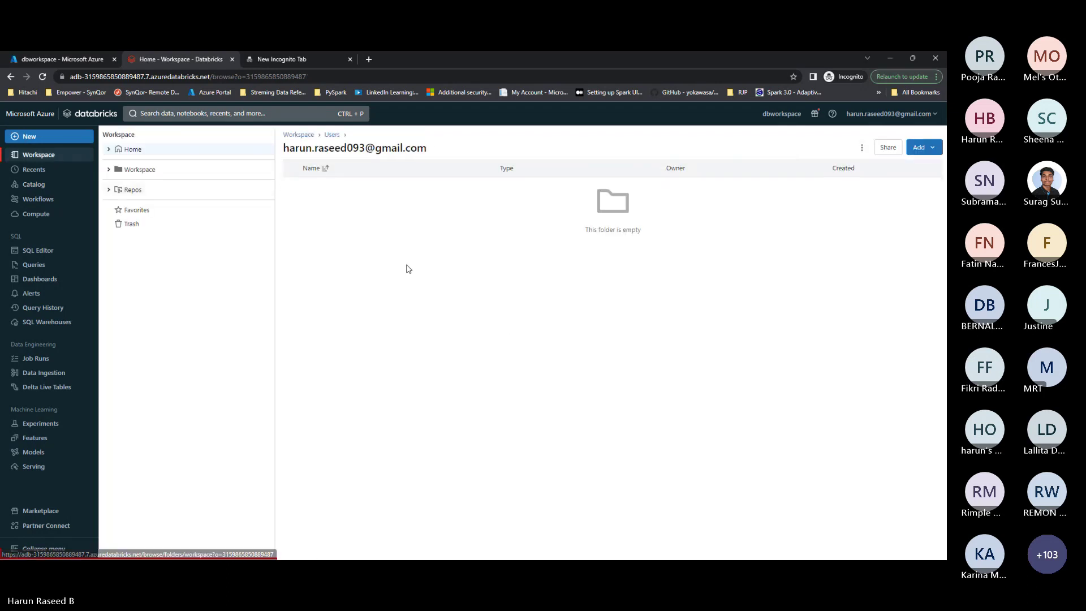
right_click(355, 262)
mouse_move(395, 286)
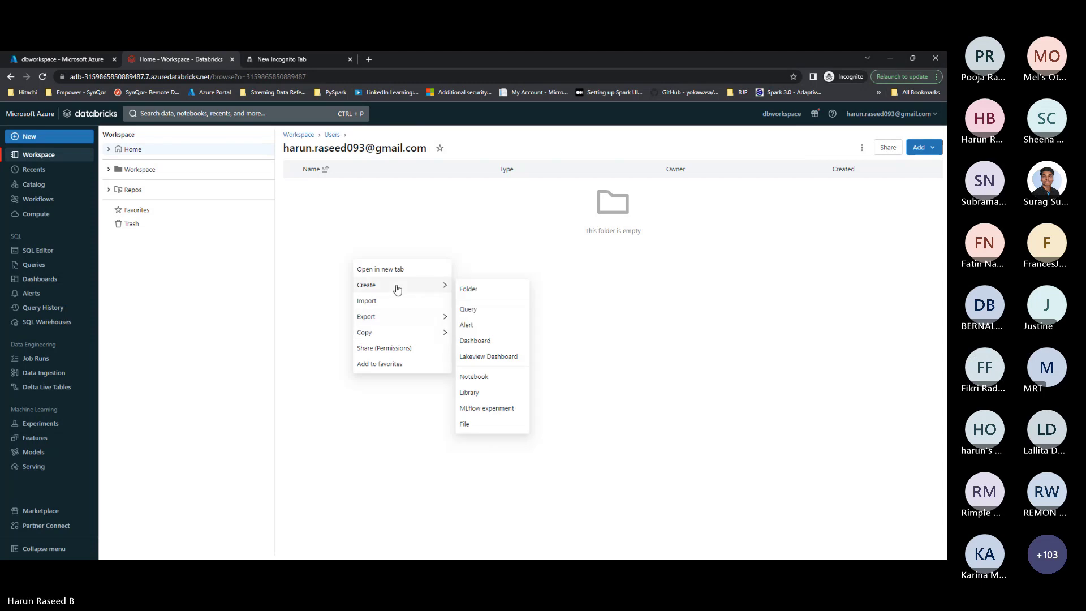
click(475, 391)
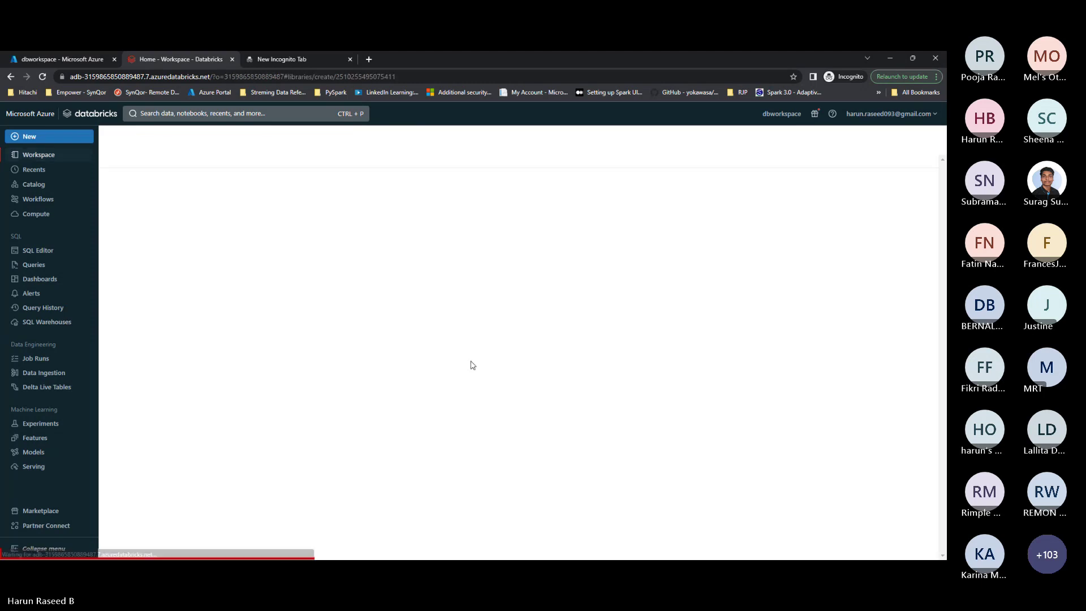
right_click(350, 204)
Create a notebook in the user's home folder of the workspace and dismiss the new chart preview announcement
click(35, 154)
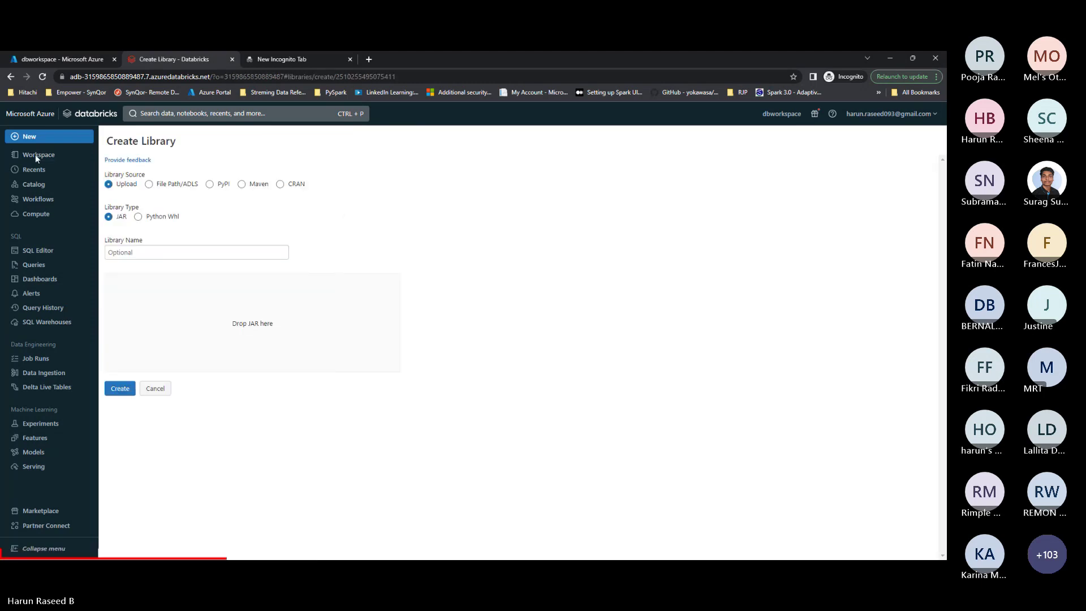
click(35, 154)
right_click(366, 289)
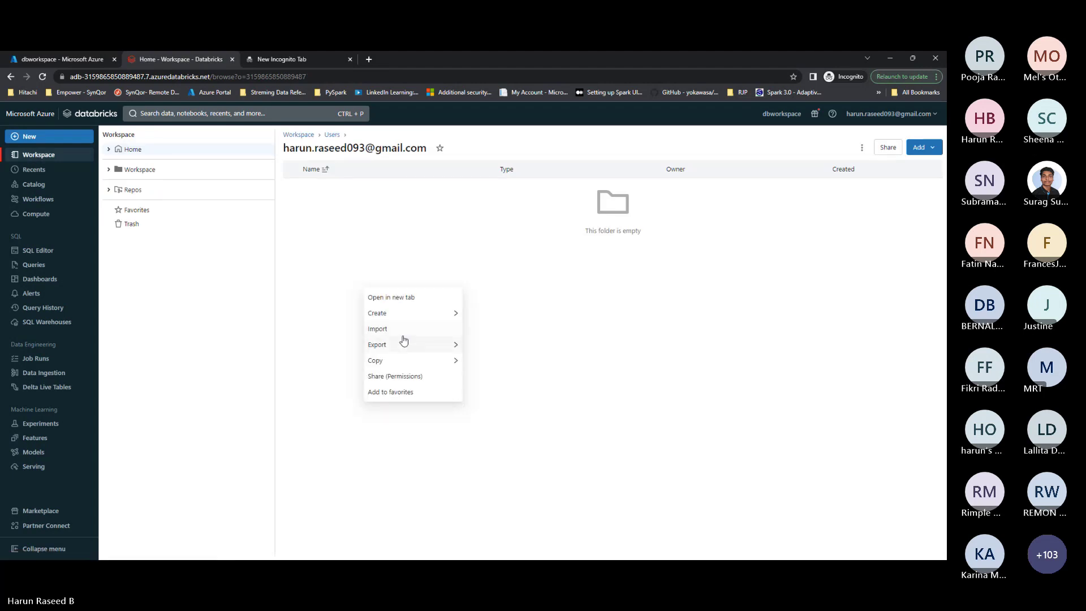
mouse_move(405, 312)
click(482, 406)
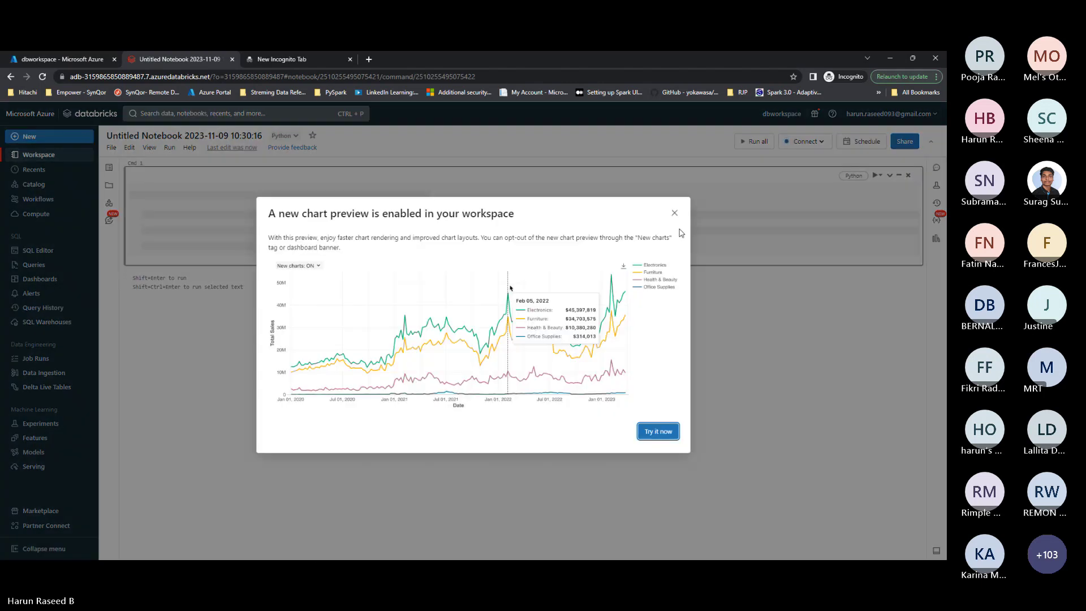
click(674, 213)
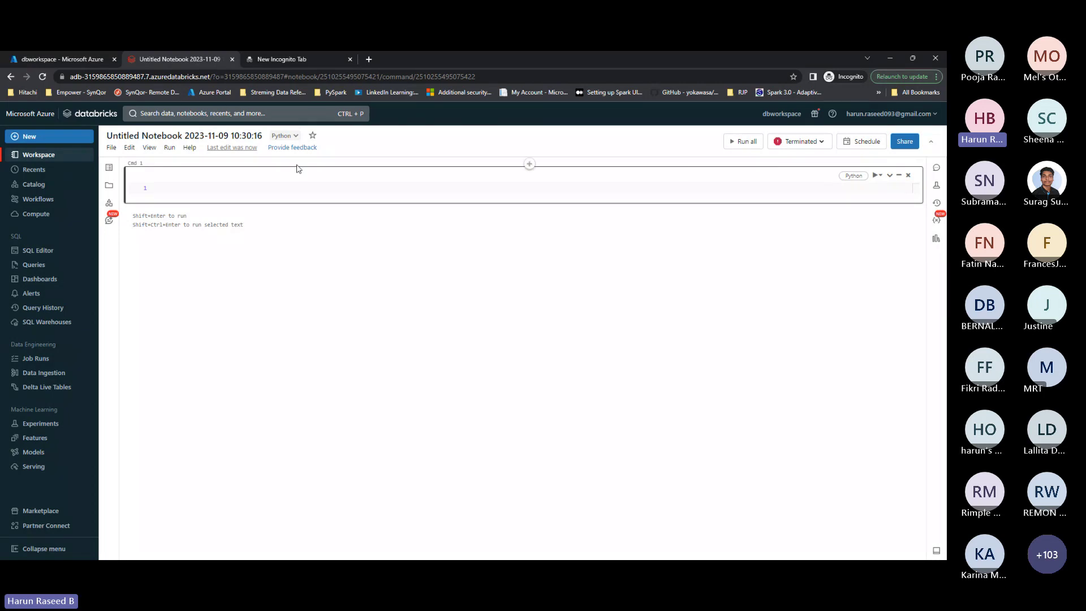
View the details of the compute attached to the notebook and the available compute resources
mouse_move(811, 143)
click(800, 142)
mouse_move(640, 201)
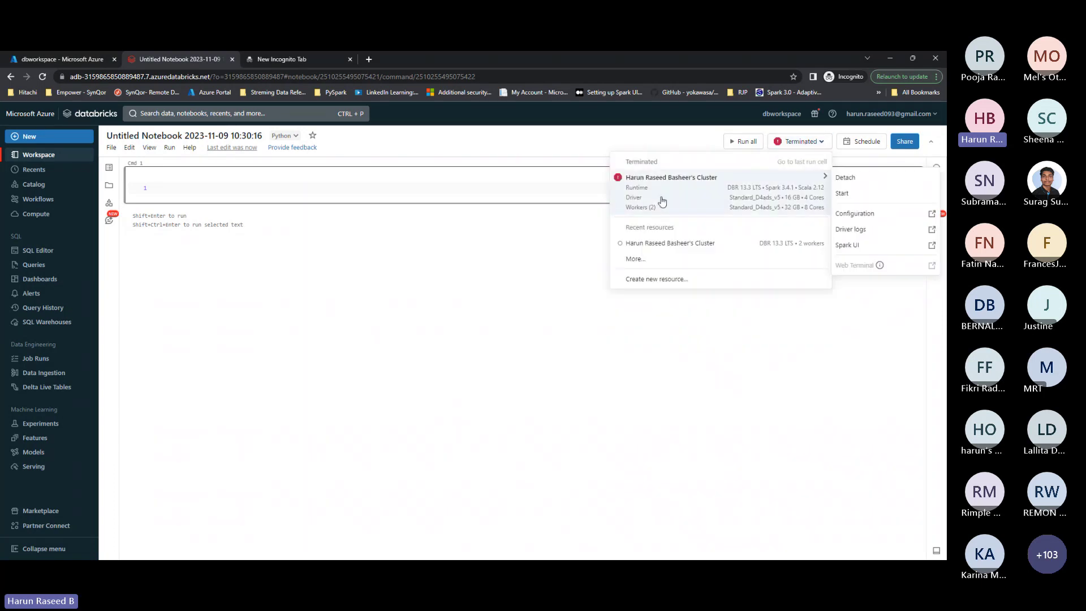
click(234, 185)
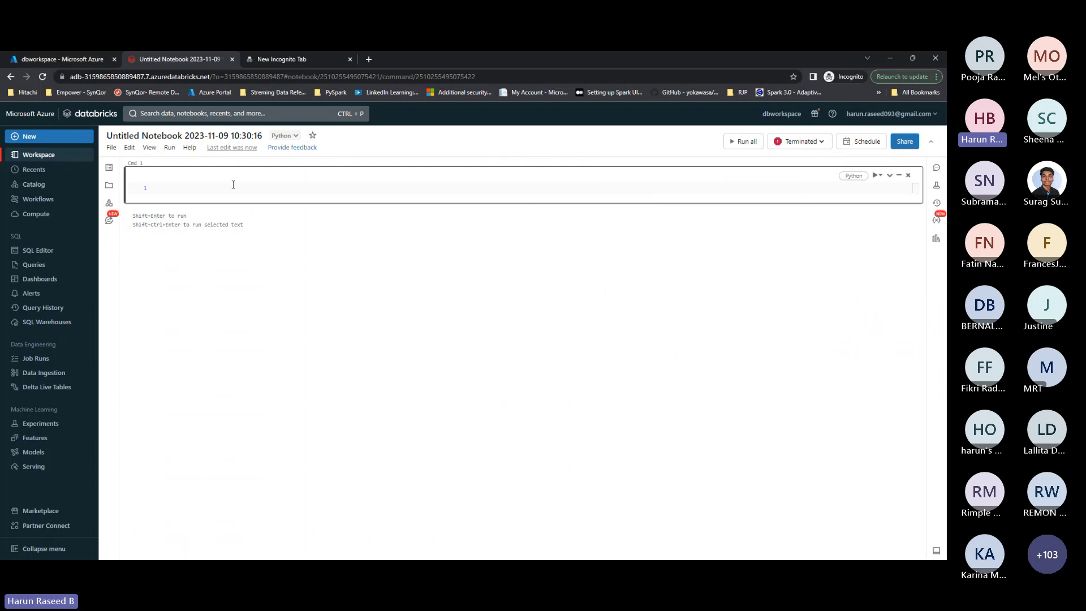
Add four more cells below the notebook's first cell and return to editing the first cell
click(233, 184)
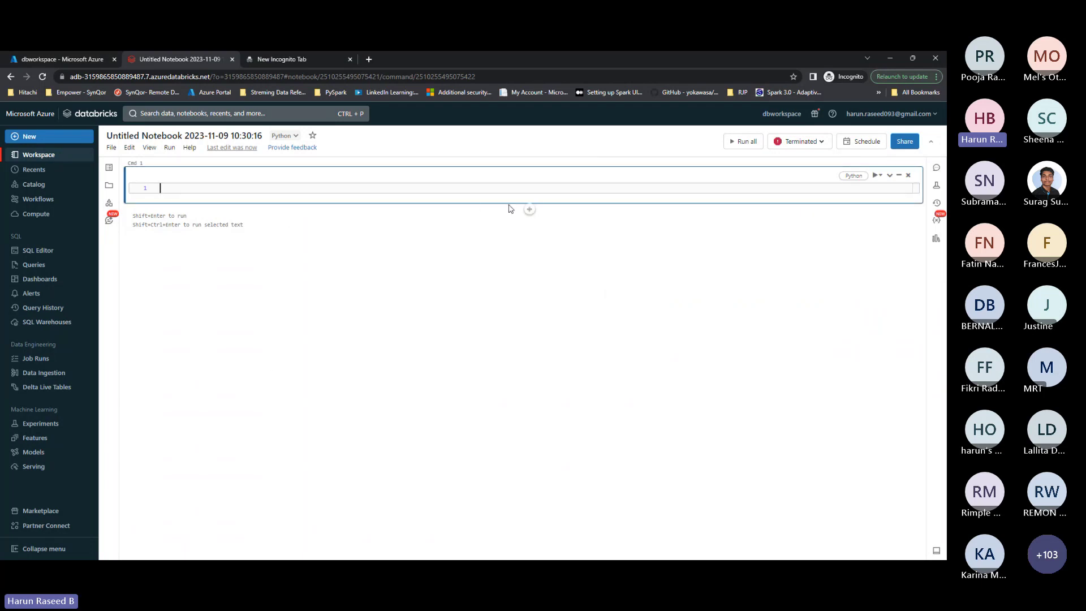
click(529, 211)
click(530, 254)
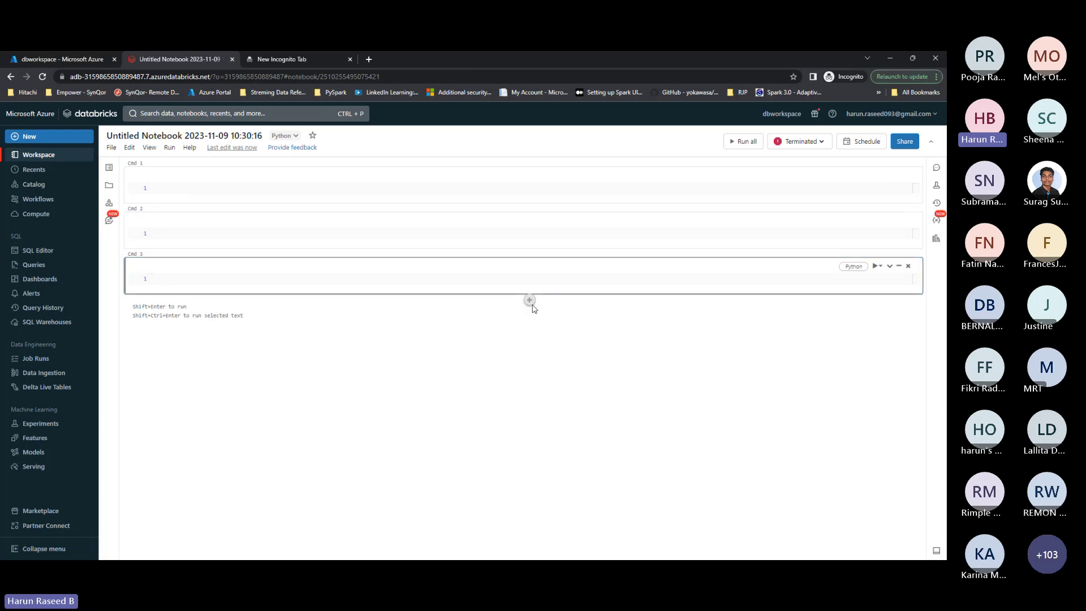
click(530, 301)
click(529, 346)
click(169, 187)
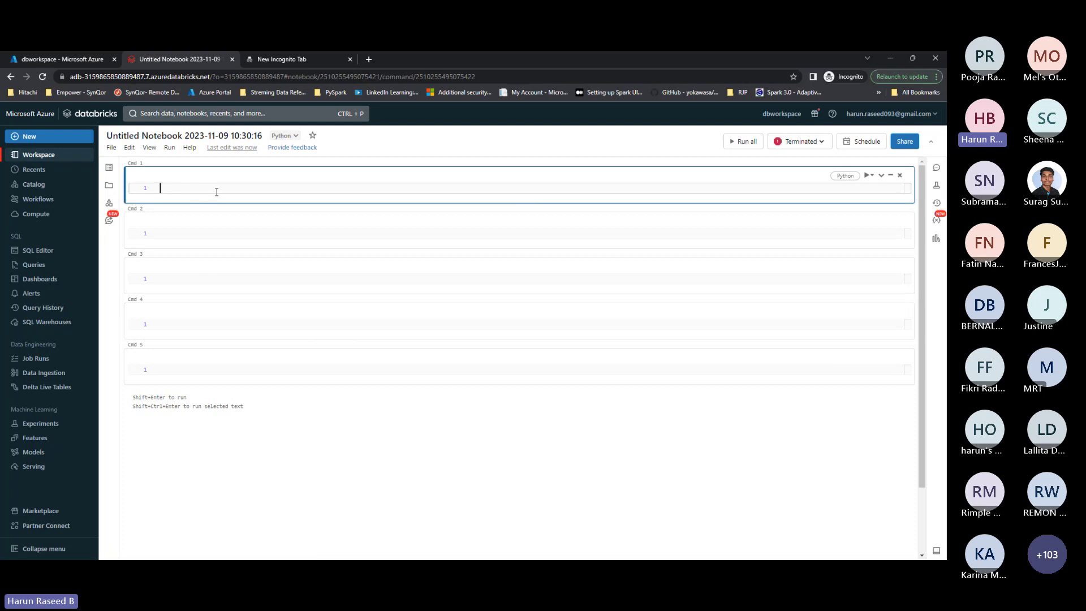
Change the notebook's default language to SQL and confirm the change
click(296, 137)
click(296, 136)
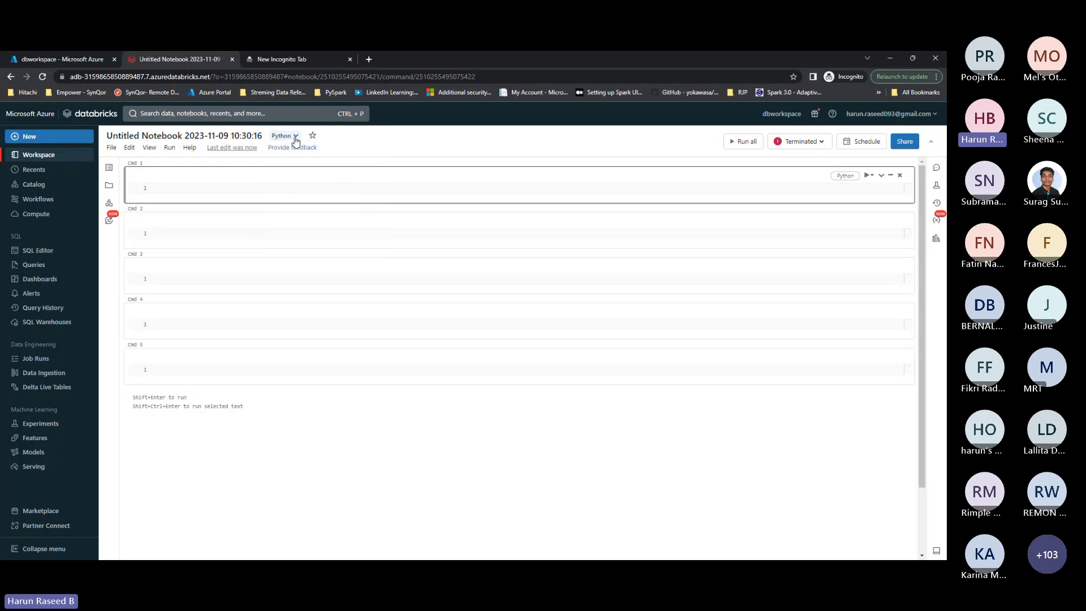
click(295, 136)
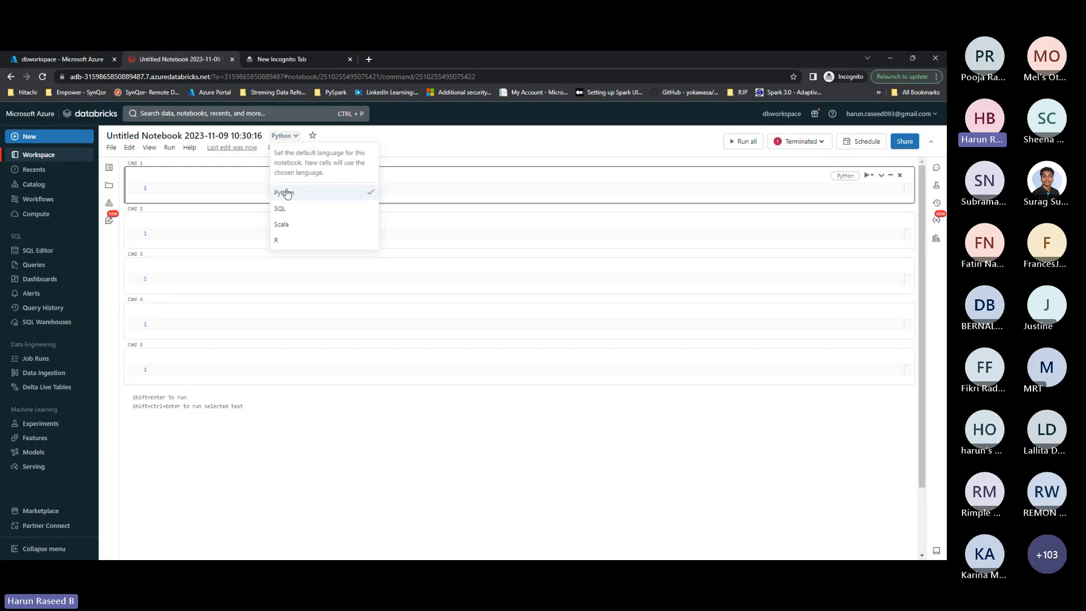
click(284, 210)
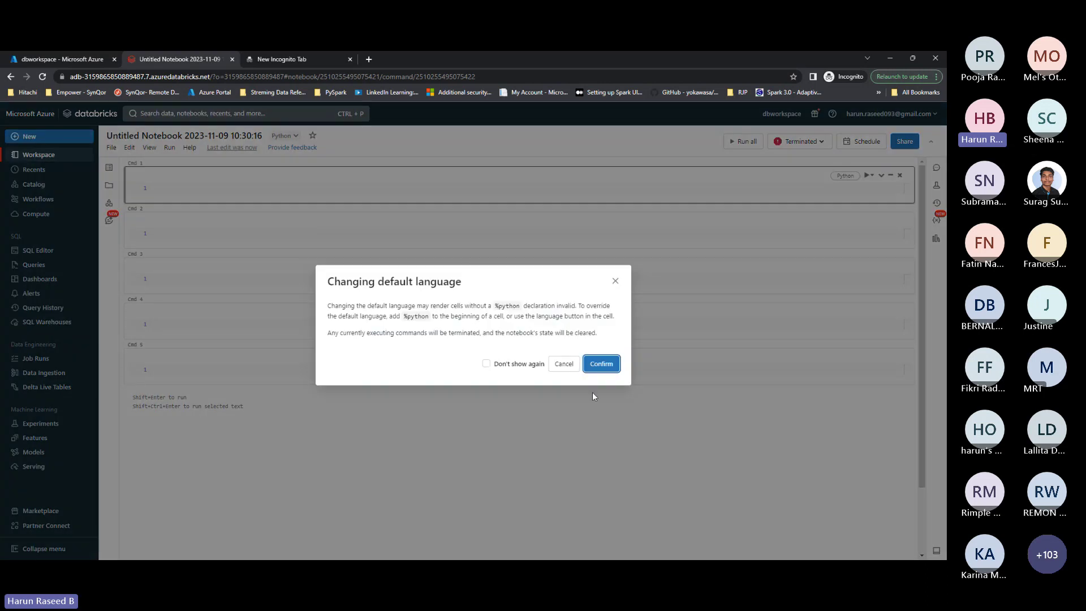
click(602, 364)
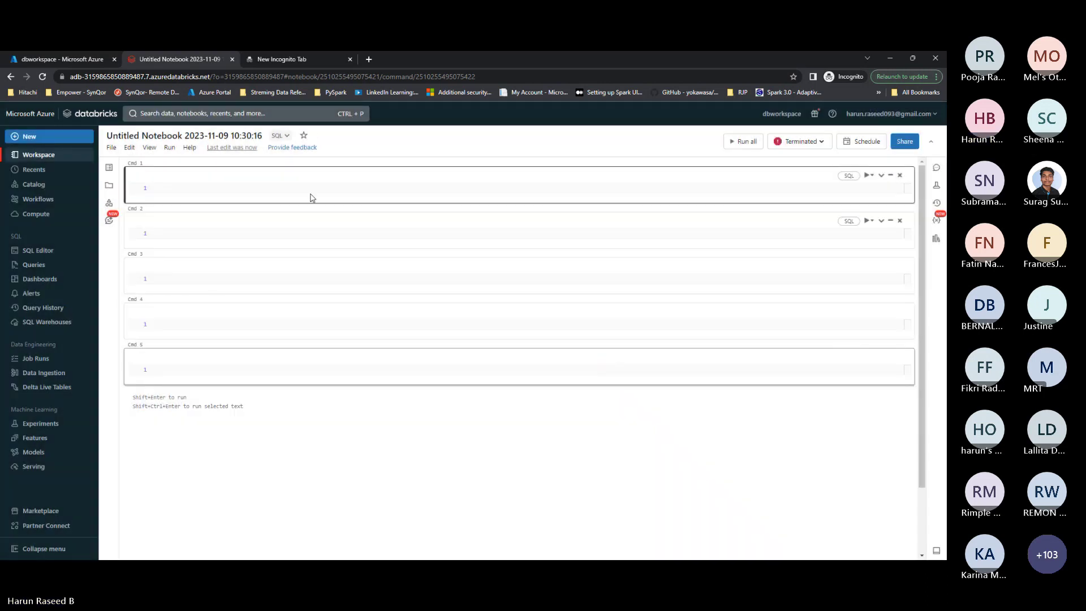
Set the notebook's default language to Python and enter print("test") in the first cell
click(279, 136)
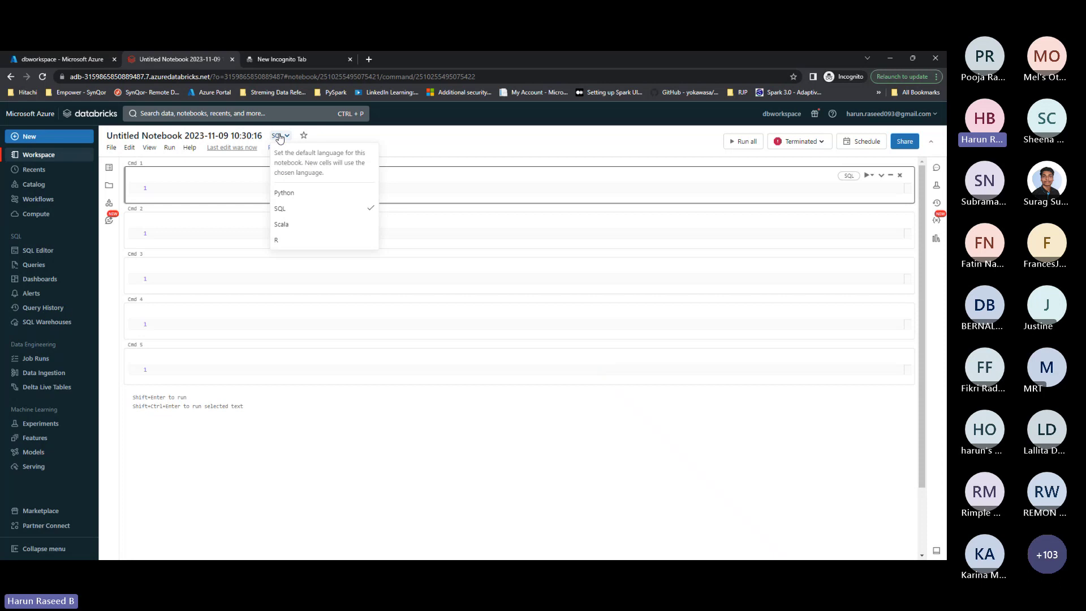
click(286, 193)
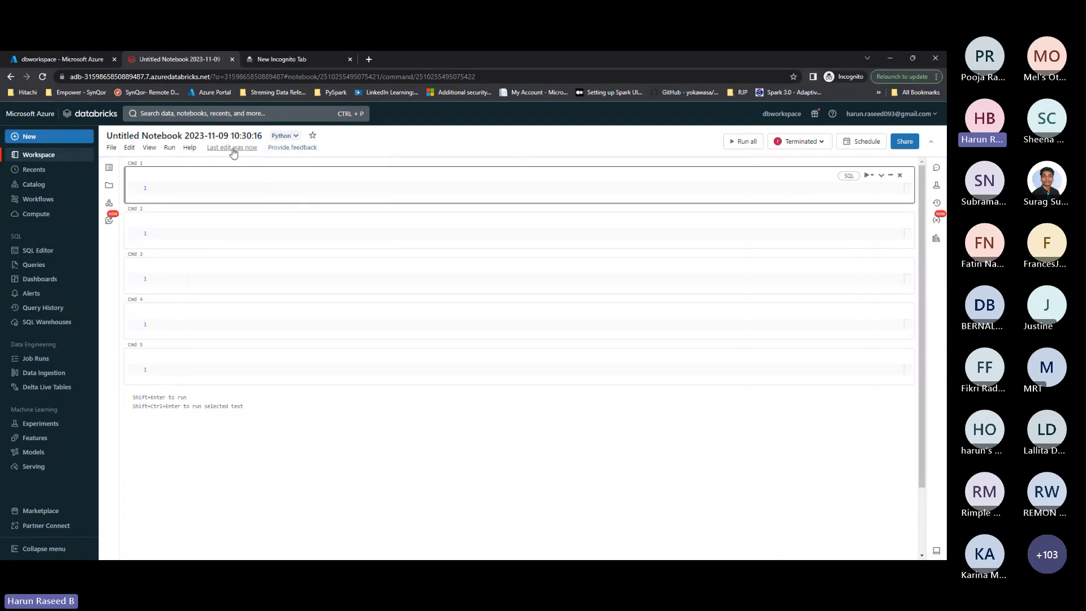
click(196, 185)
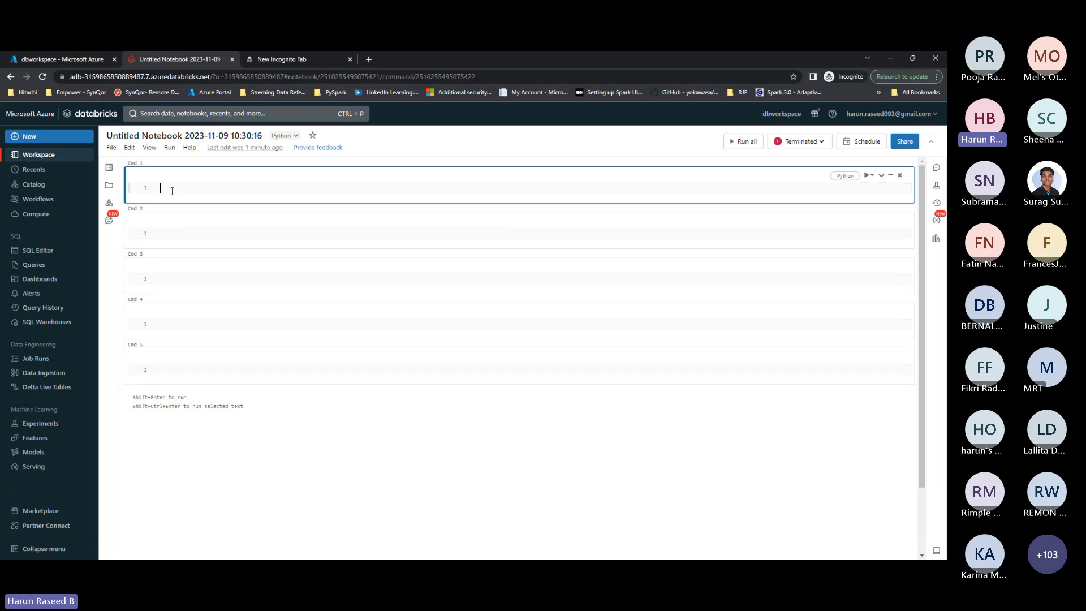
text(print("test"))
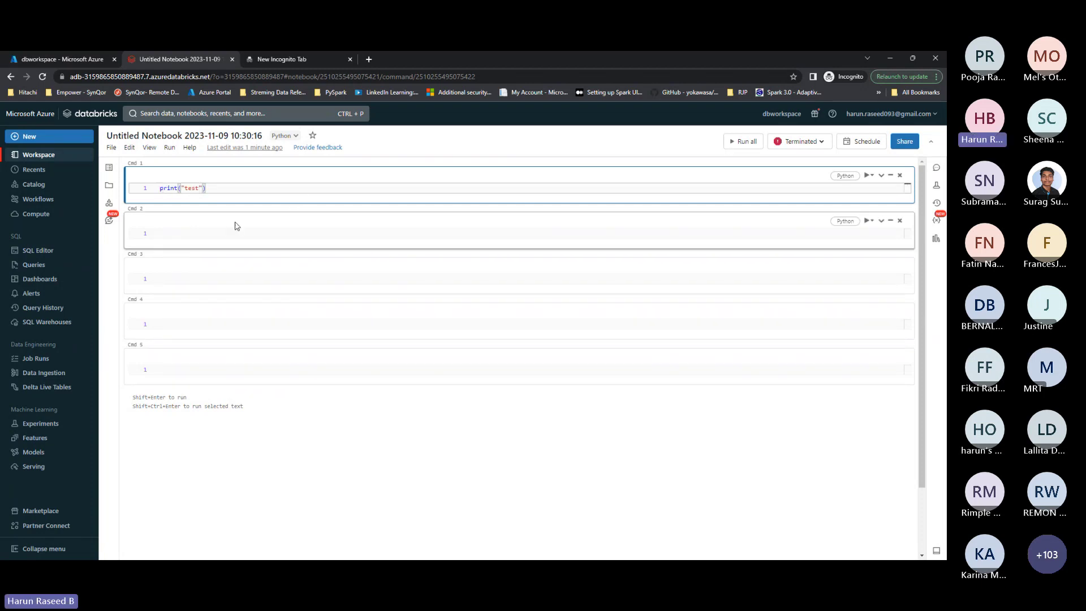
click(222, 234)
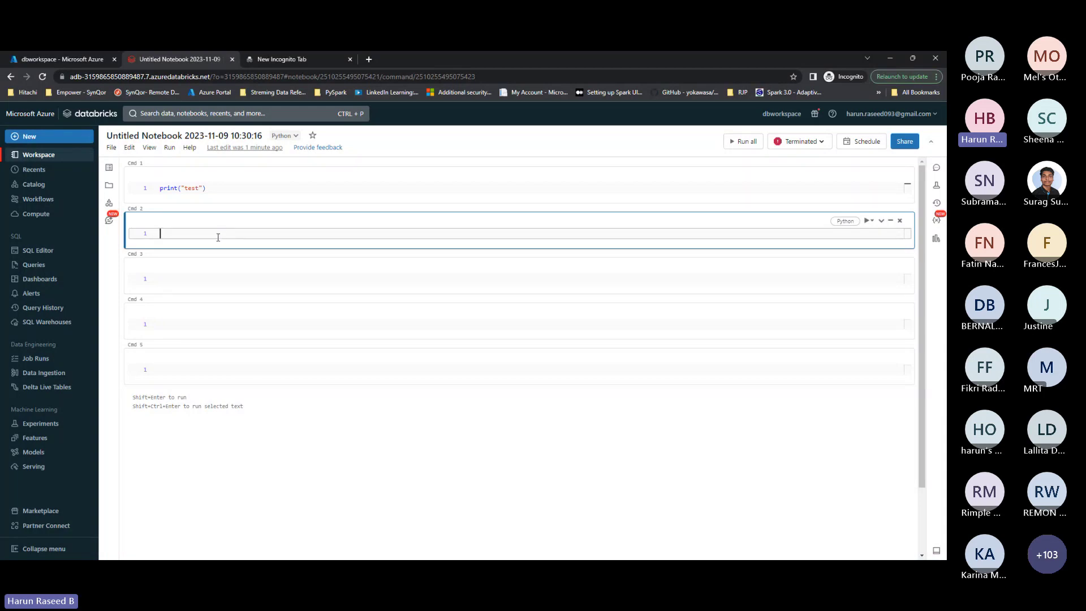
text(l)
key(Return)
text(sele)
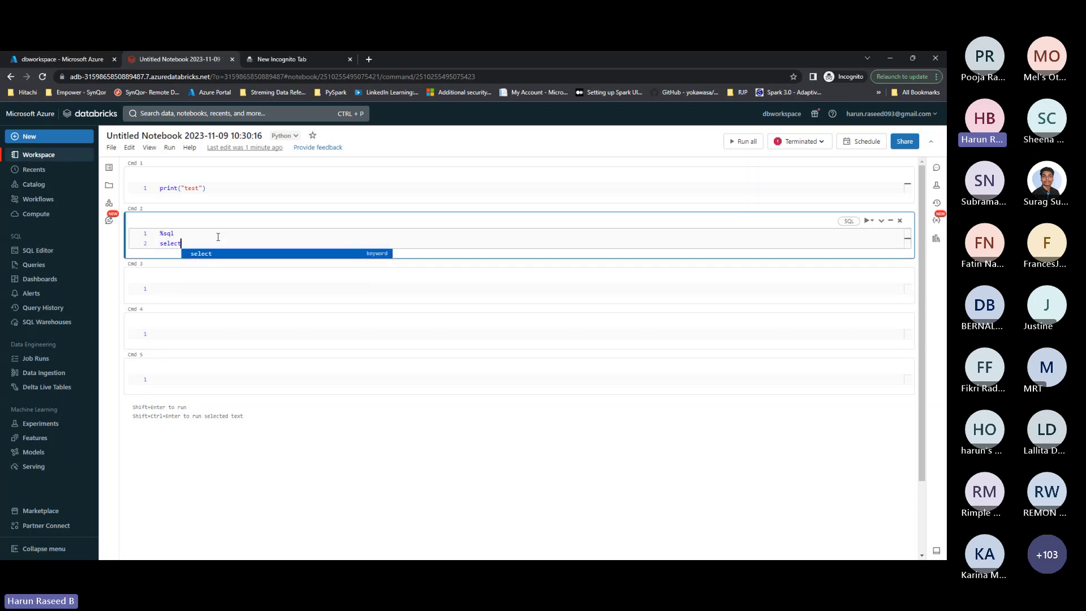
key(BackSpace)
key(BackSpace)
key(BackSpace)
key(BackSpace)
key(BackSpace)
key(BackSpace)
key(BackSpace)
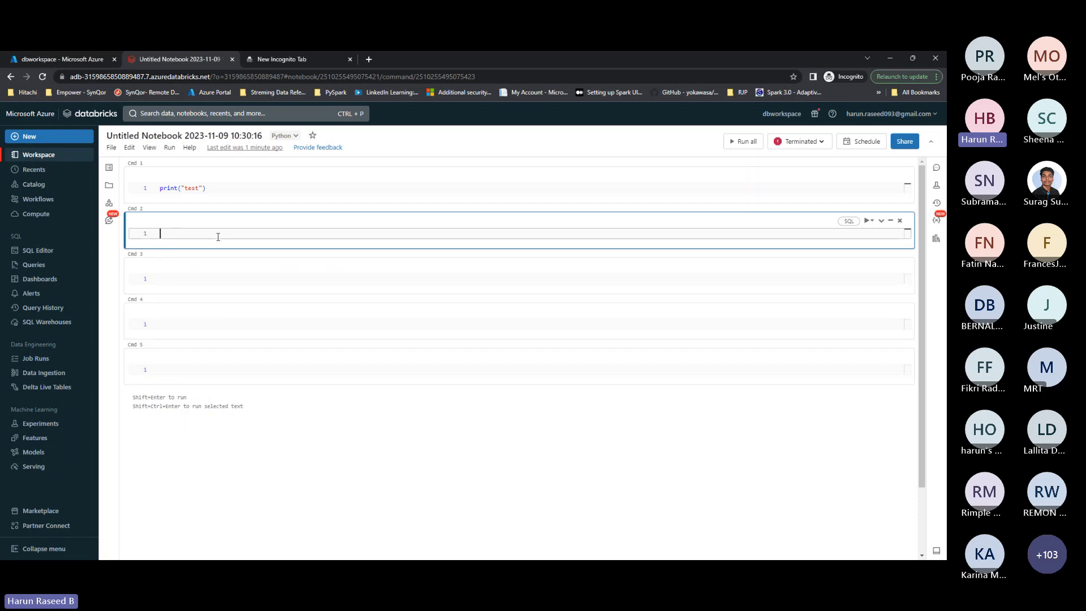
Switch the second cell's language to SQL and enter the query select * from table below the %sql line
click(838, 223)
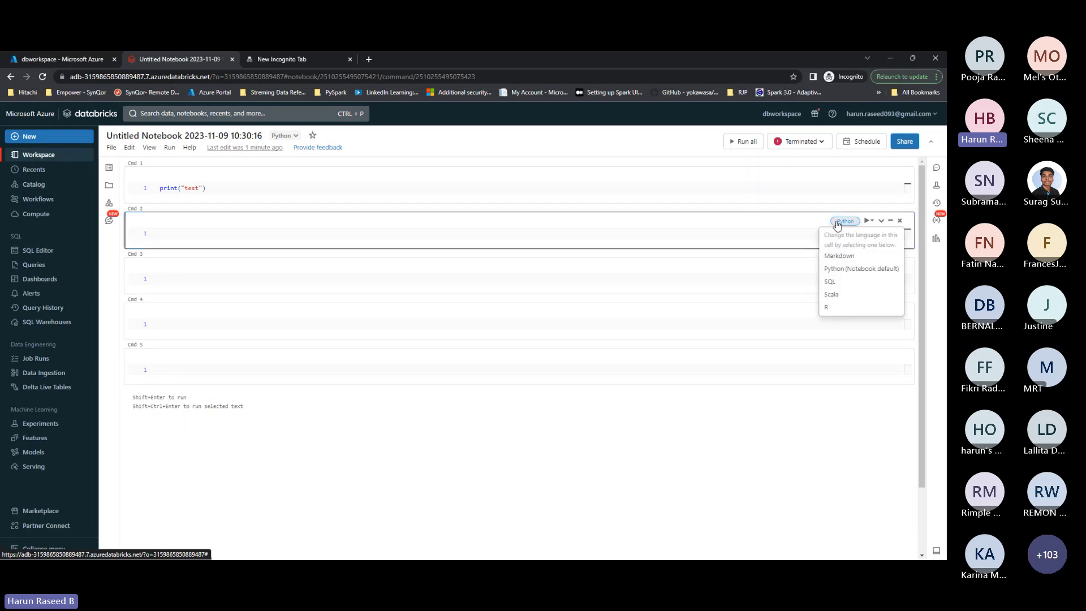
click(837, 287)
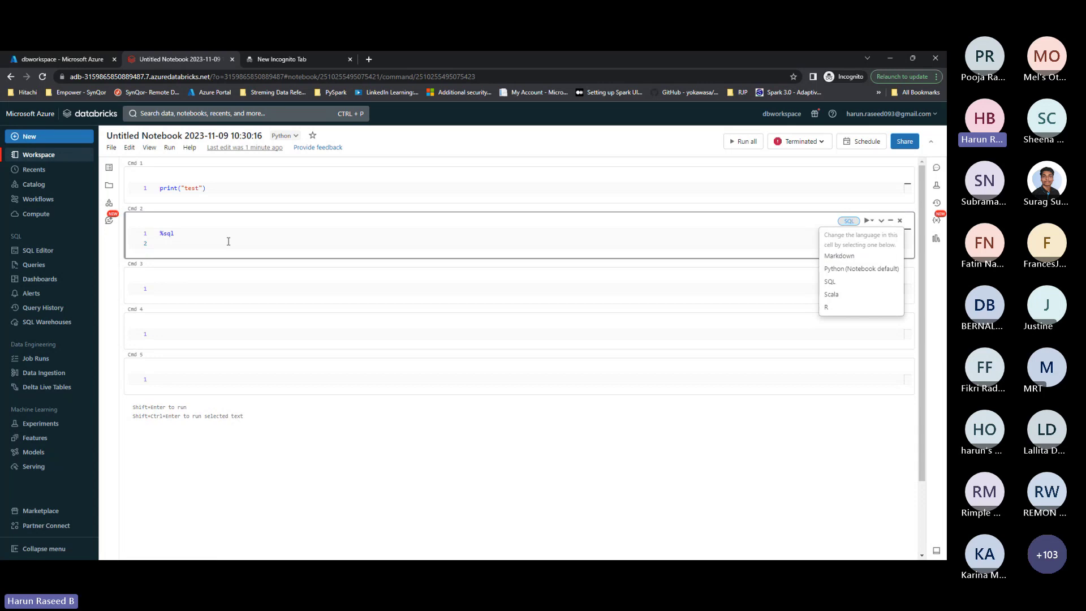
drag(188, 233, 159, 234)
click(172, 243)
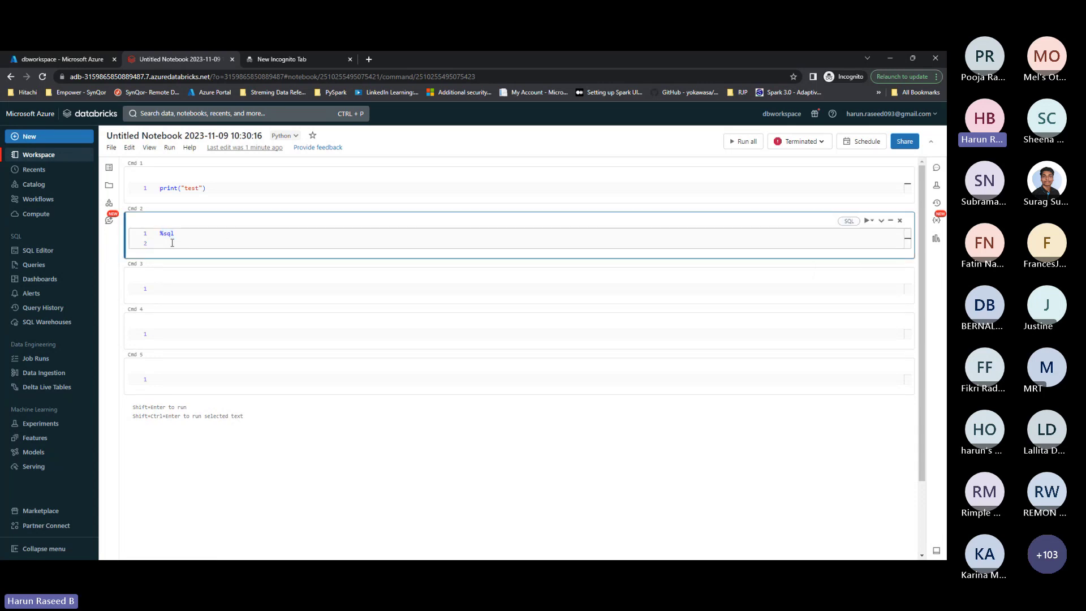
text(select )
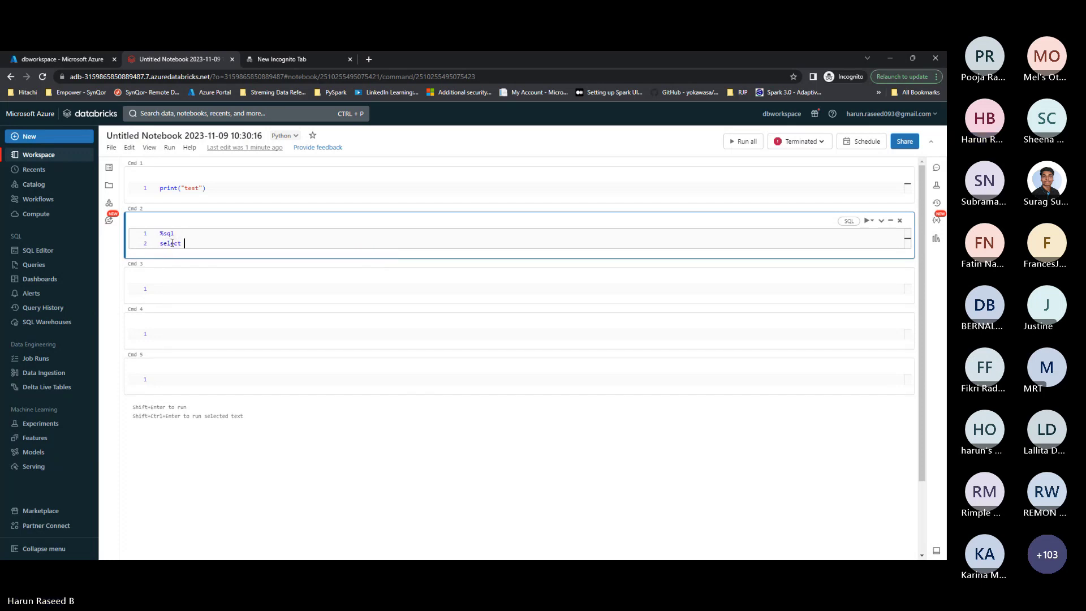
text(* from )
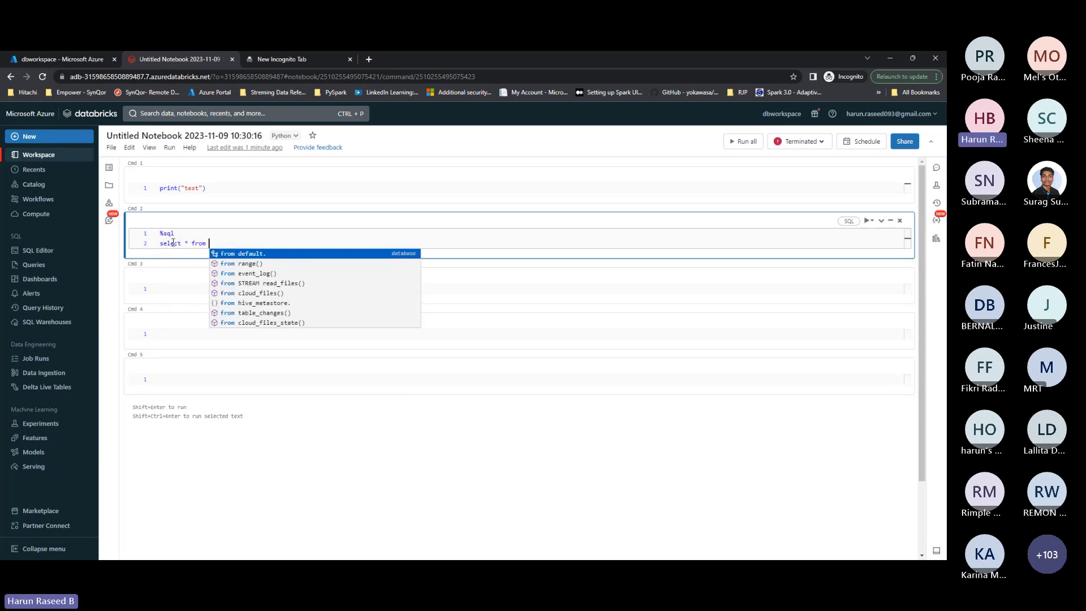
text(table)
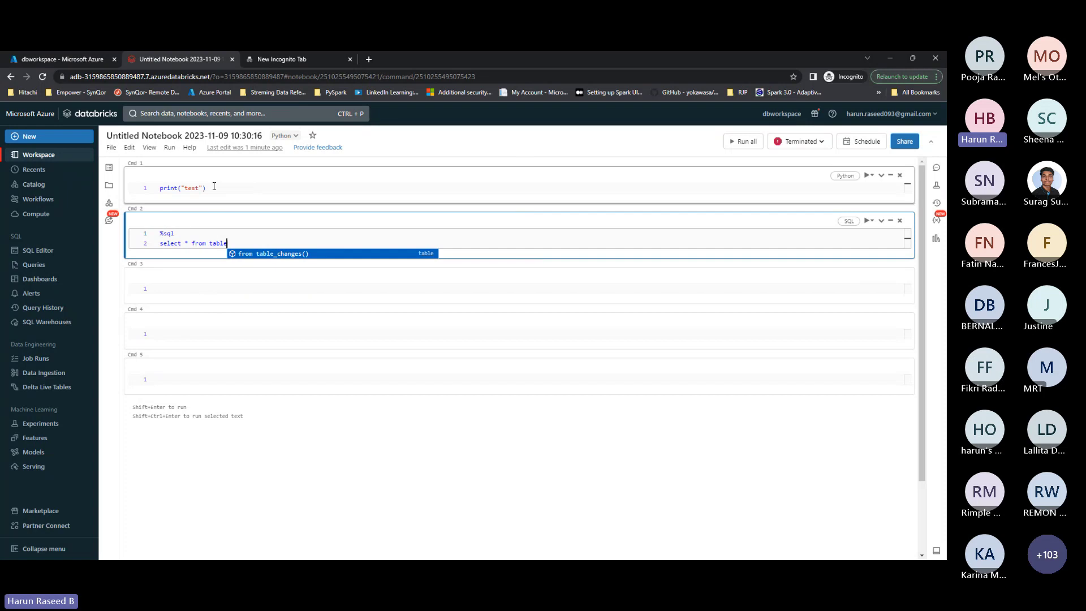
click(275, 444)
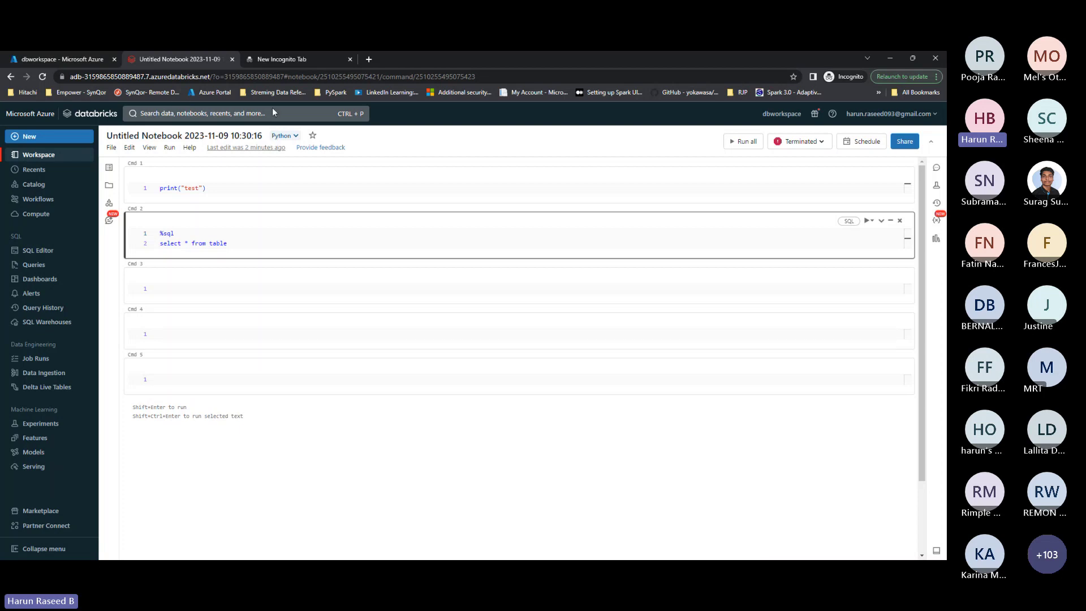
Load community.cloud.databricks.com in the empty incognito tab to reach the Databricks Community Edition sign-in page
click(276, 60)
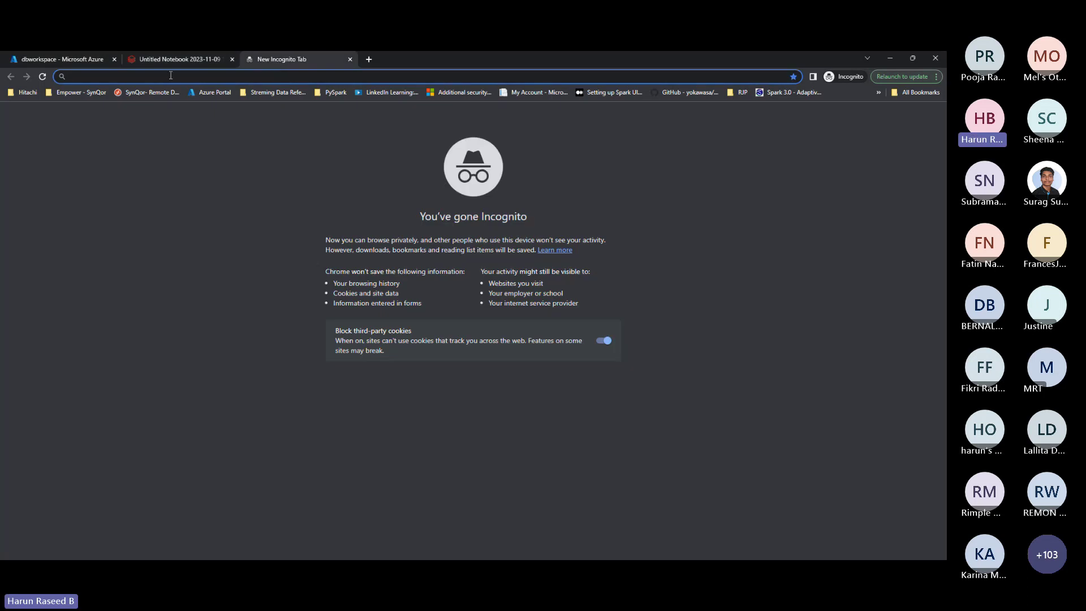
text(commu)
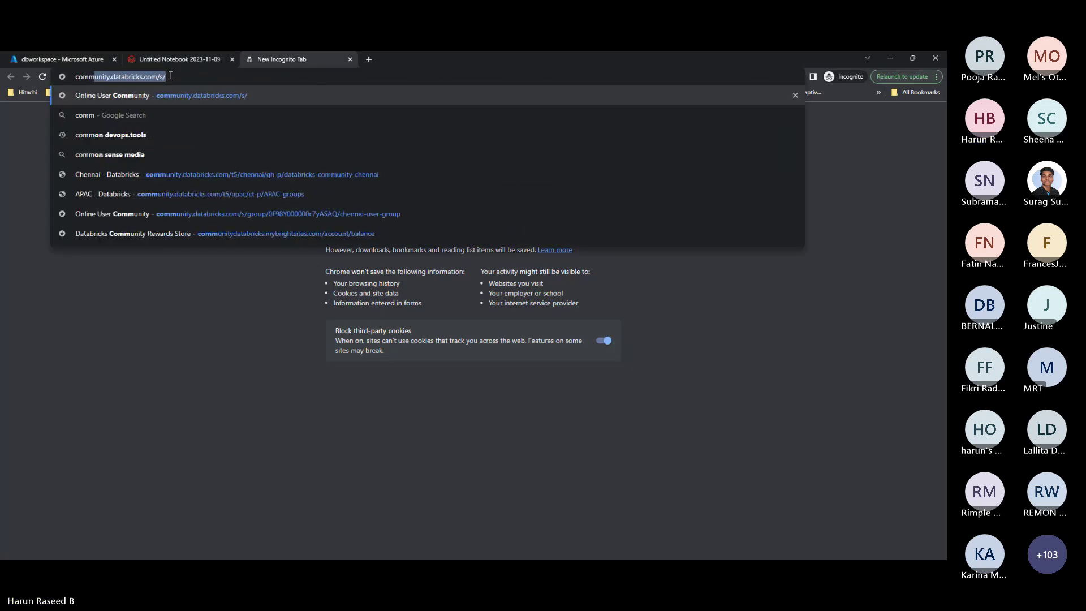
text(nity)
key(Down)
key(Down)
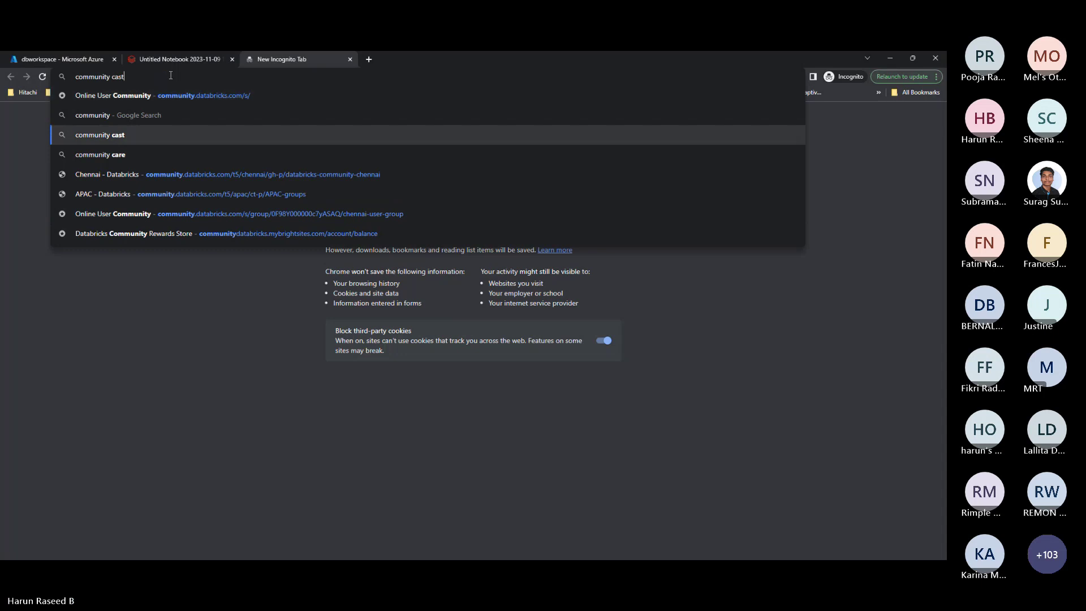
key(Down)
key(Down)
key(Up)
key(Up)
key(Up)
key(Up)
key(Up)
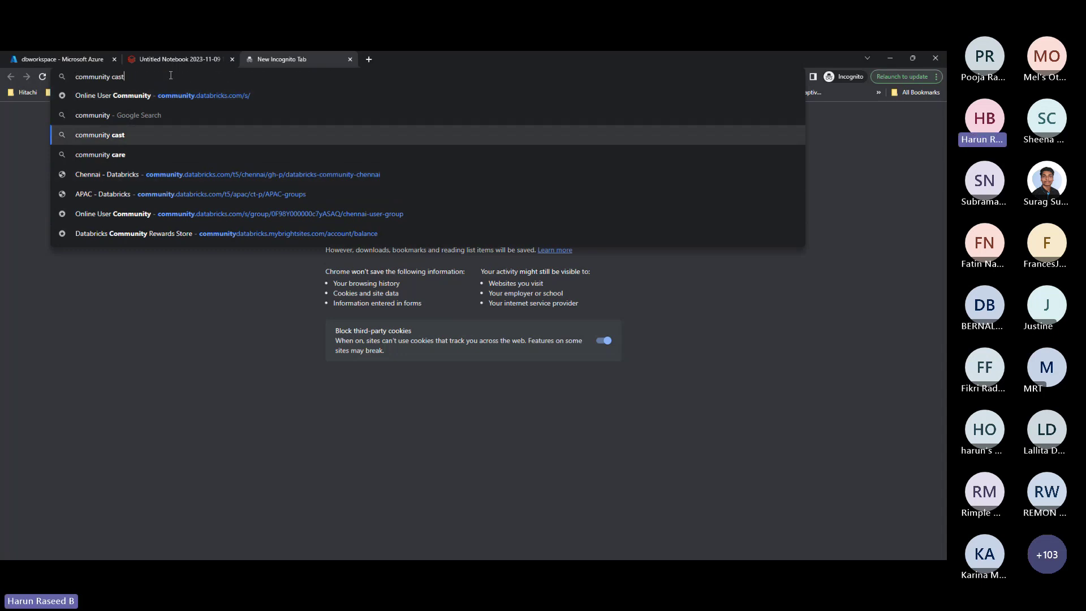
key(Down)
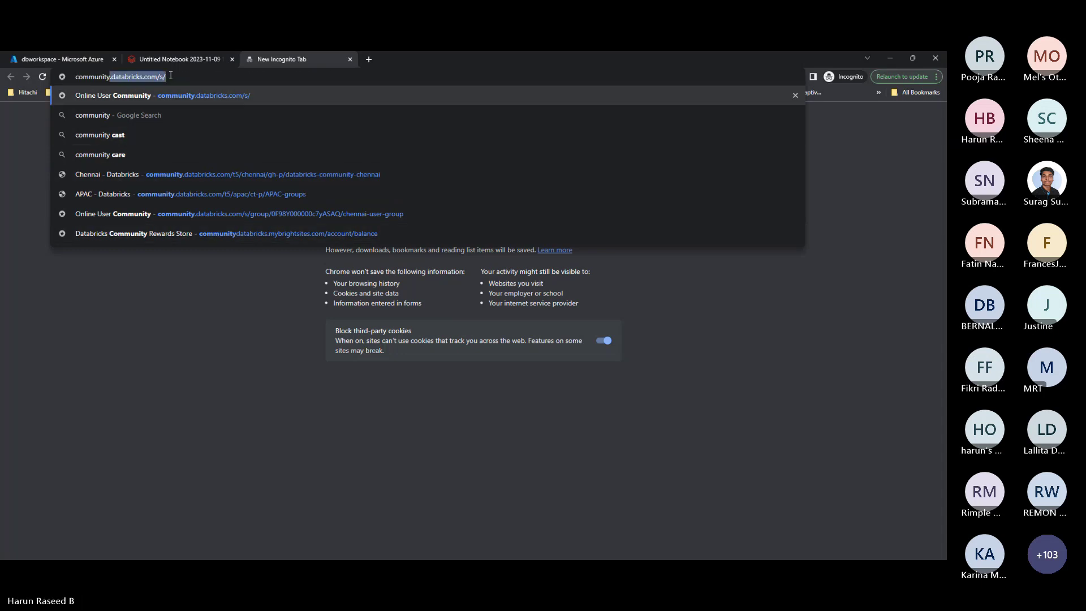
key(BackSpace)
text(.c)
key(Return)
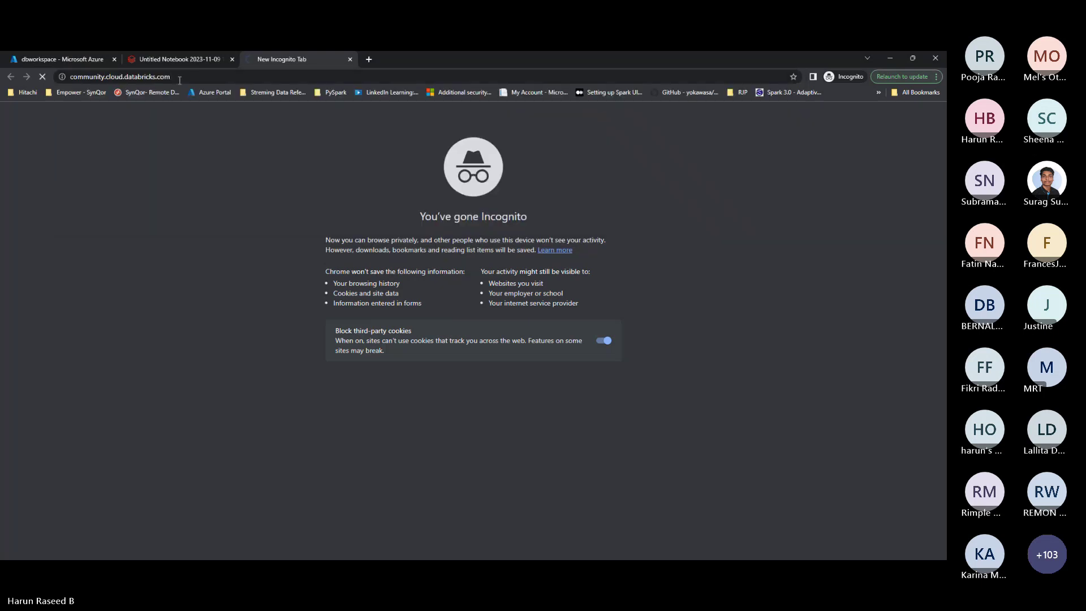
Shorten the sign-in page's address to community.cloud.databricks.com and reload it
click(180, 79)
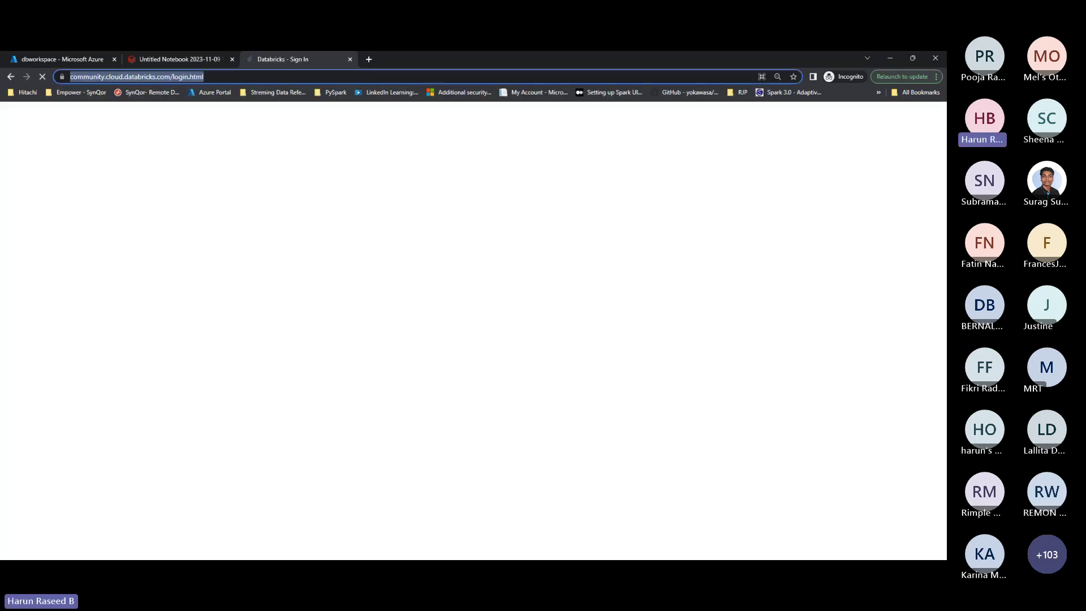
key(alt+Tab)
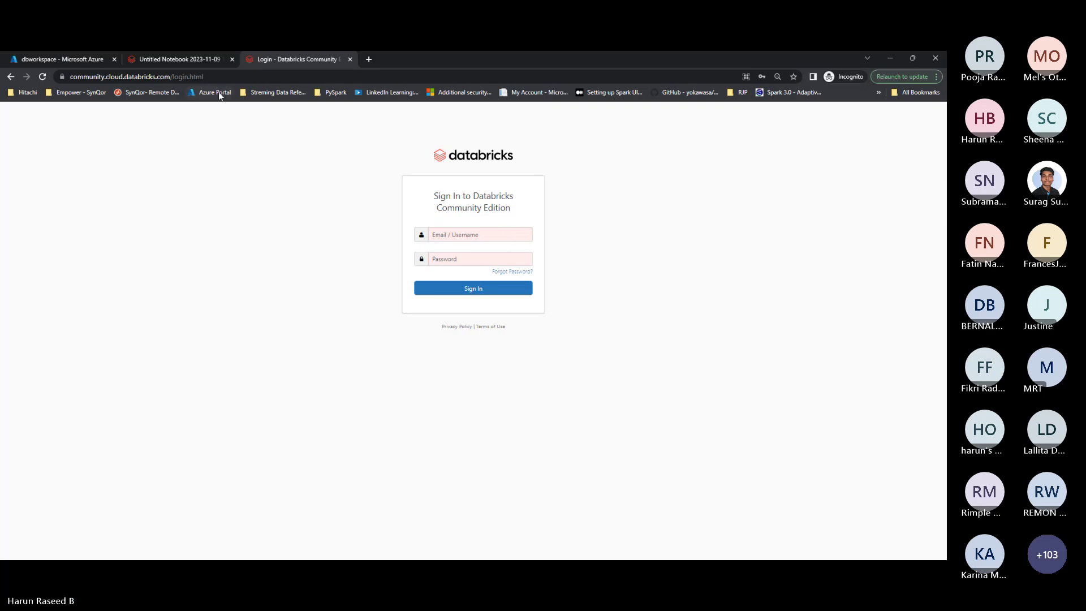
drag(174, 77, 243, 77)
key(BackSpace)
key(Return)
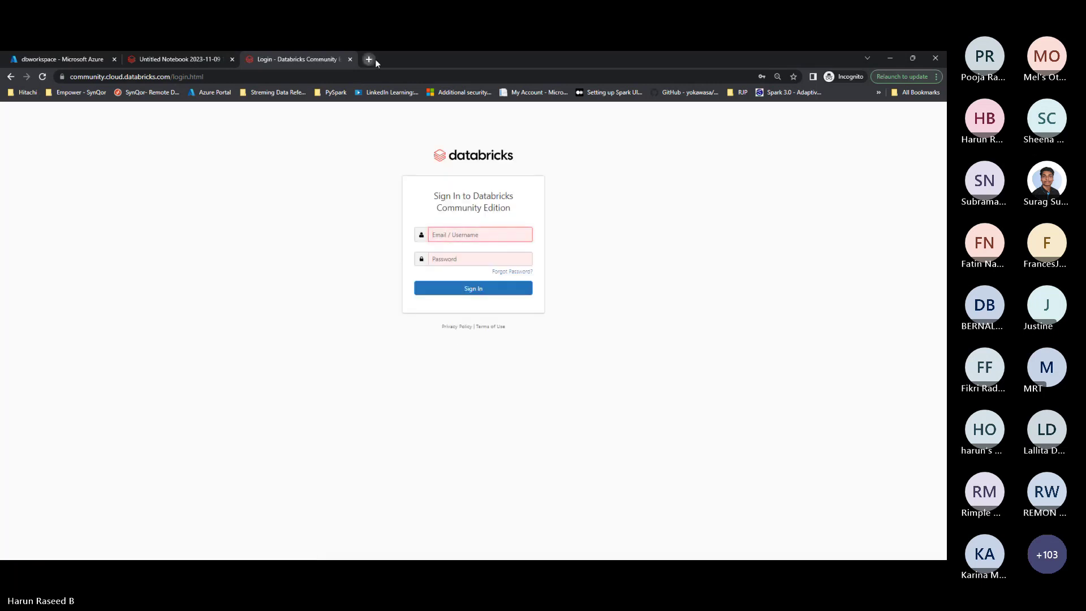
click(369, 59)
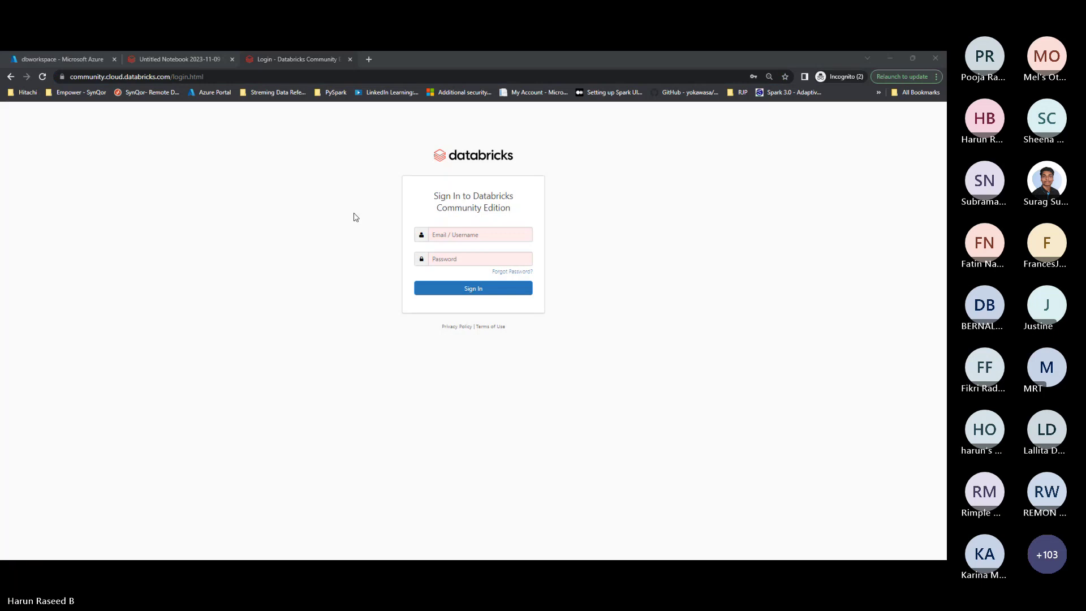
Fill in the saved account e-mail and password and sign in to Databricks Community Edition
click(446, 235)
click(529, 263)
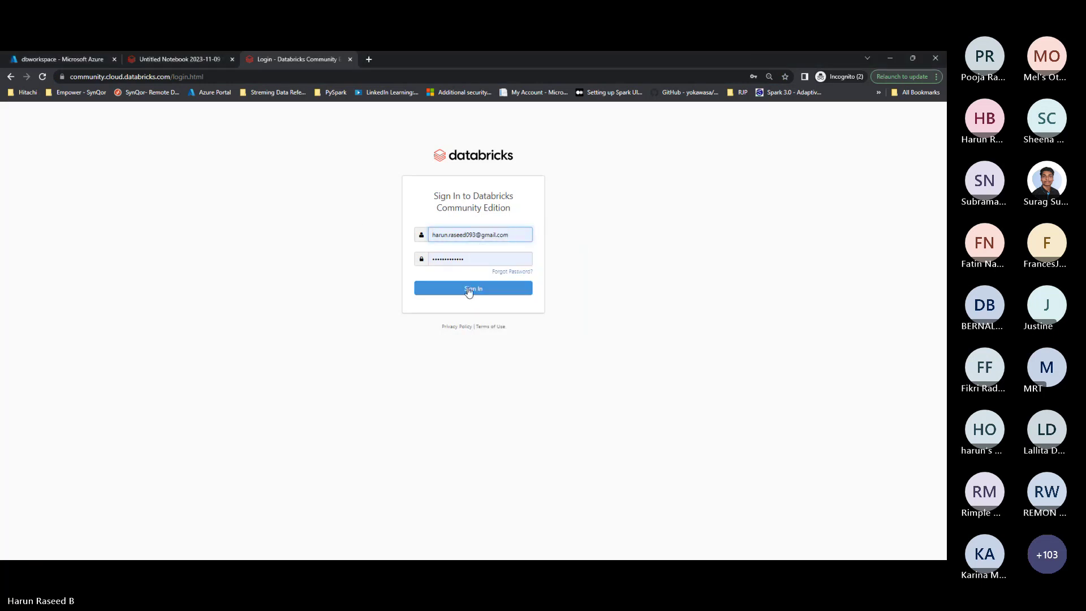
click(469, 291)
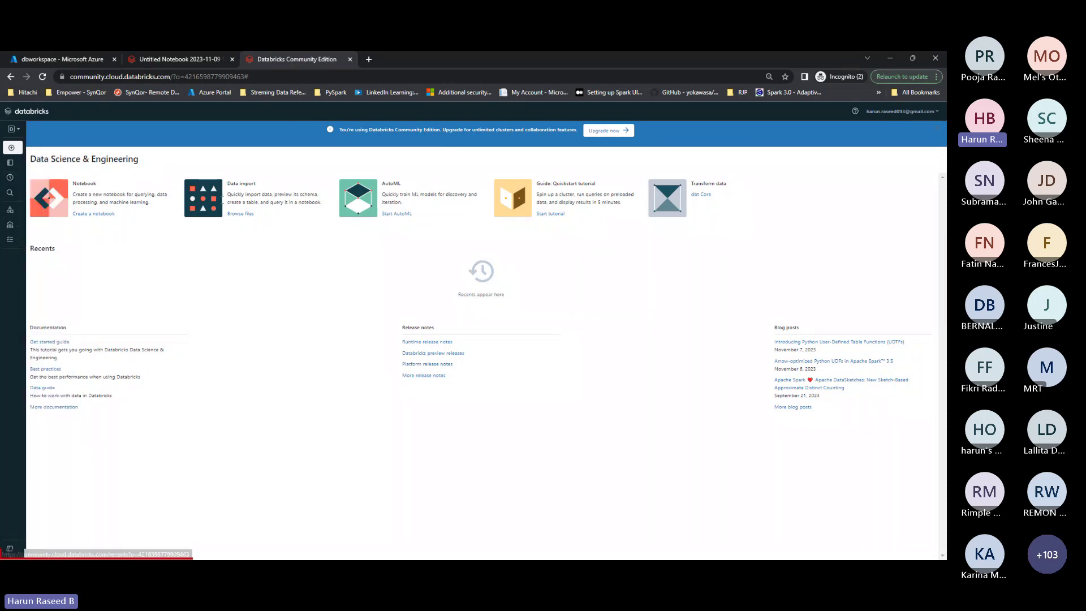
Start a new compute from the Community Edition Compute page and examine its worker and driver resources
click(24, 164)
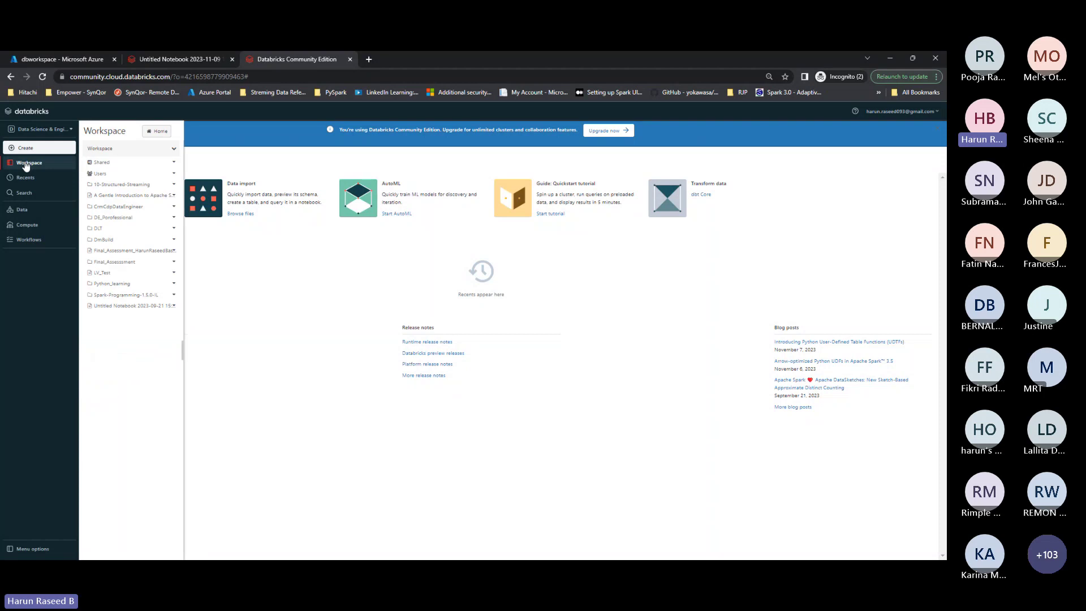
click(30, 224)
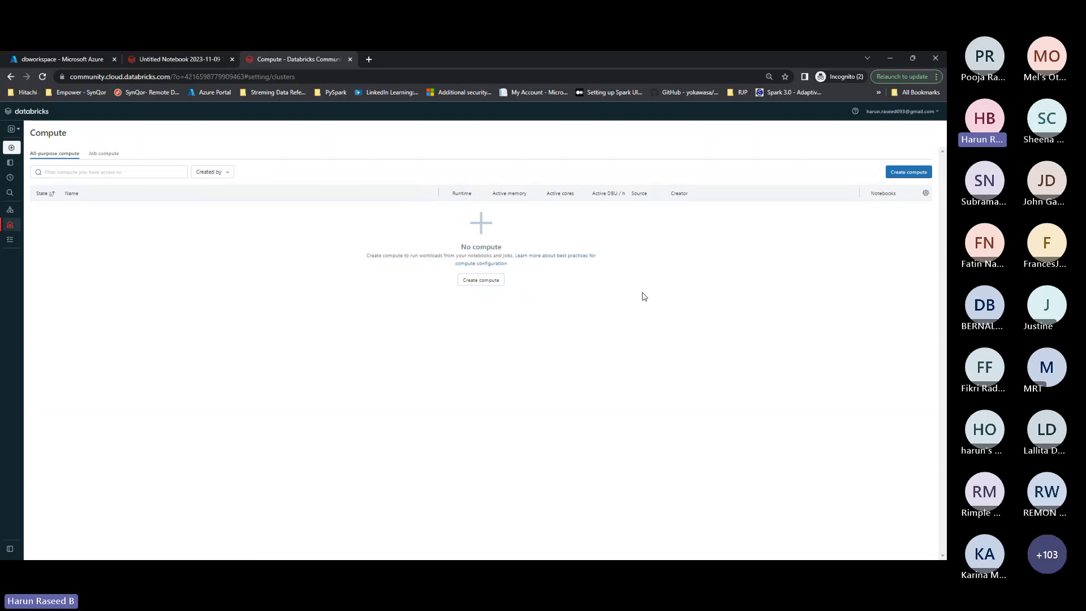
click(914, 173)
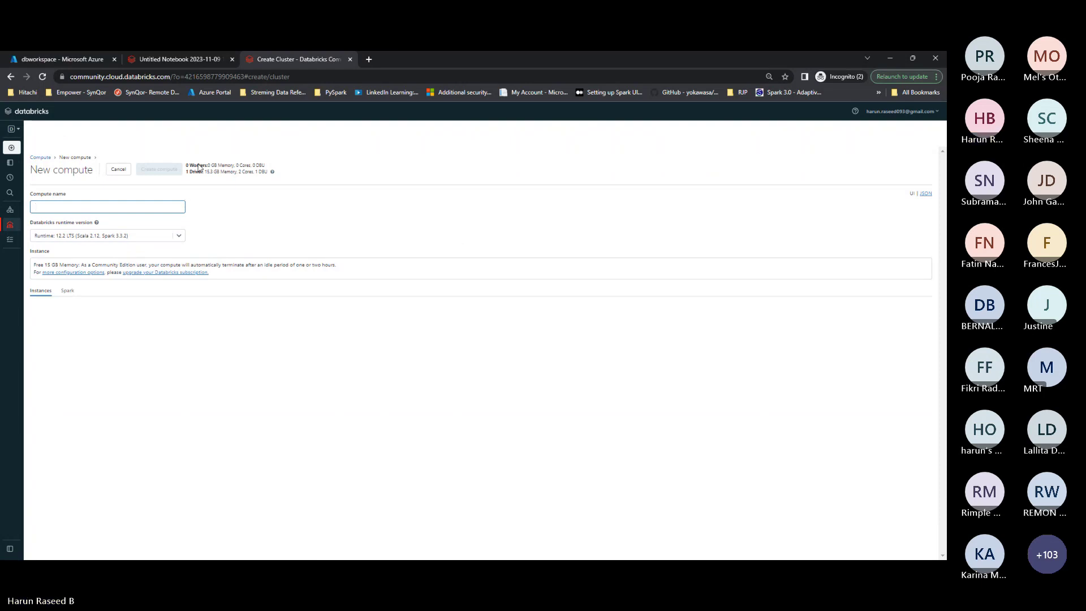
drag(203, 172, 190, 173)
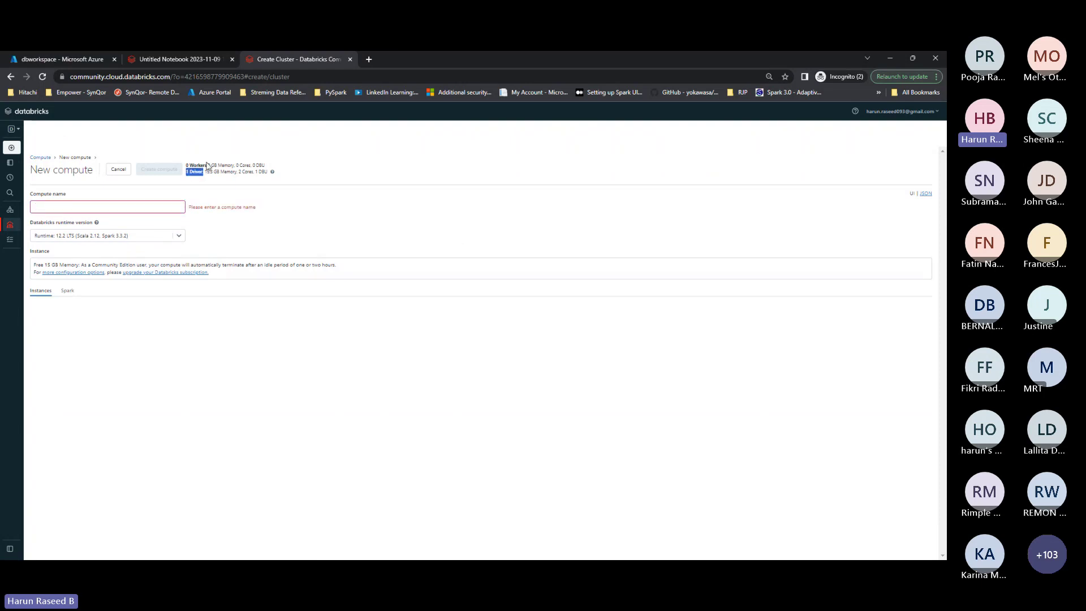
click(209, 164)
triple_click(209, 164)
triple_click(202, 168)
Name the new compute testcluster and create it with runtime 12.2 LTS (Scala 2.12, Spark 3.3.2)
click(200, 188)
text(test)
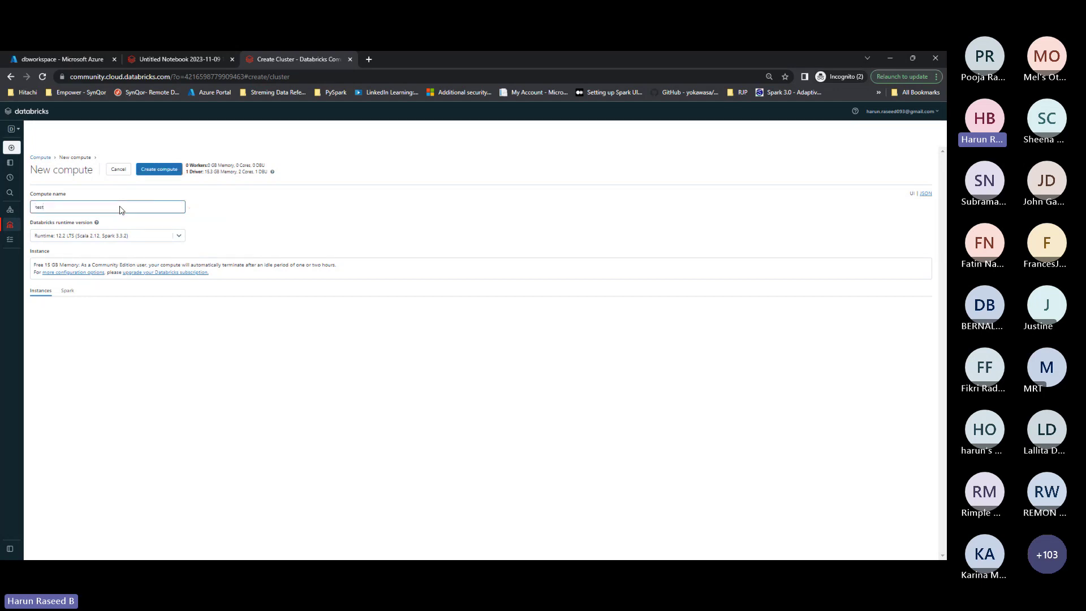
text(cluster)
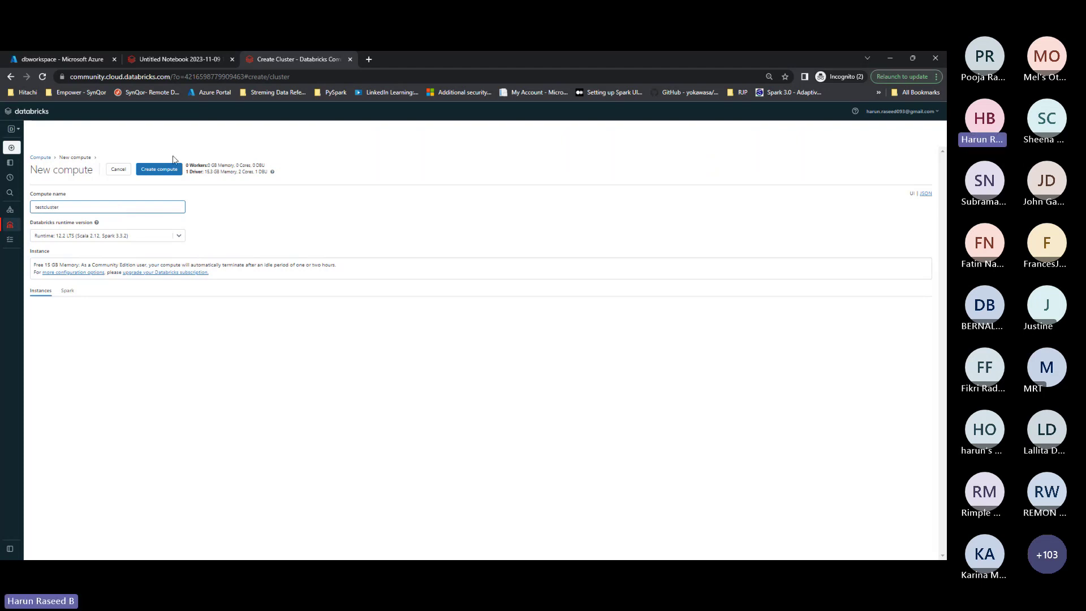
click(160, 175)
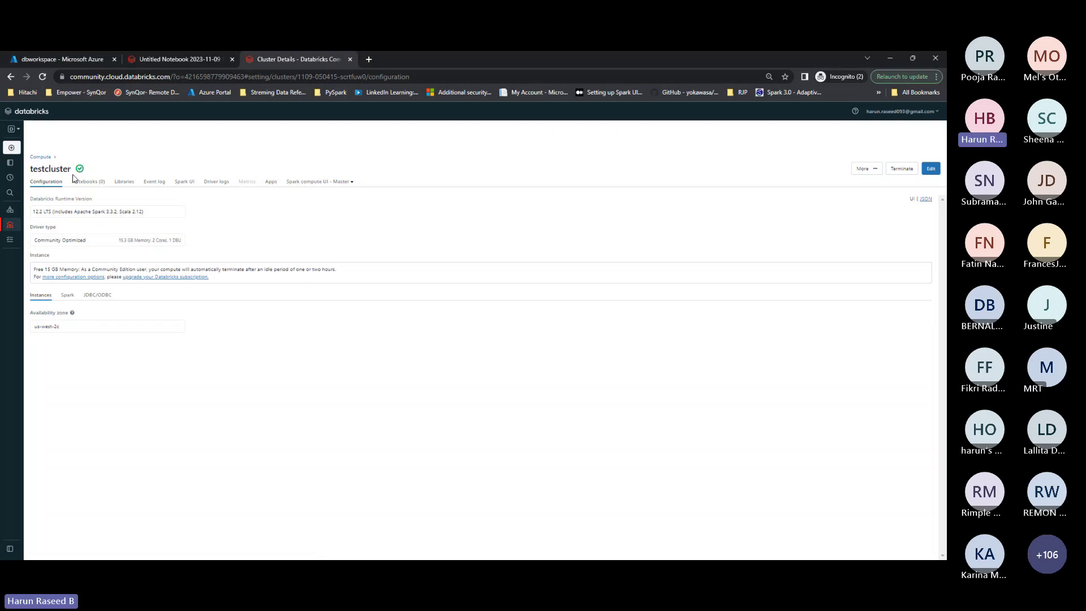
Create a new notebook at the root of the Community Edition workspace
mouse_move(81, 173)
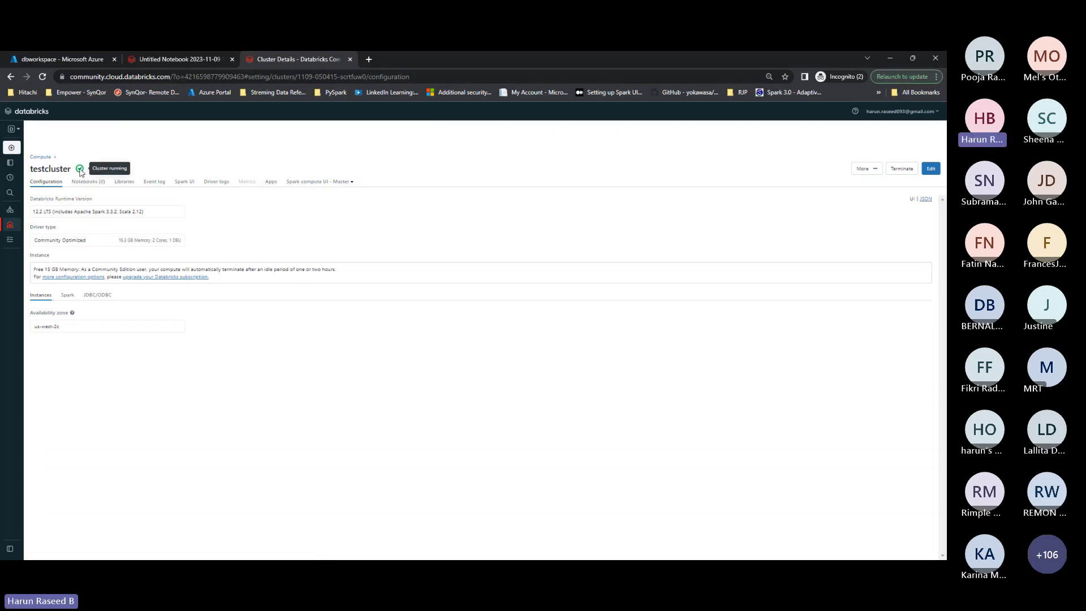
click(17, 164)
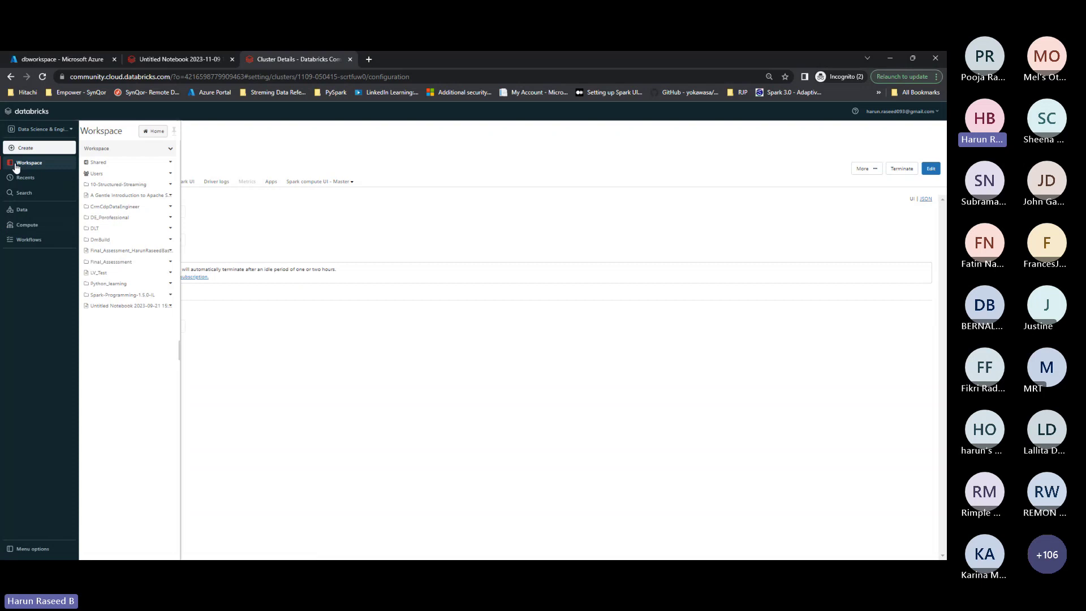
click(173, 149)
mouse_move(201, 162)
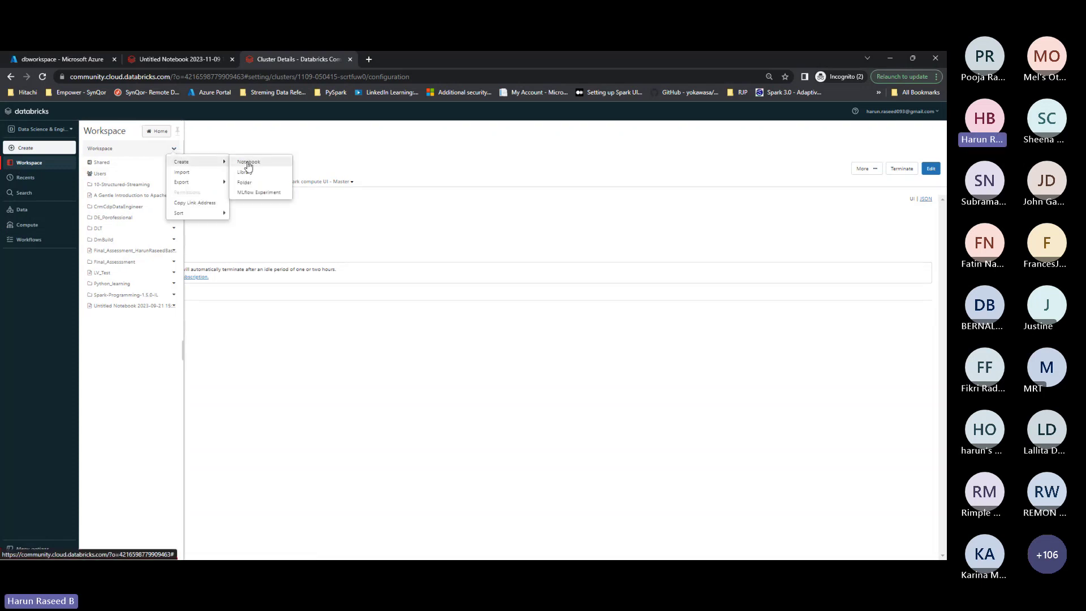
click(248, 163)
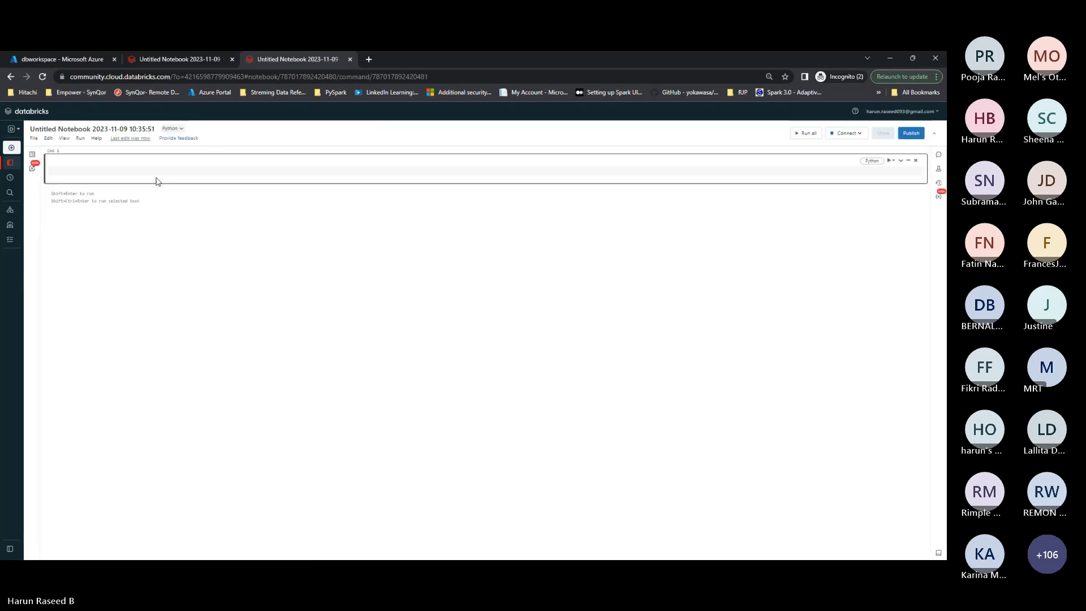
Rename the new notebook as databricks_fundamental
click(121, 129)
text(d)
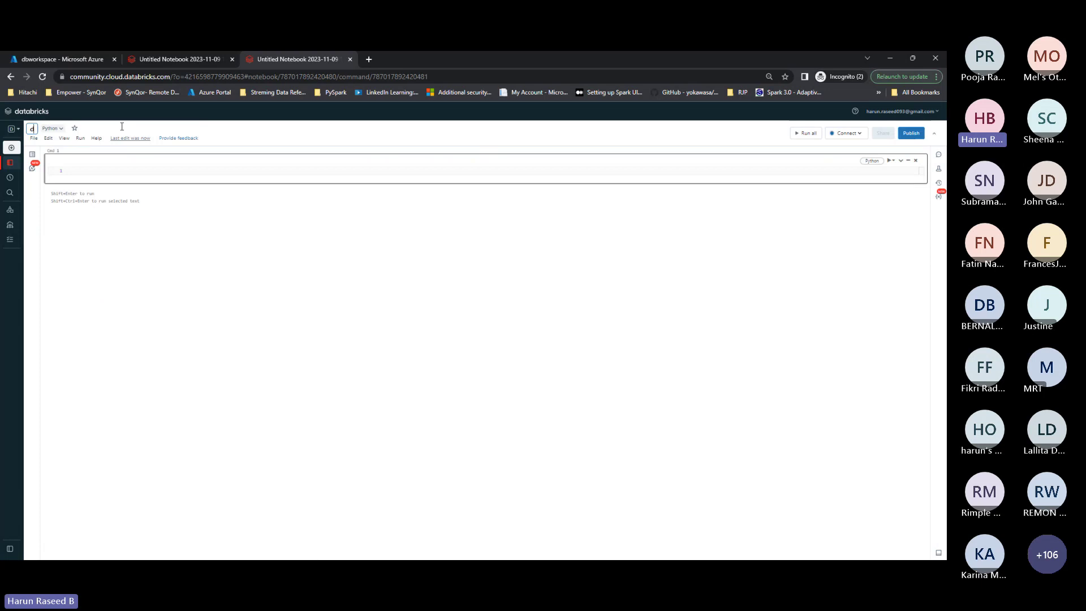
text(atabricks_f)
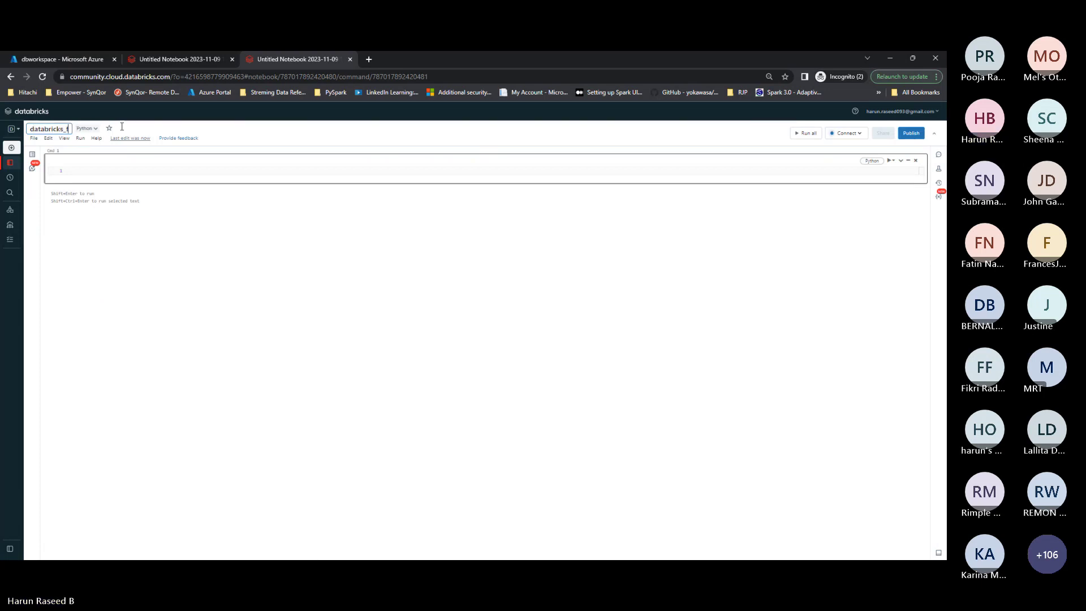
text(undamental)
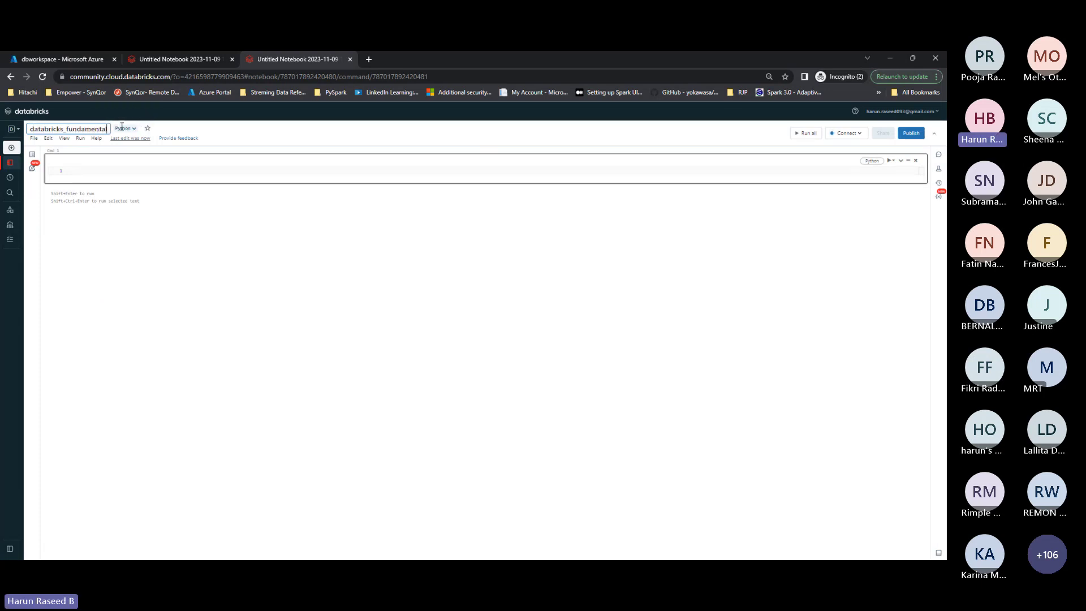
key(Return)
Attach the databricks_fundamental notebook to the testcluster compute and enlarge the page zoom to 90%
click(839, 134)
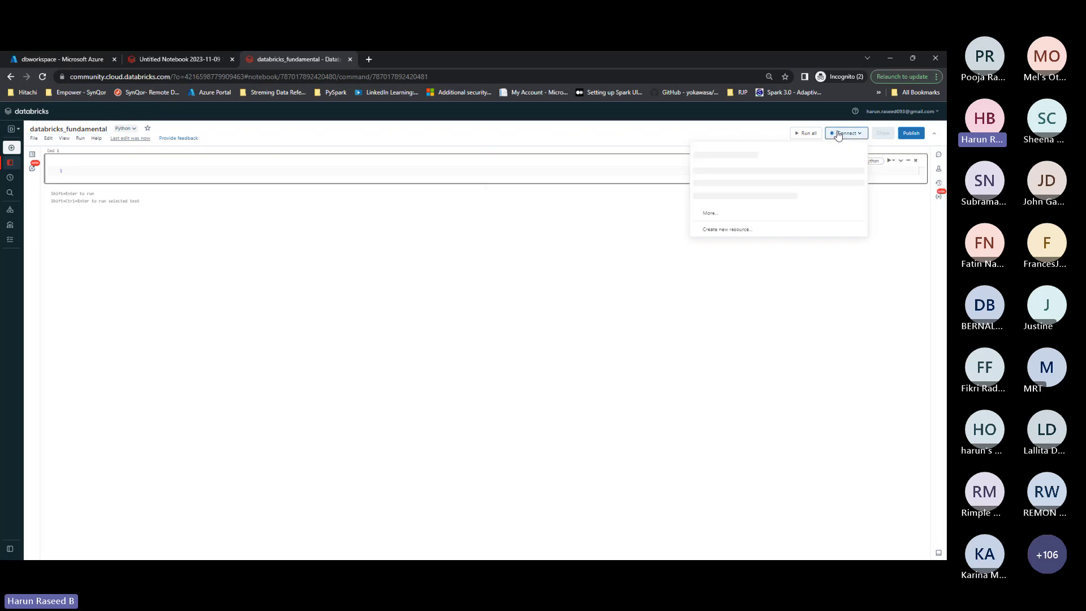
click(639, 319)
key(ctrl+plus)
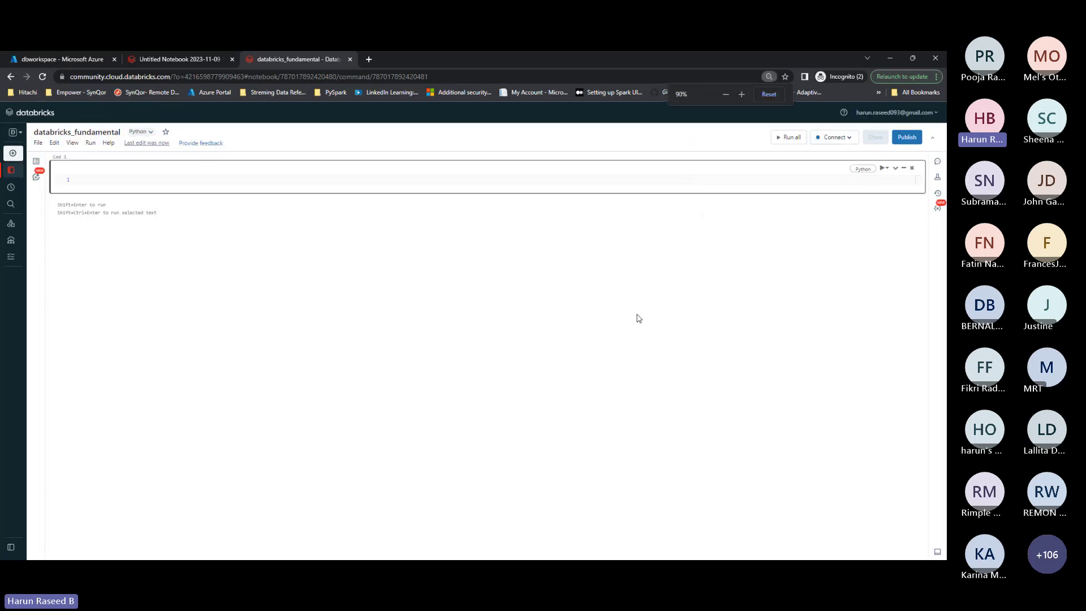
click(840, 139)
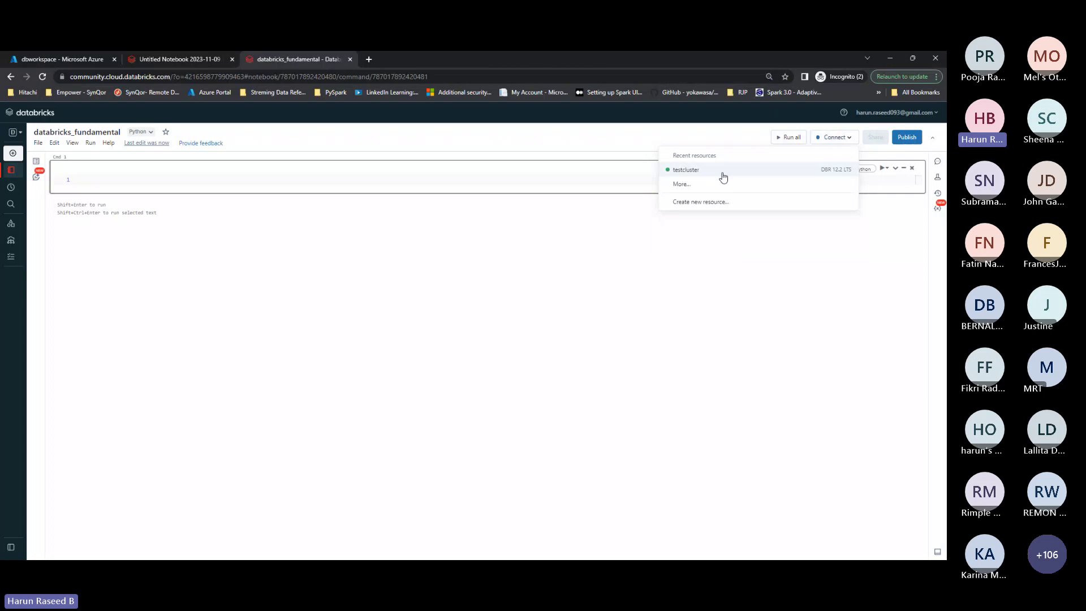
click(722, 177)
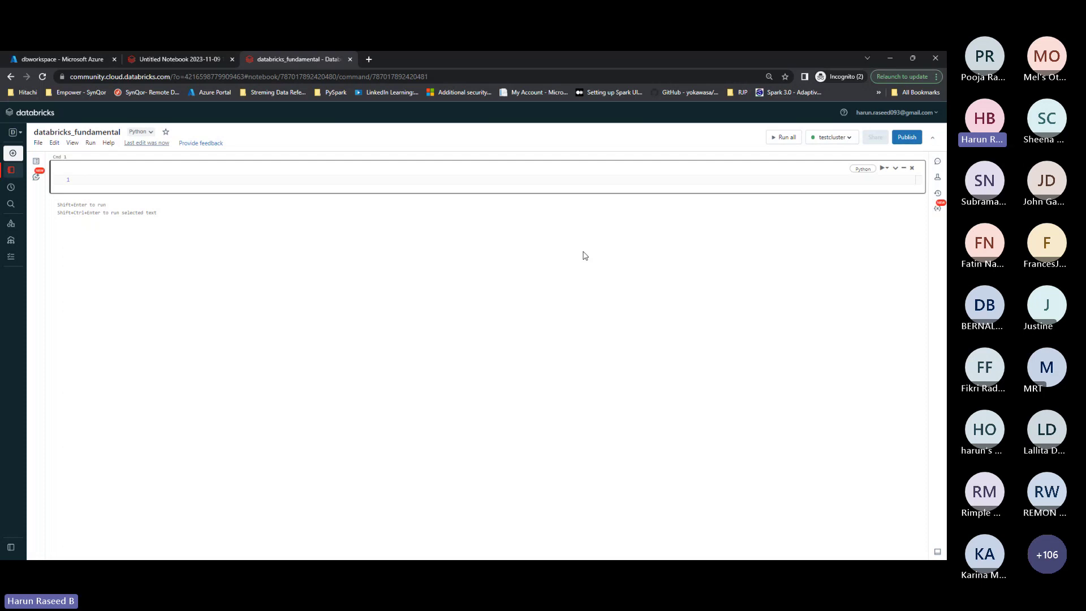
Write print("hello") in the notebook's first cell and run it
click(172, 179)
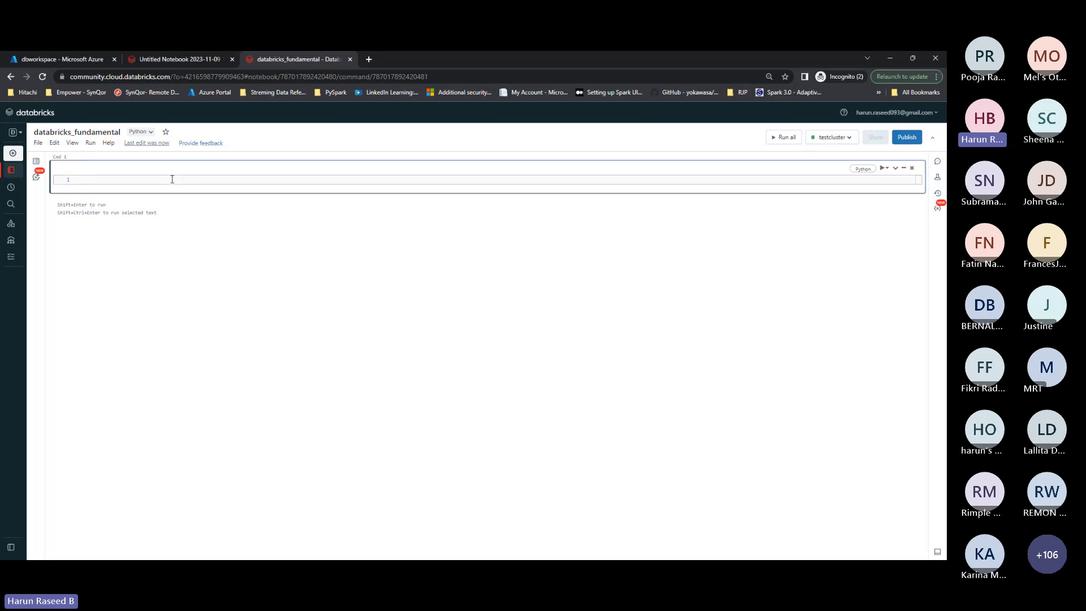
text(print(")
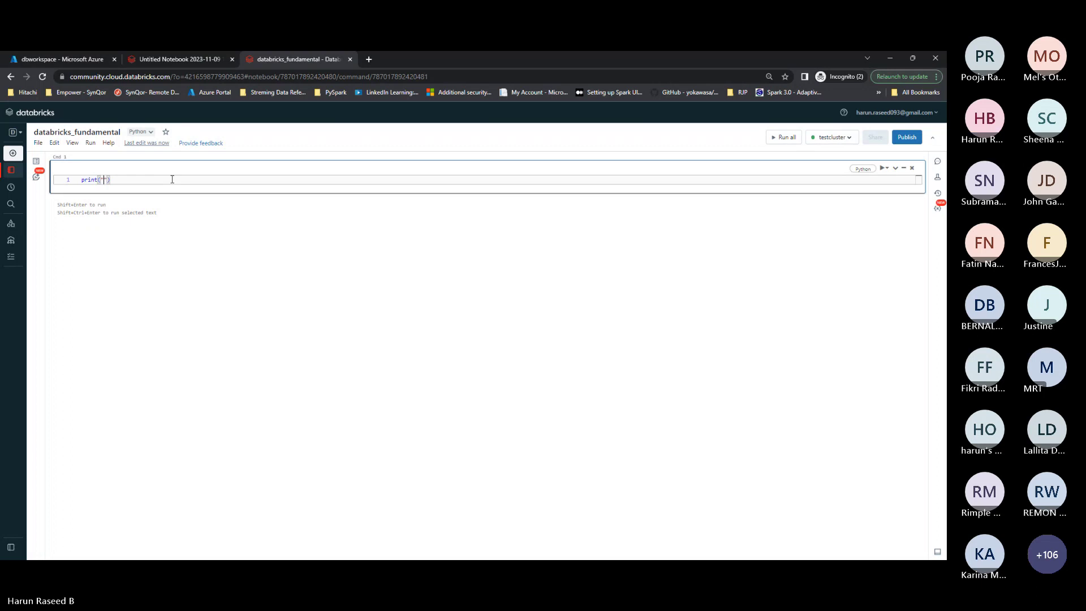
text(hello)
key(shift+Return)
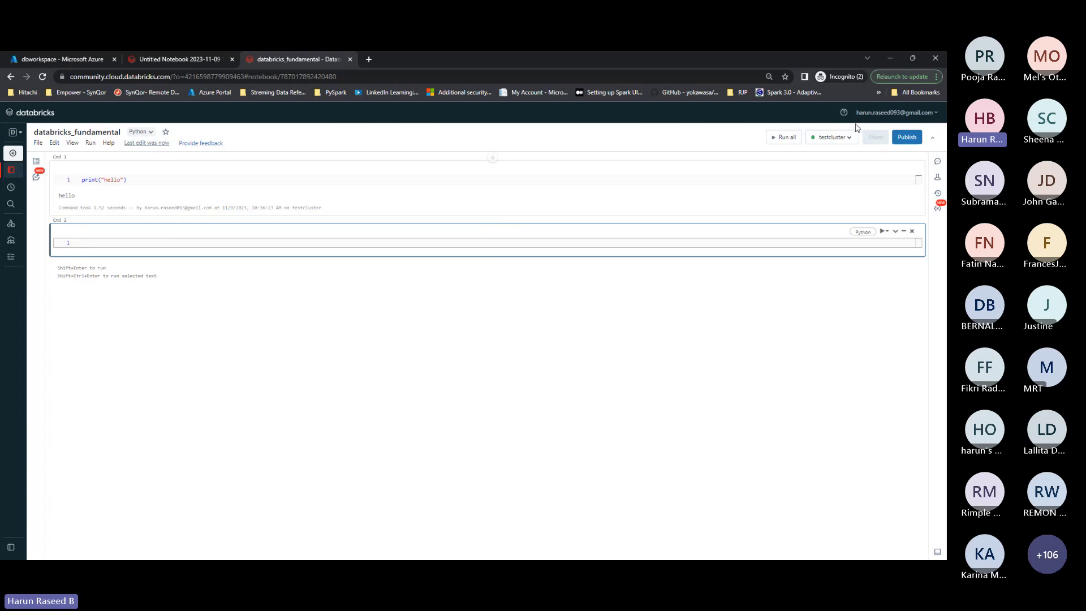
click(832, 137)
click(470, 342)
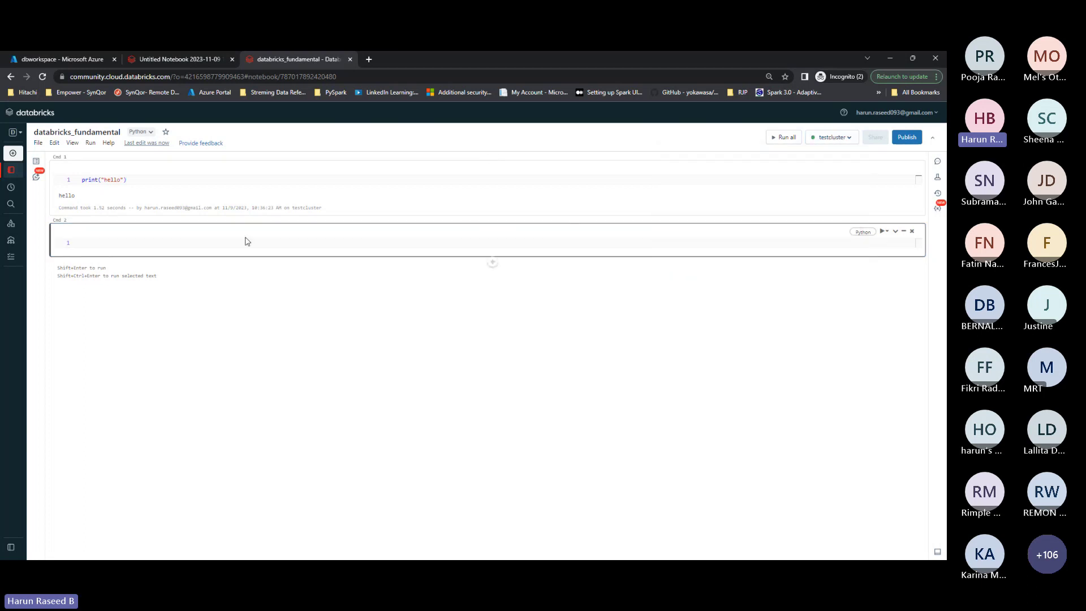
click(204, 245)
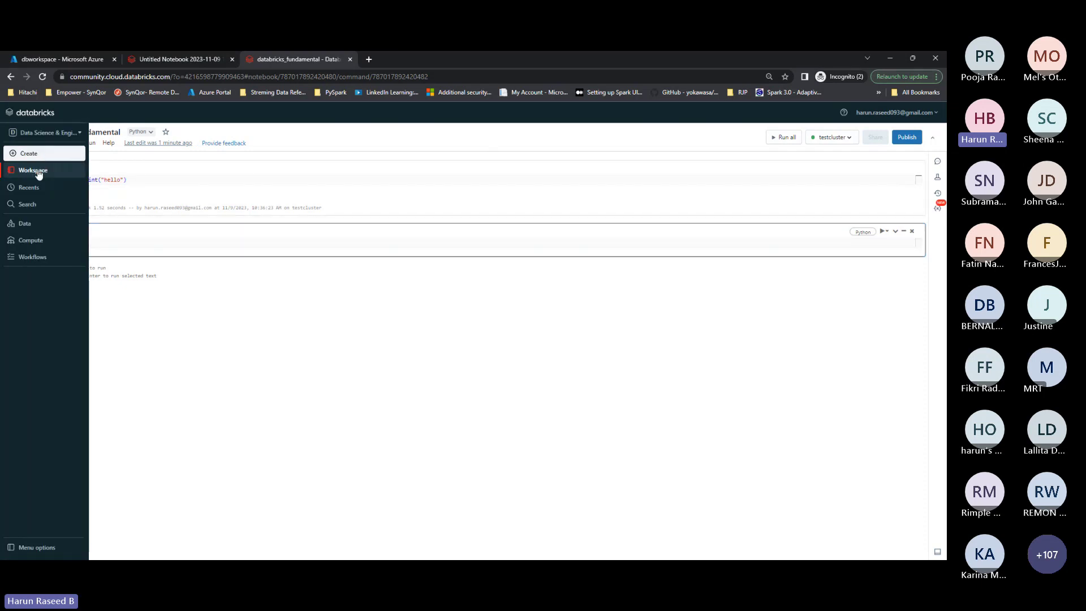
Open the LV_Test notebook from the workspace and look through its Spark code cells and outputs
click(35, 170)
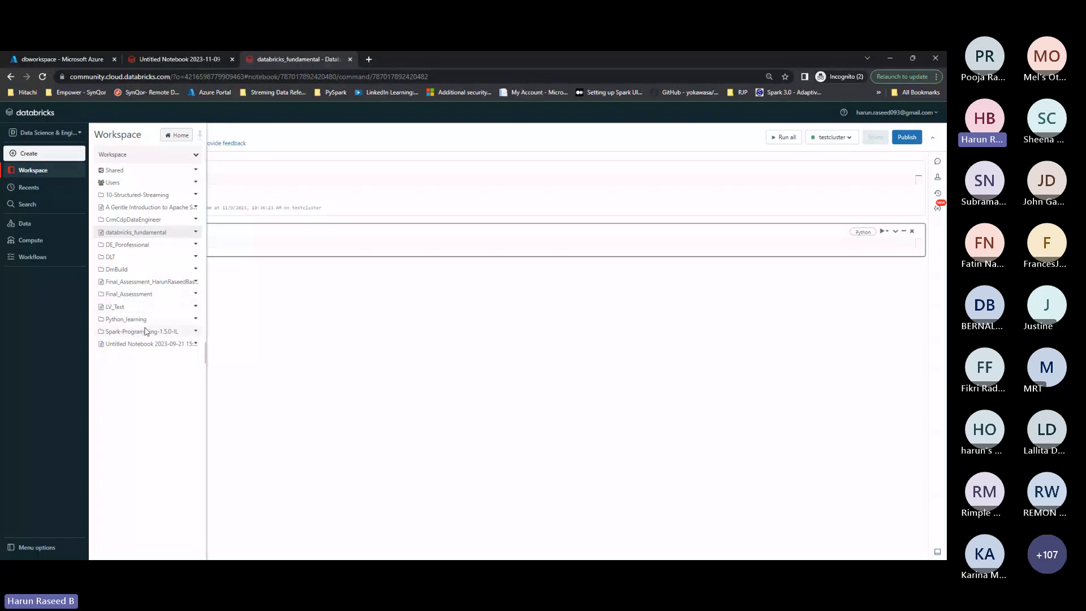
click(157, 306)
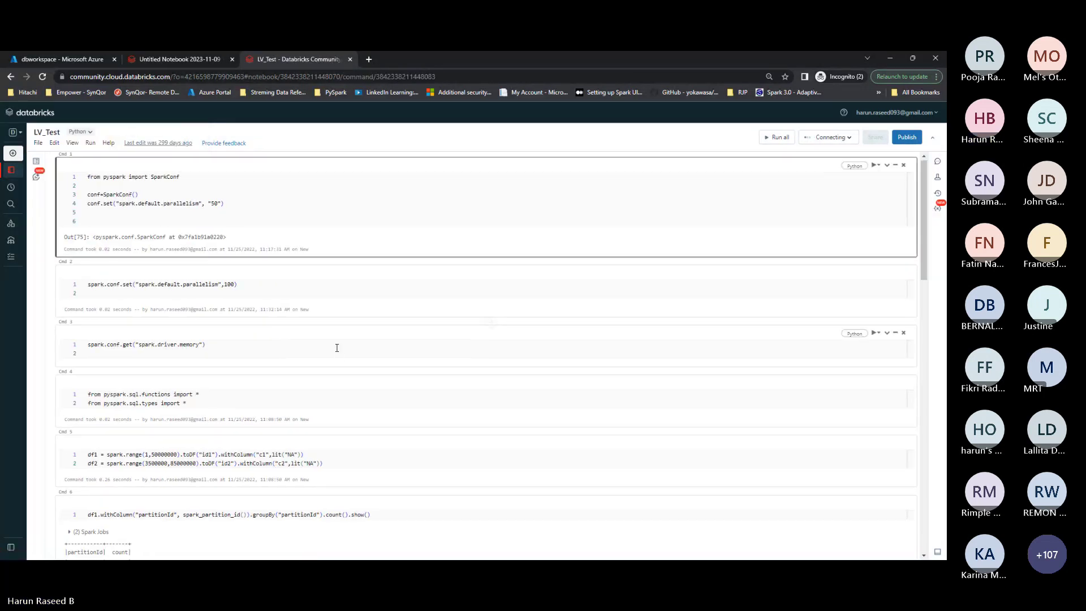
scroll(317, 350, down, 10)
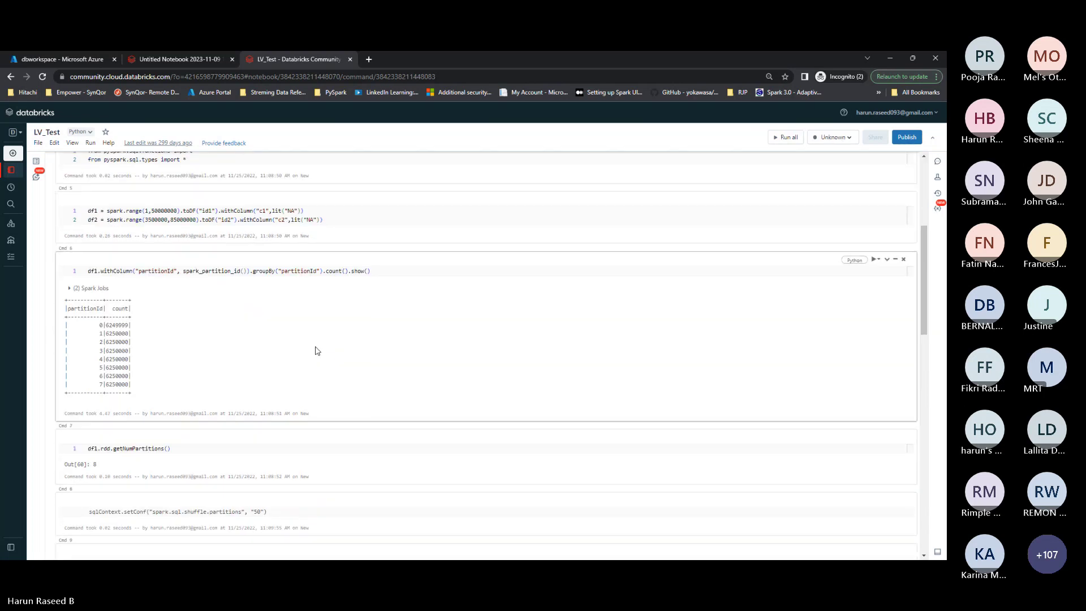
scroll(317, 351, down, 5)
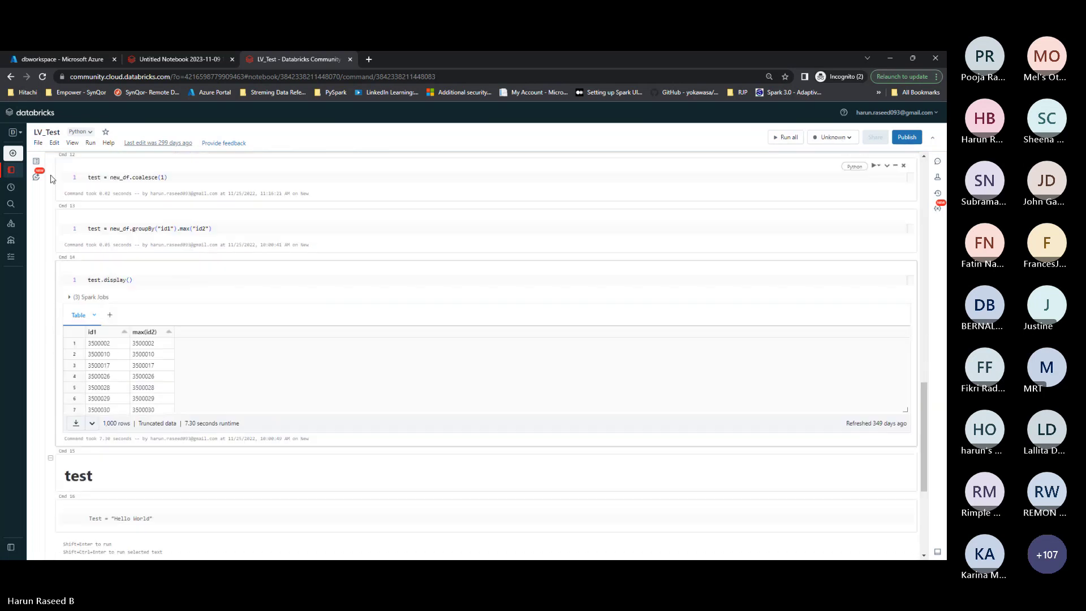
Browse to the CGI folder in the user's home directory and open its first notebook
click(18, 176)
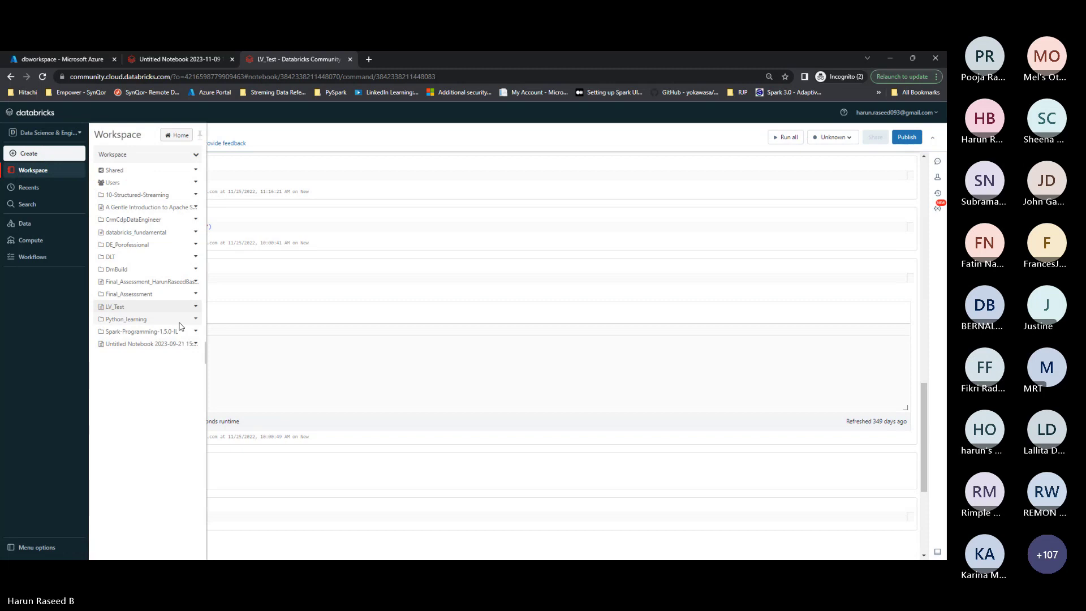
click(125, 184)
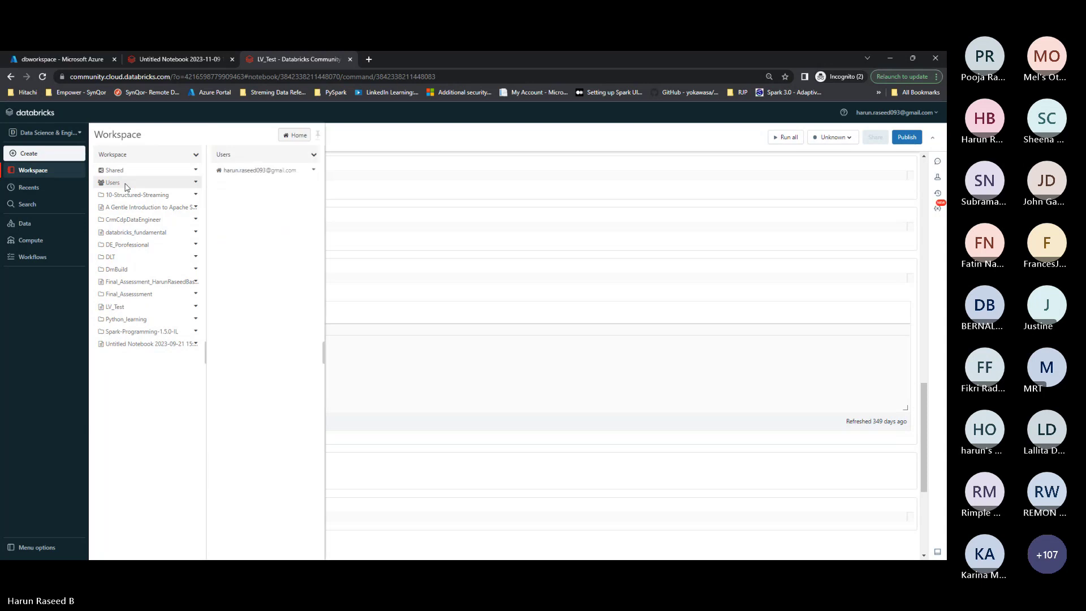
click(279, 171)
click(240, 221)
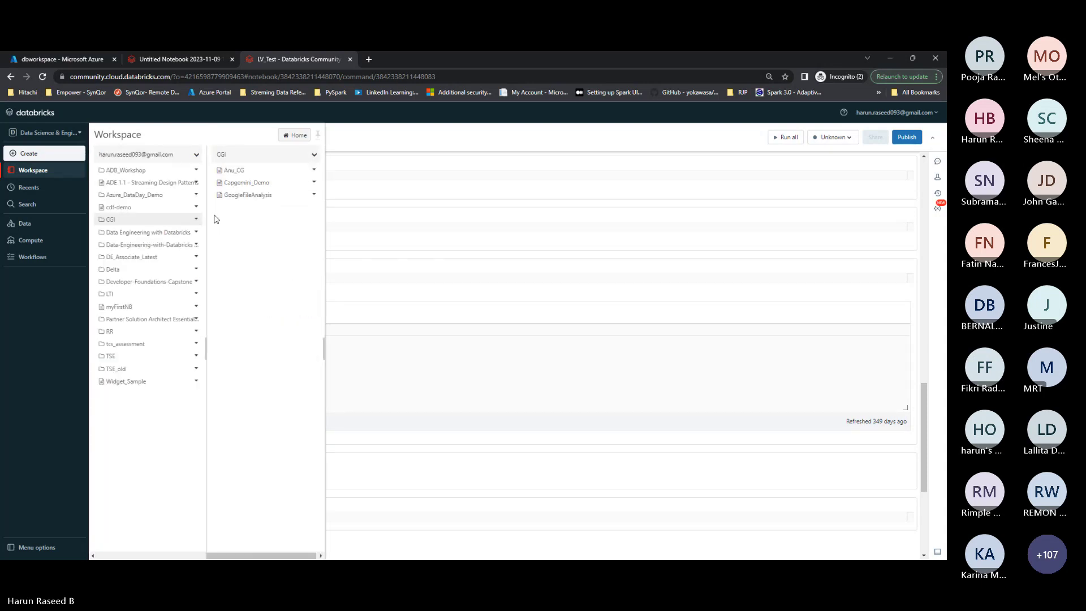
click(243, 171)
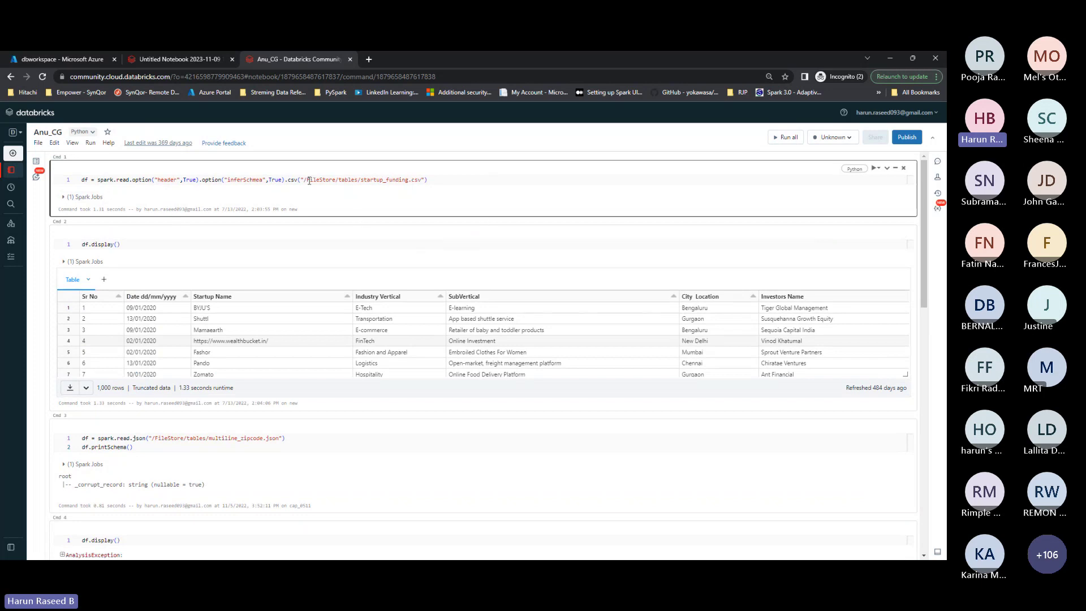
Examine how the notebook reads /FileStore/tables/startup_funding.csv into df and displays it, and skim the remaining cells
drag(304, 180, 423, 181)
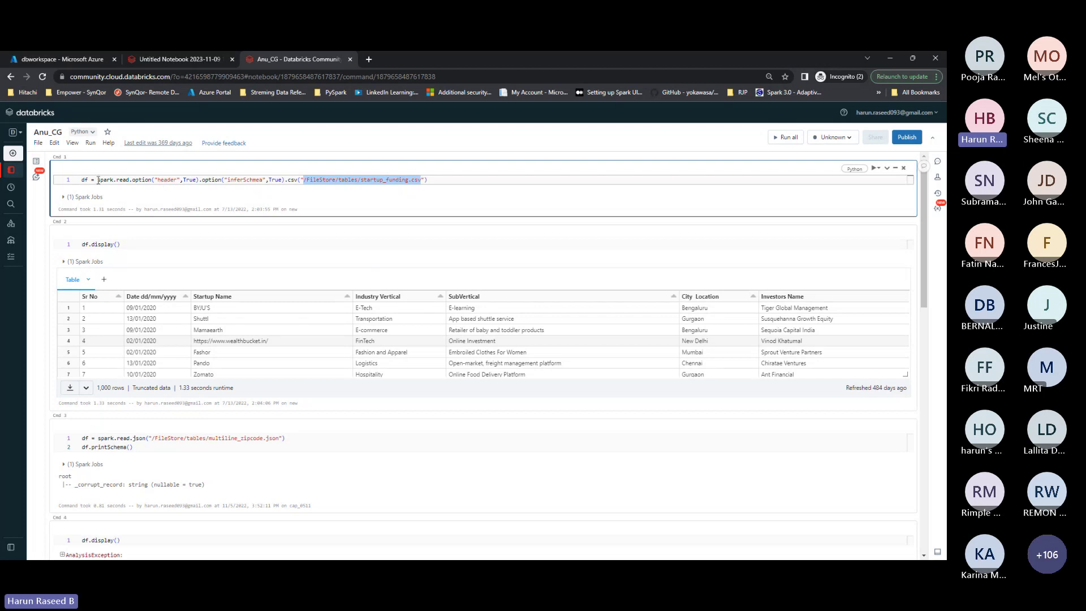
drag(97, 180, 126, 214)
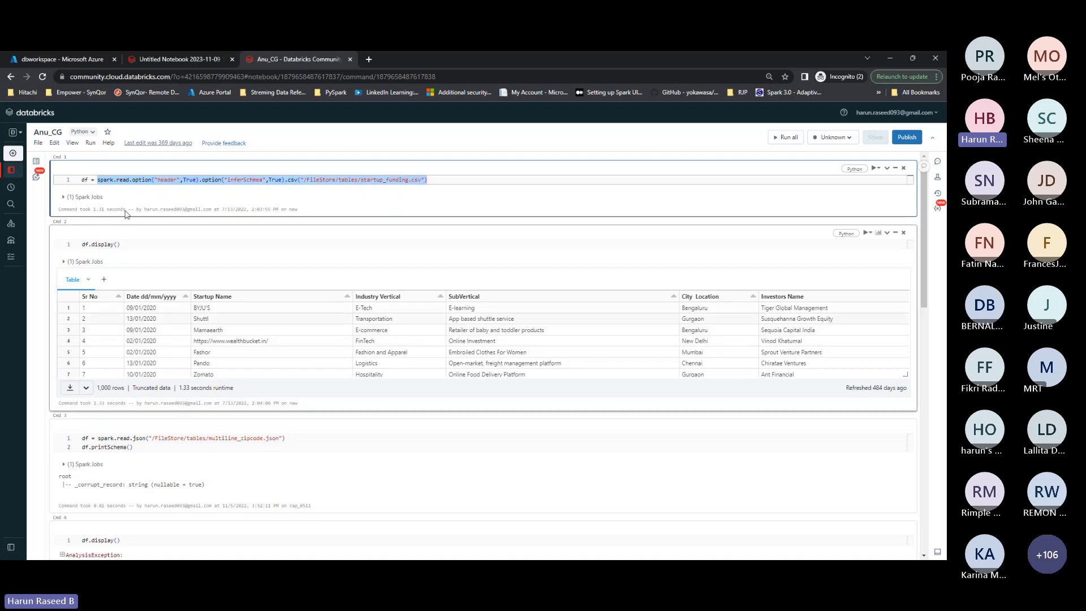
drag(92, 181, 79, 187)
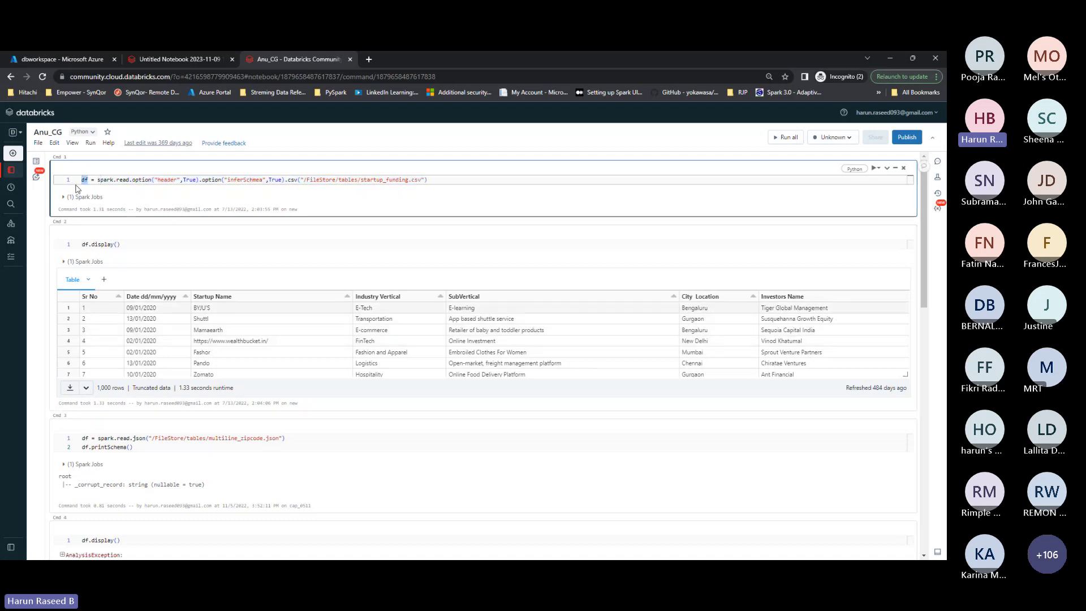
triple_click(128, 245)
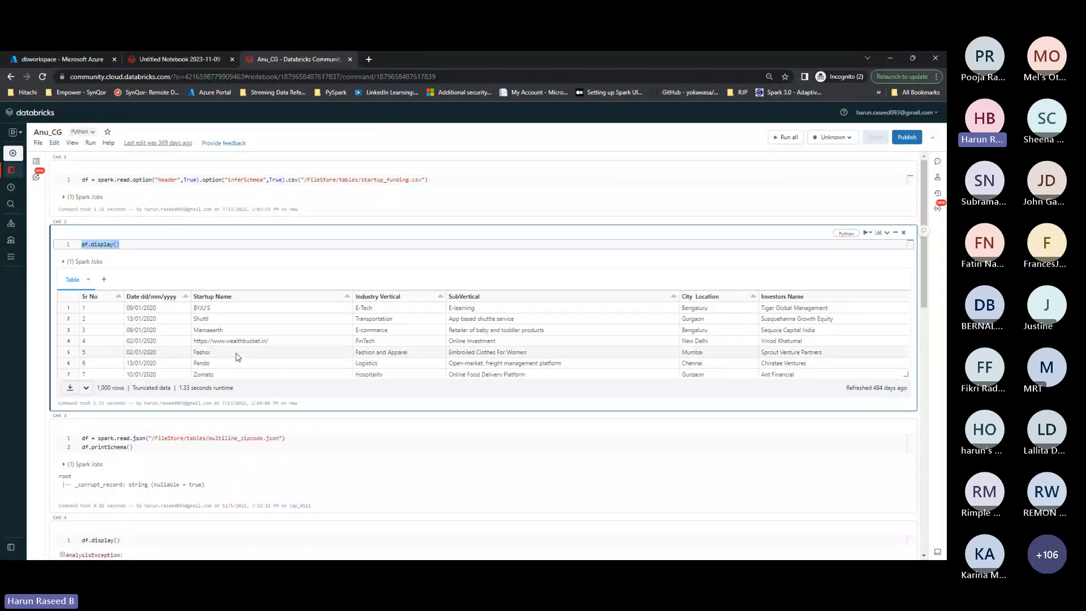
scroll(236, 357, down, 15)
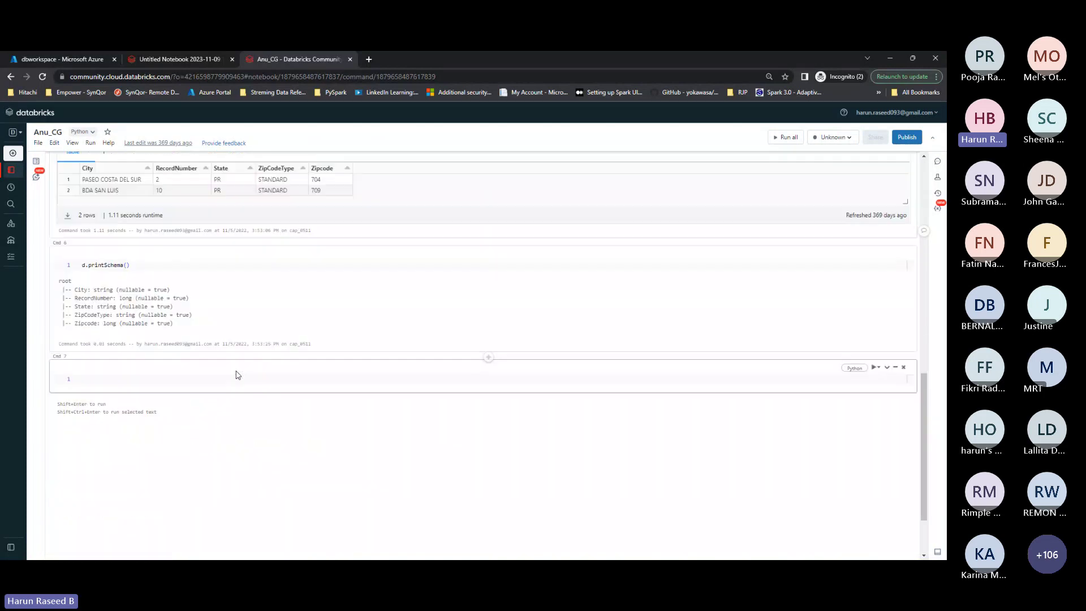
scroll(238, 375, up, 15)
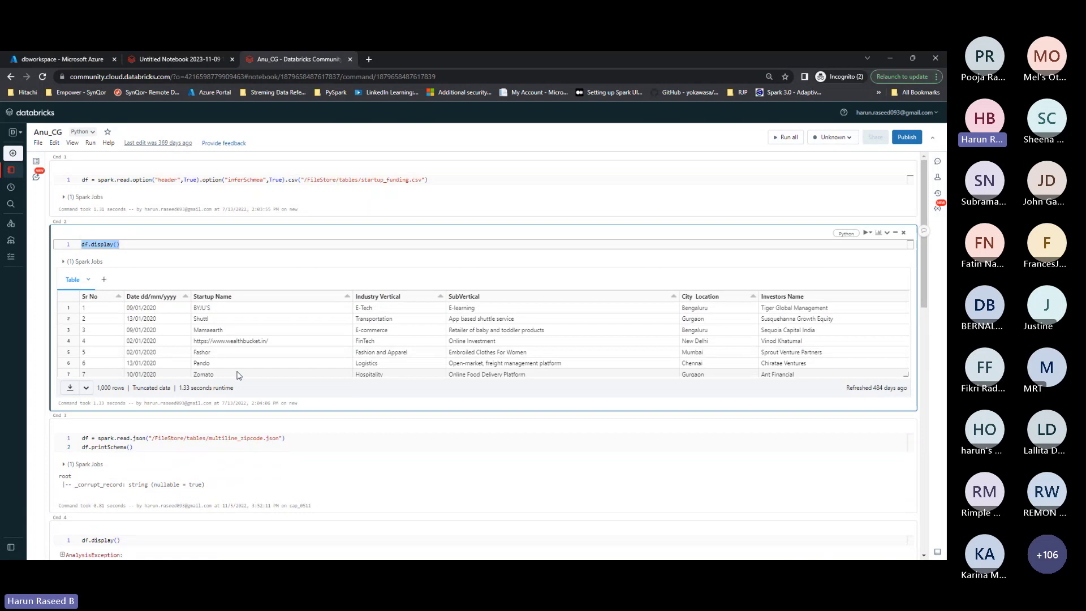
Open the Capgemini_Demo notebook from the CGI folder and review its schema definition and zip_Df column transformation cells
click(32, 170)
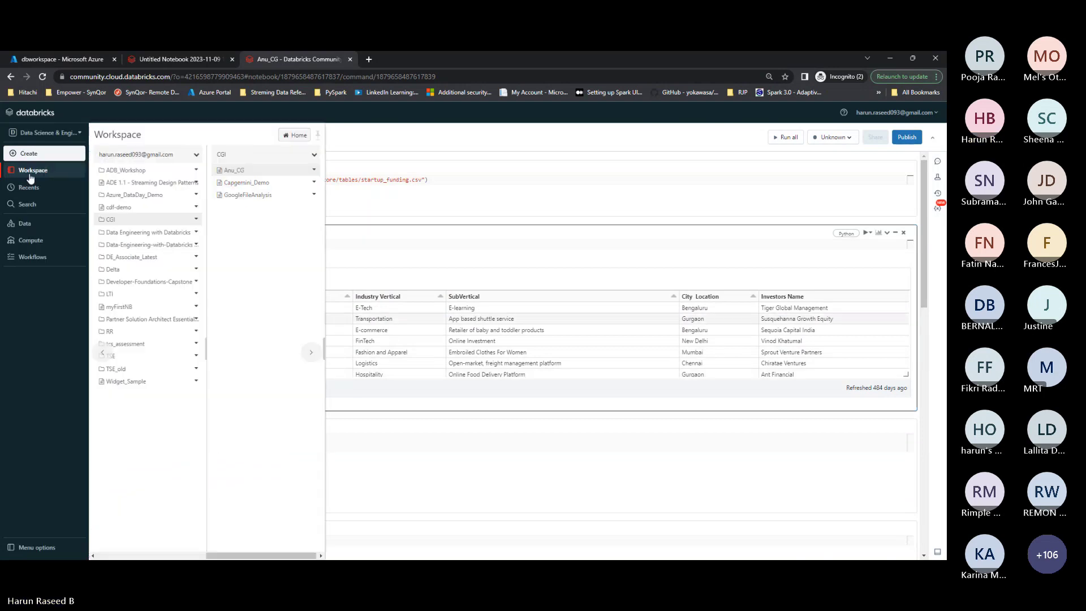
click(247, 182)
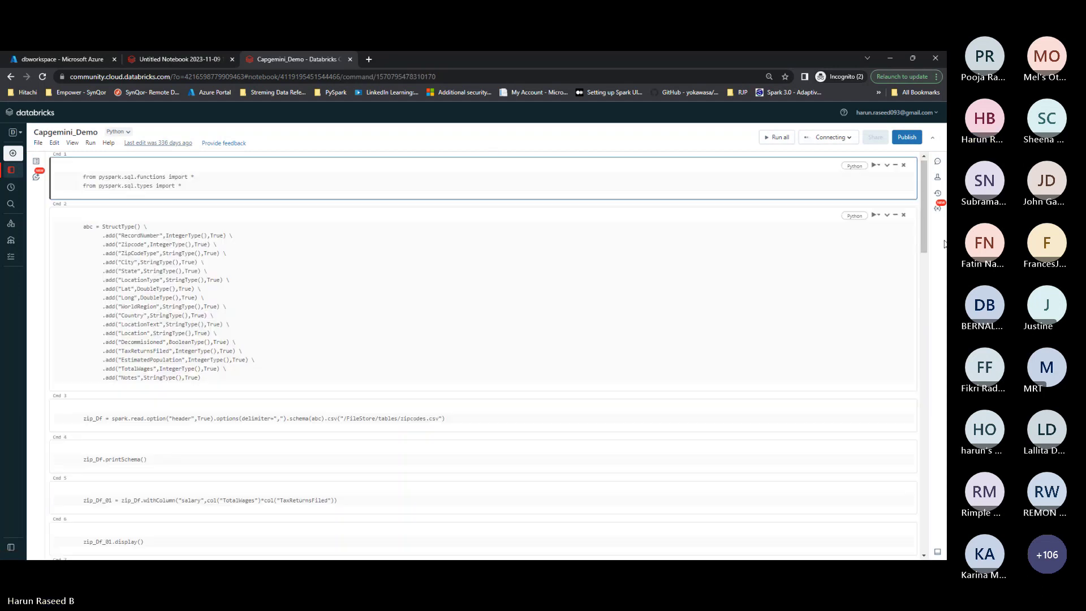
scroll(922, 182, down, 8)
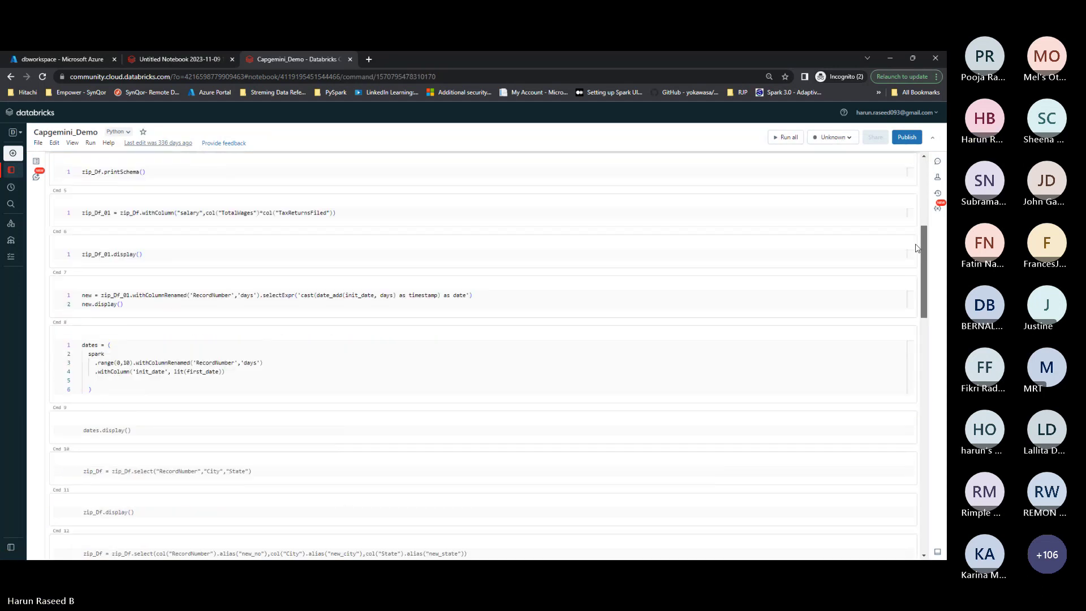
scroll(832, 271, up, 4)
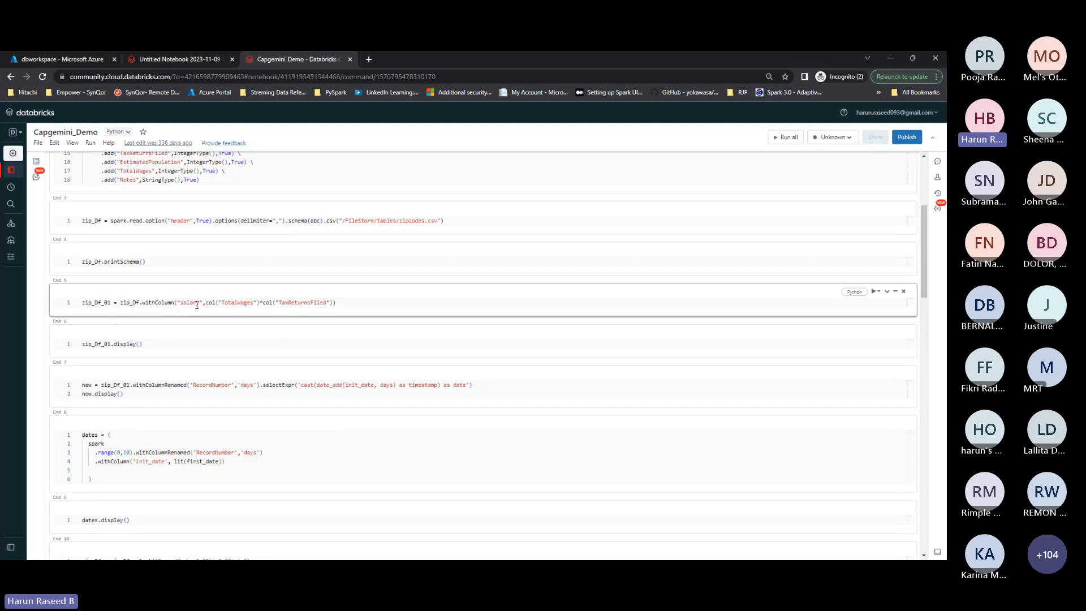
scroll(207, 390, down, 3)
scroll(207, 392, down, 5)
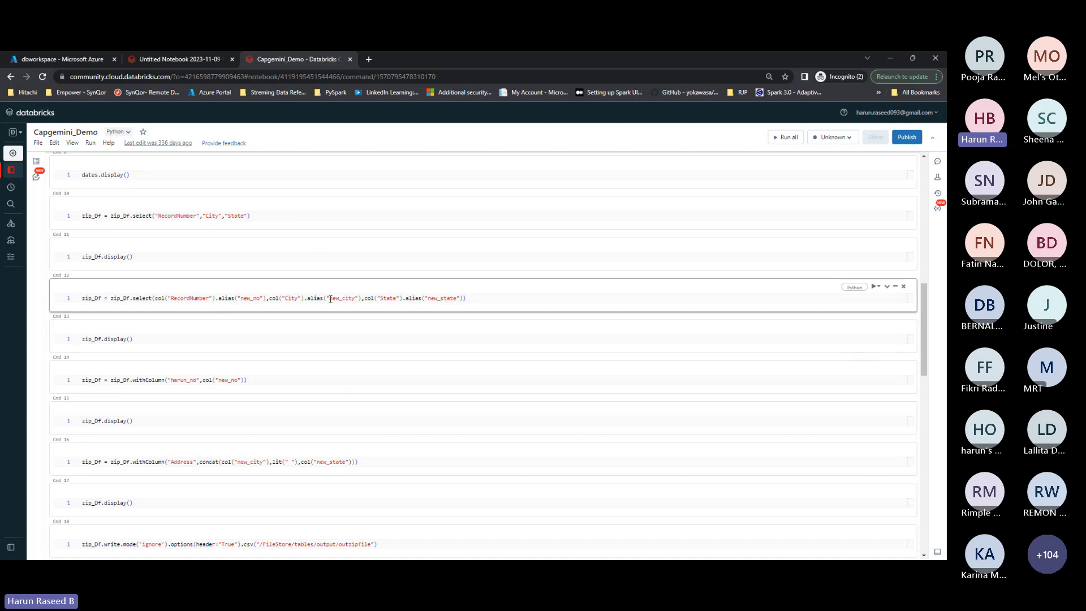
Review the remaining Capgemini_Demo cells, including the CSV write to /FileStore/tables/output/outzipfile and the sort and duplicate-removal code
scroll(345, 297, down, 4)
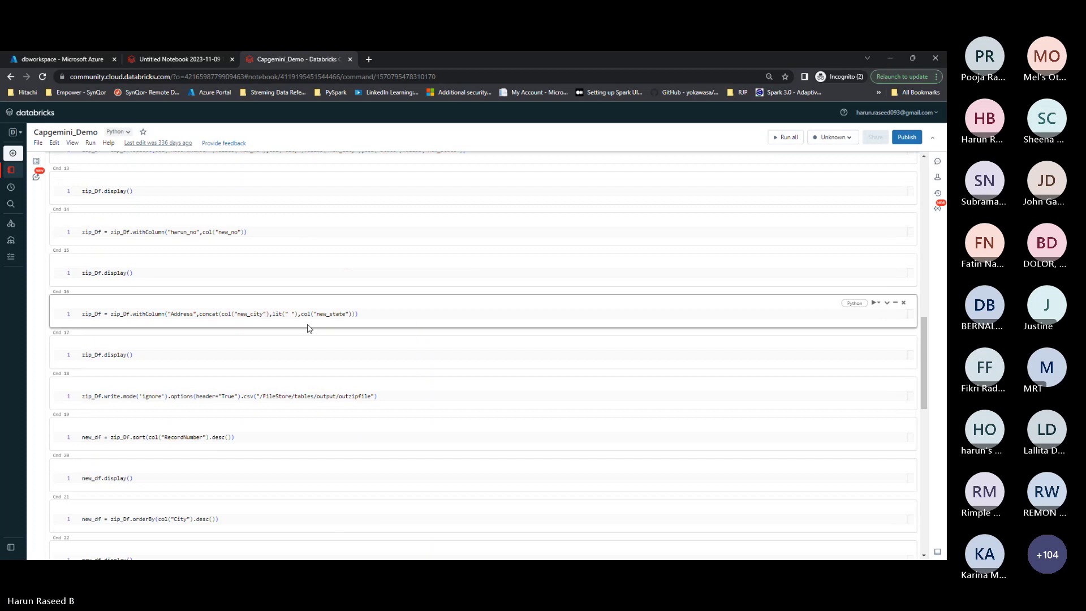
triple_click(209, 397)
click(390, 397)
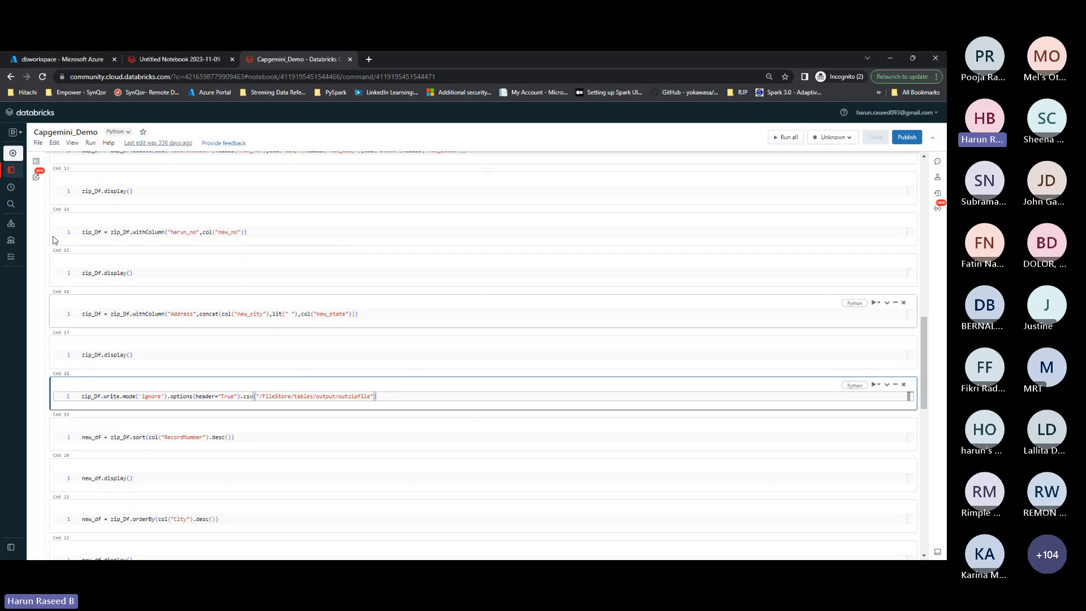
scroll(189, 379, down, 3)
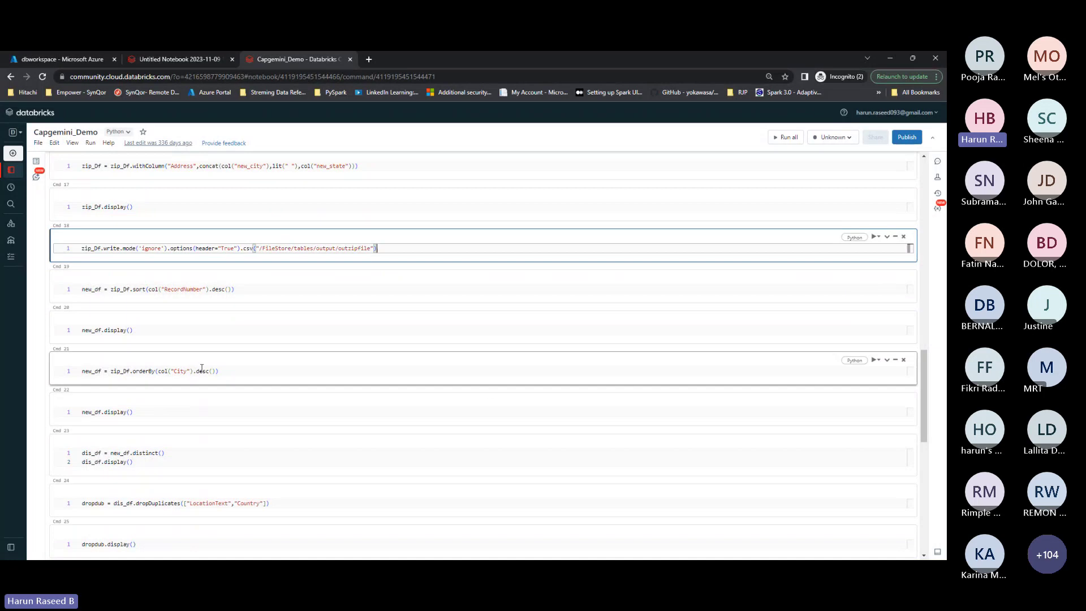
scroll(204, 369, up, 7)
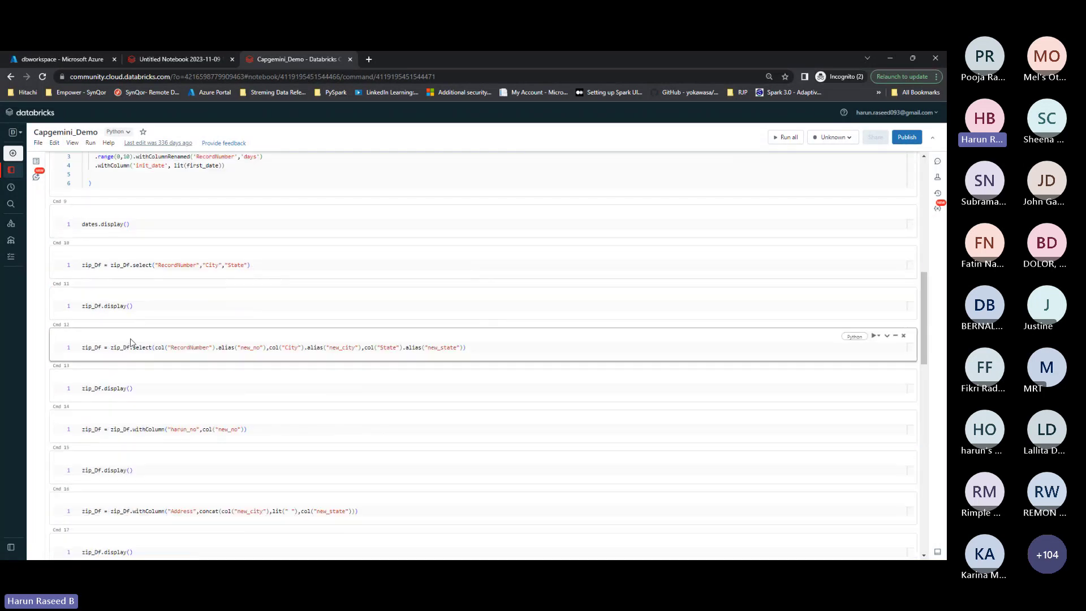
Leave the Capgemini_Demo notebook and open the Workflows page in Databricks Community Edition
click(148, 60)
click(294, 59)
mouse_move(11, 224)
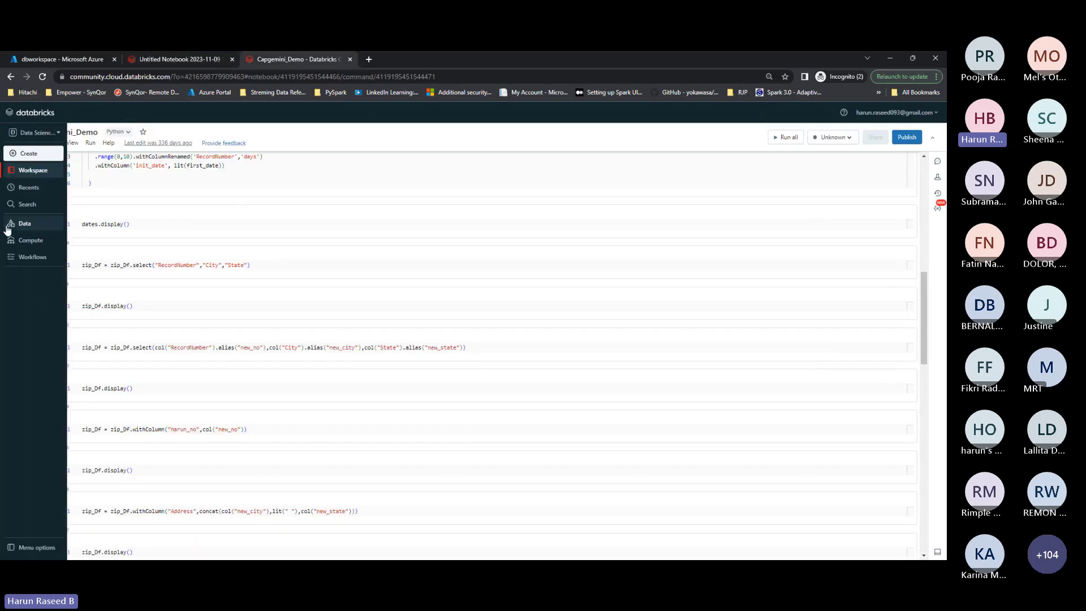
click(39, 256)
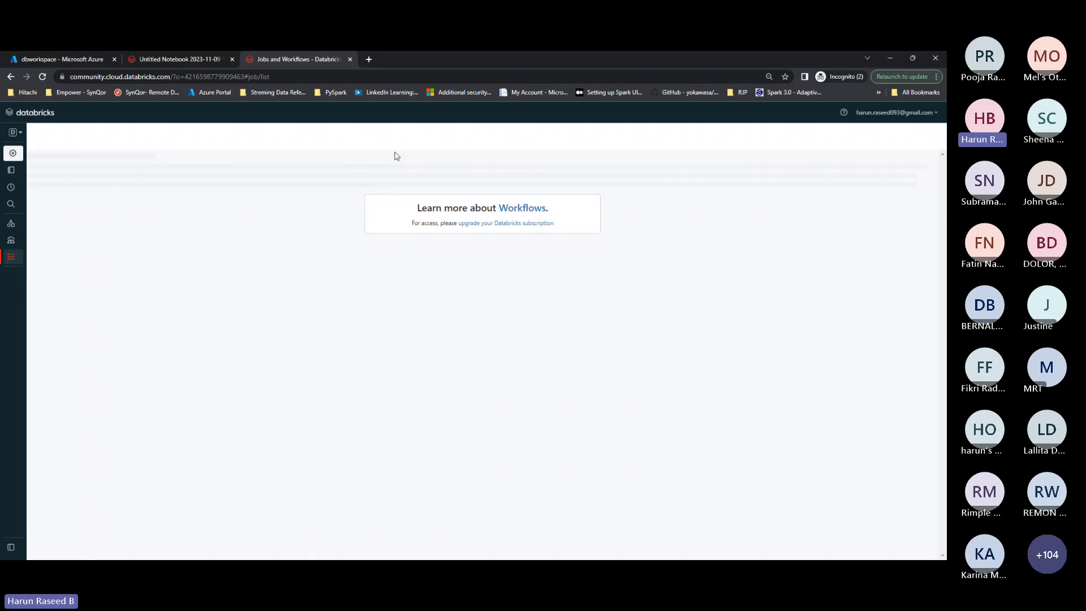
Switch to the Azure Databricks workspace and open its Workflows page
click(184, 58)
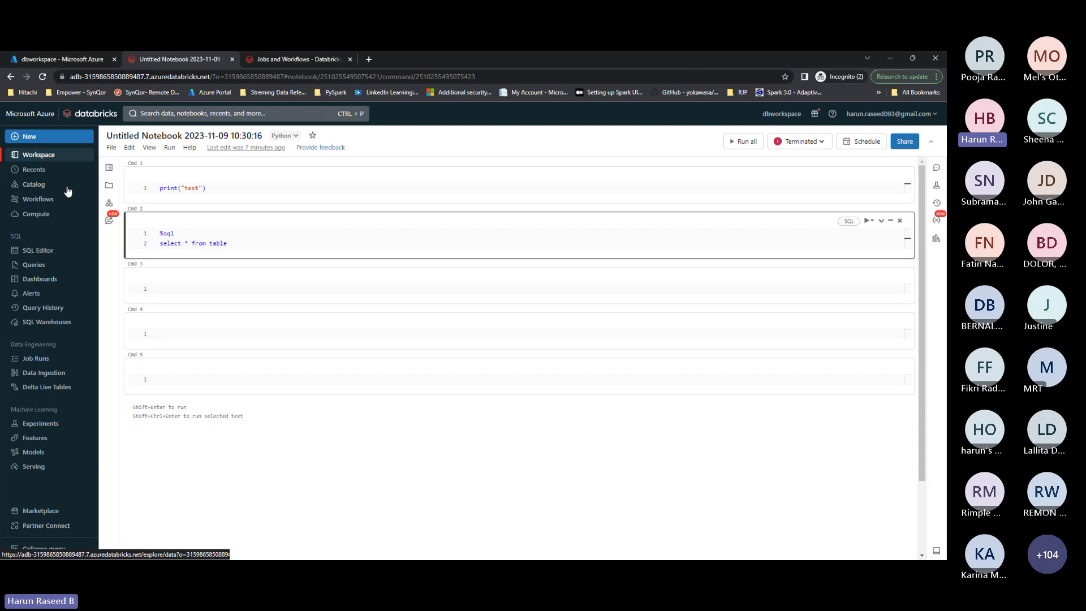
click(46, 204)
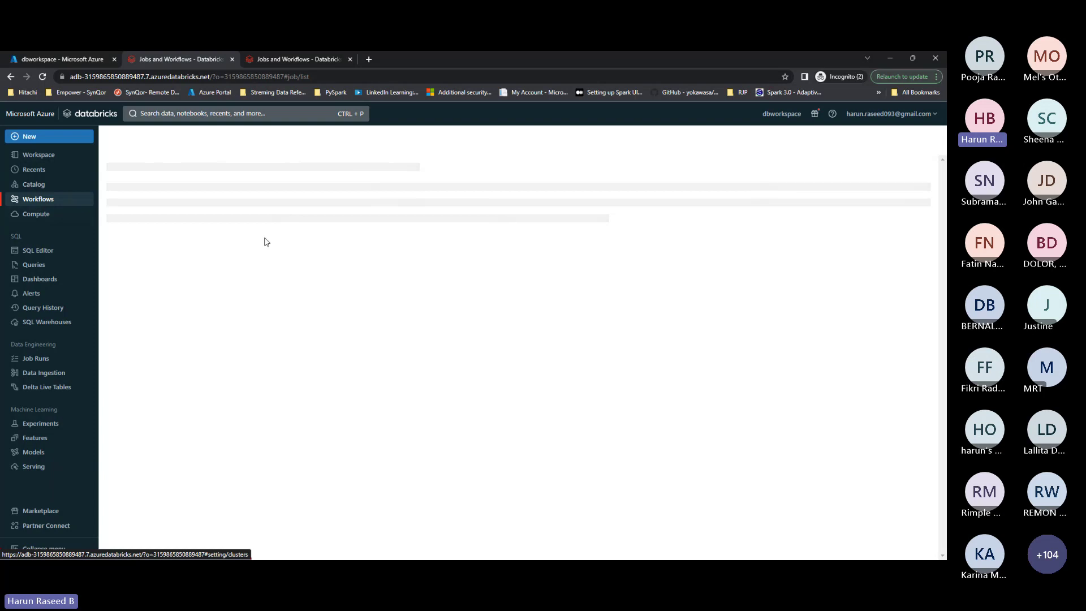
click(55, 205)
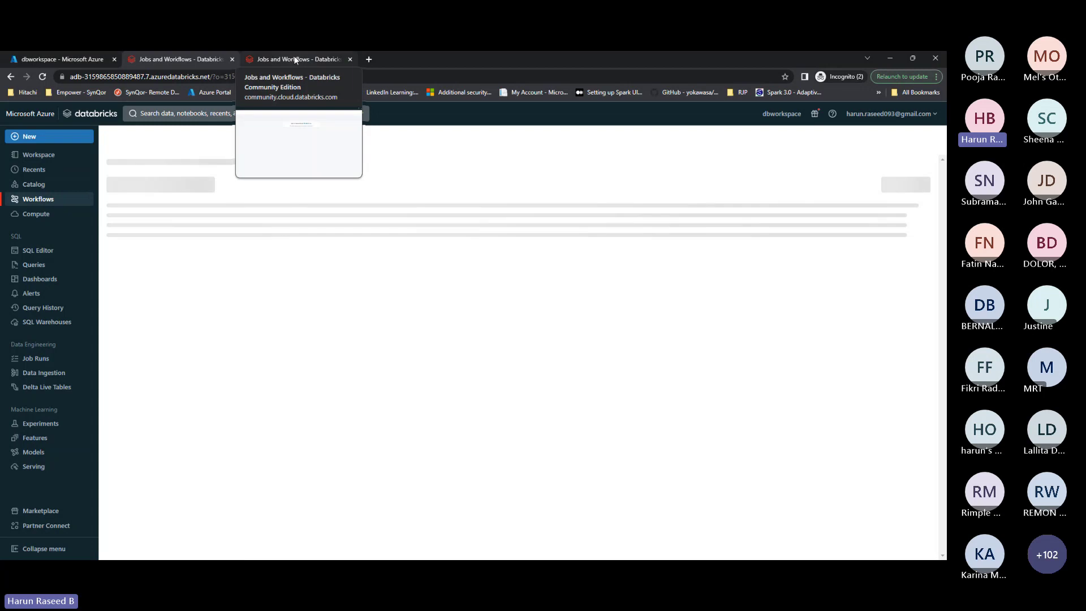
click(43, 201)
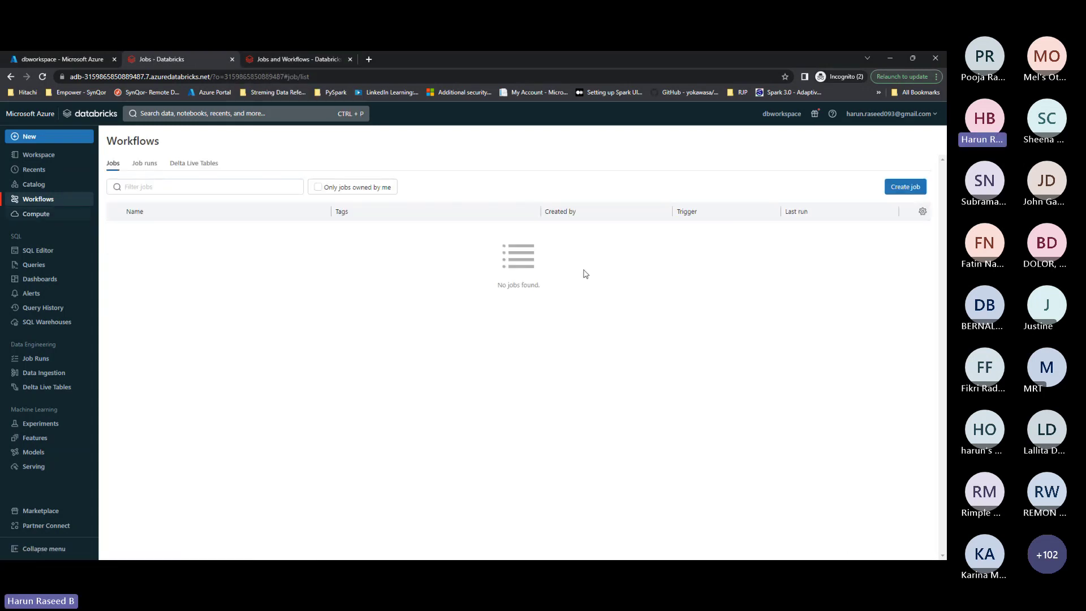
click(898, 188)
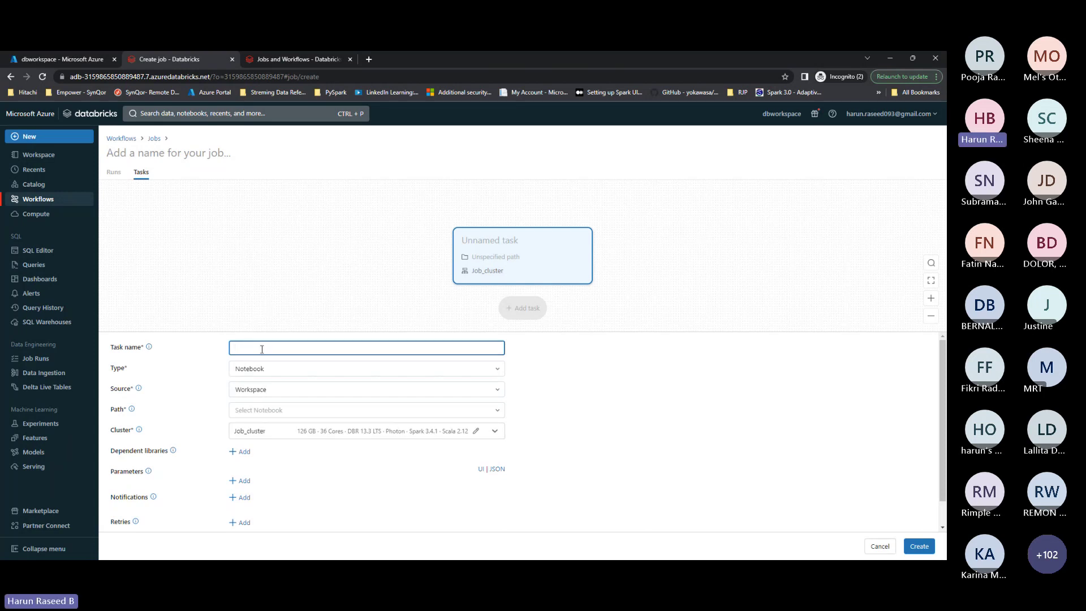
text(tst)
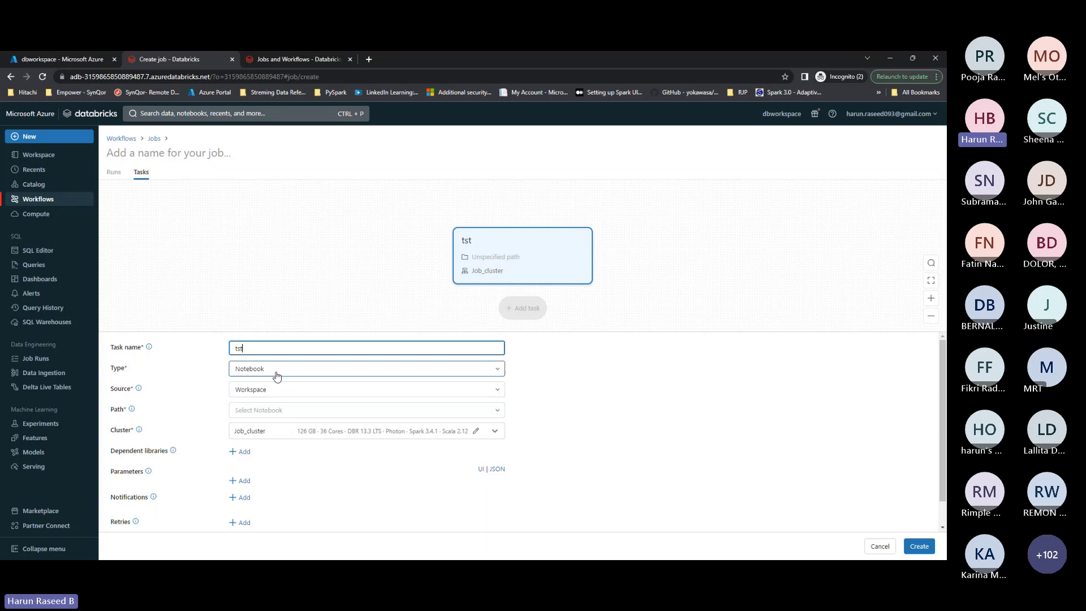
click(271, 408)
click(295, 271)
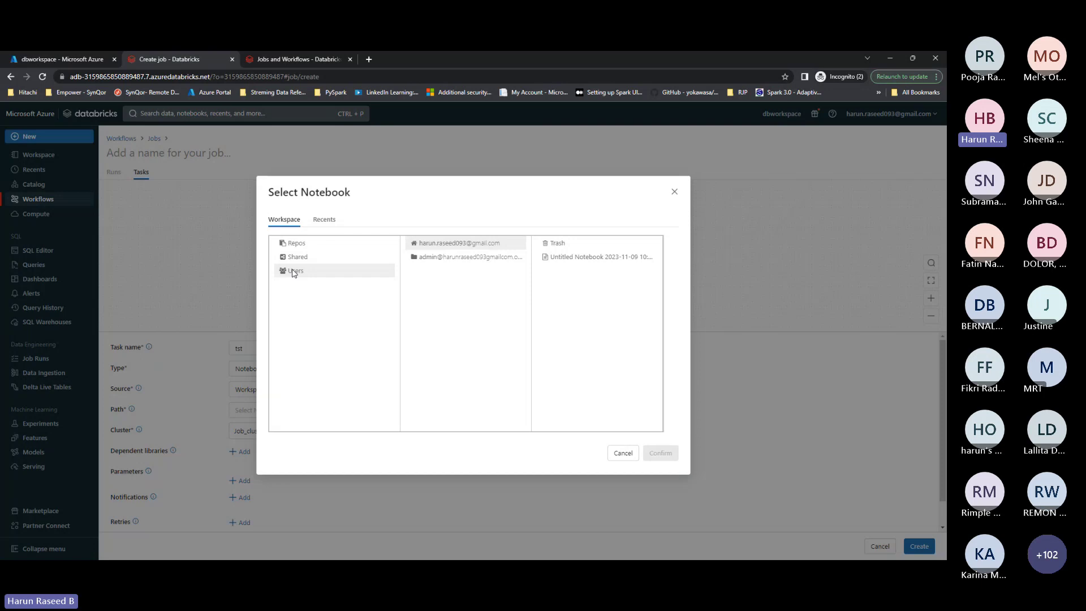
click(601, 257)
click(661, 452)
scroll(315, 452, down, 1)
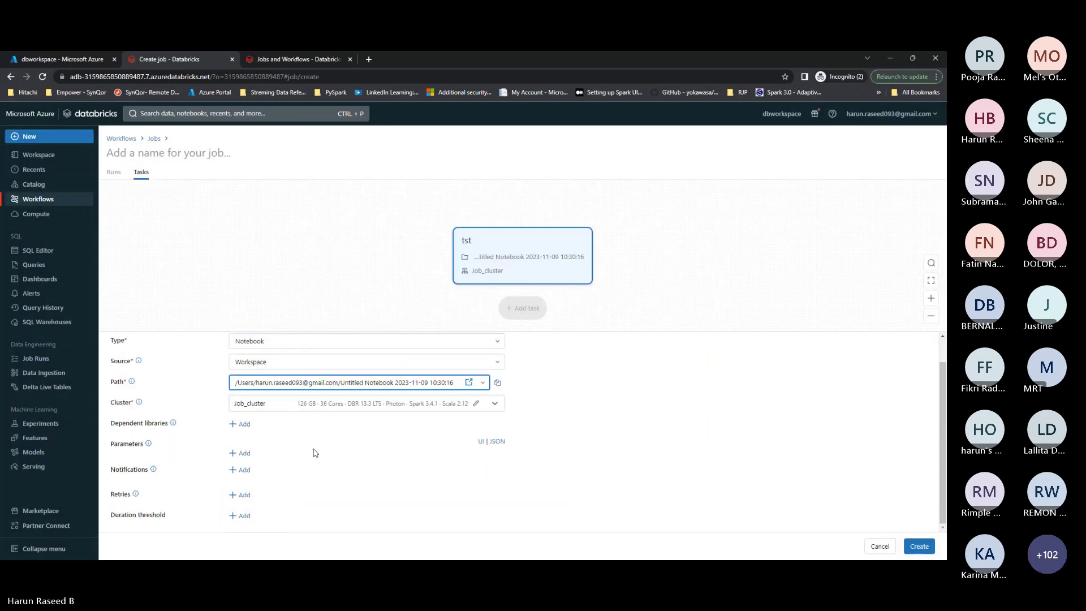
Create the job under the name tst and dismiss the creation notification
click(917, 546)
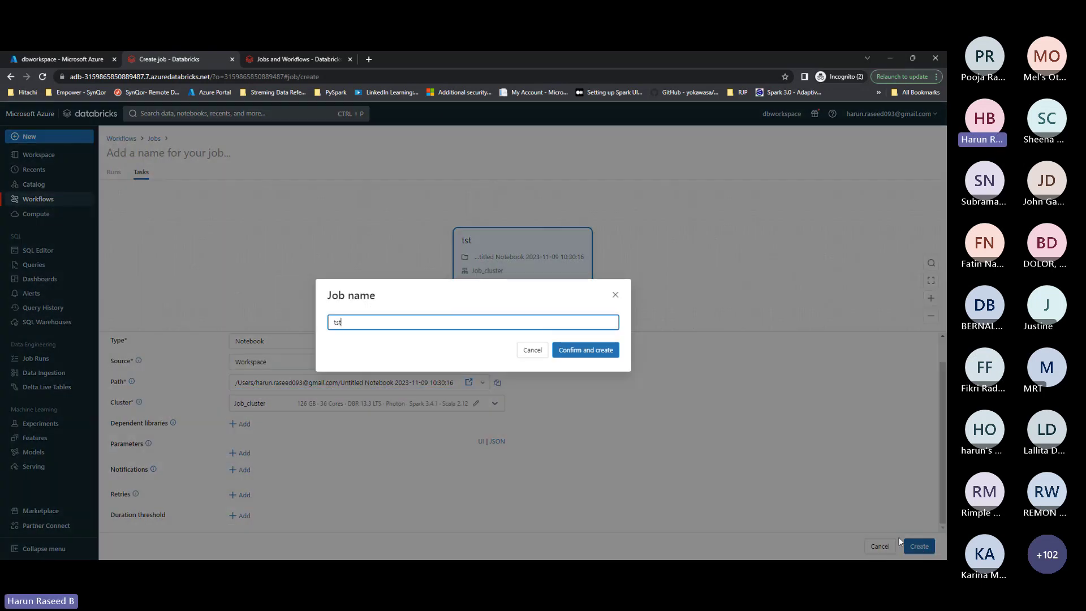
click(579, 351)
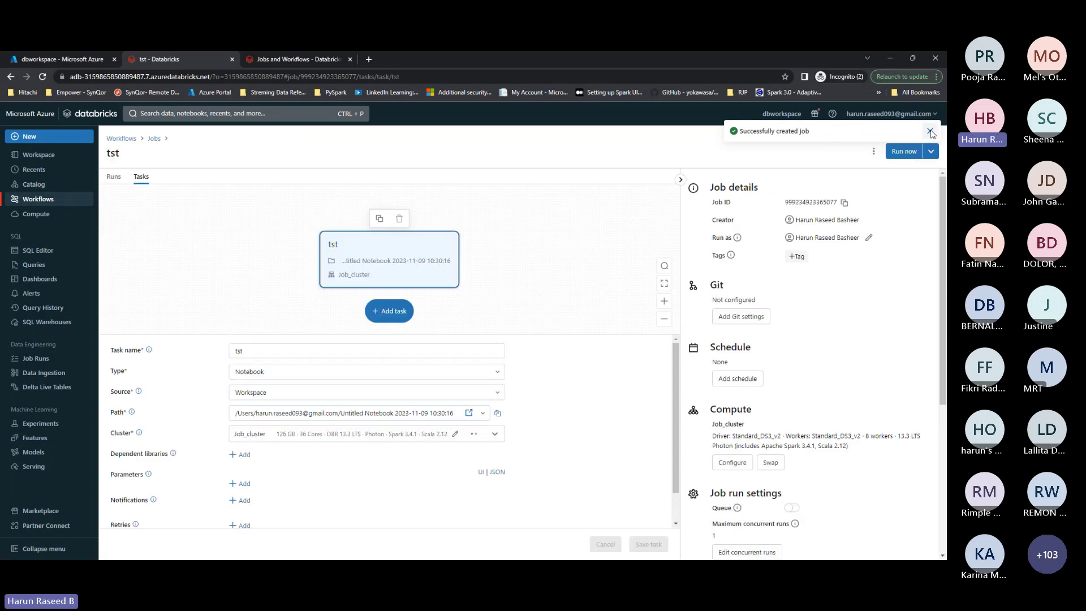
click(930, 133)
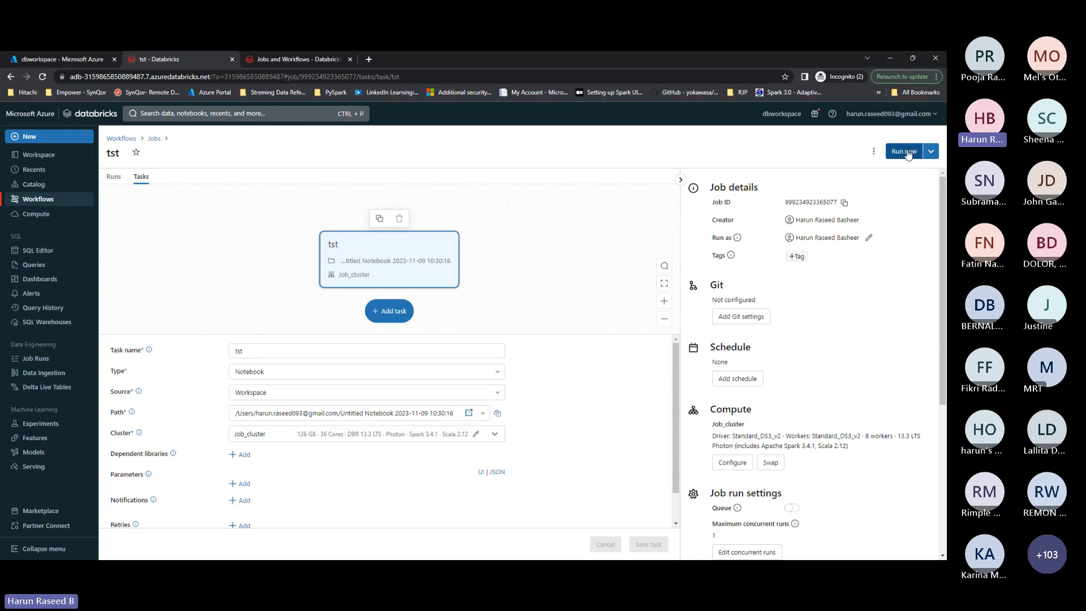
Add a schedule to the tst job with the Scheduled trigger type, running every day at 10:40
double_click(730, 346)
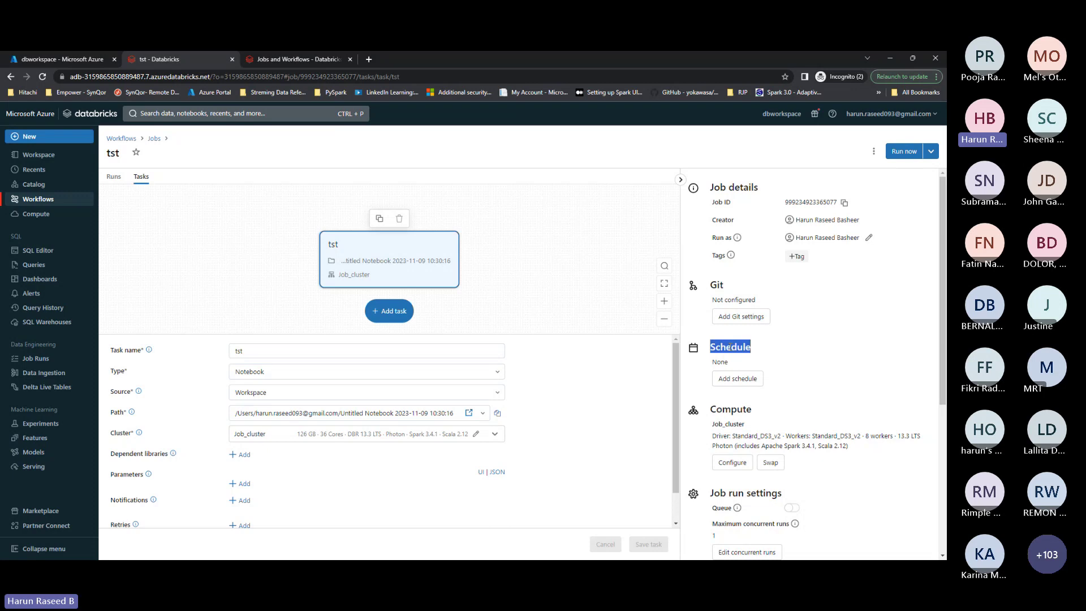
click(734, 380)
click(398, 332)
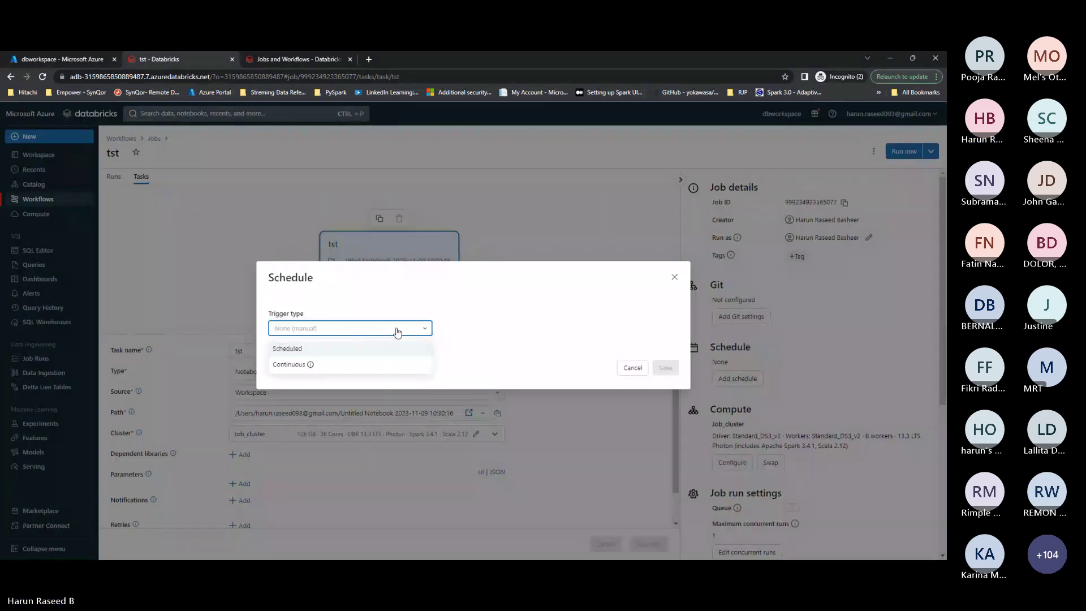
click(348, 352)
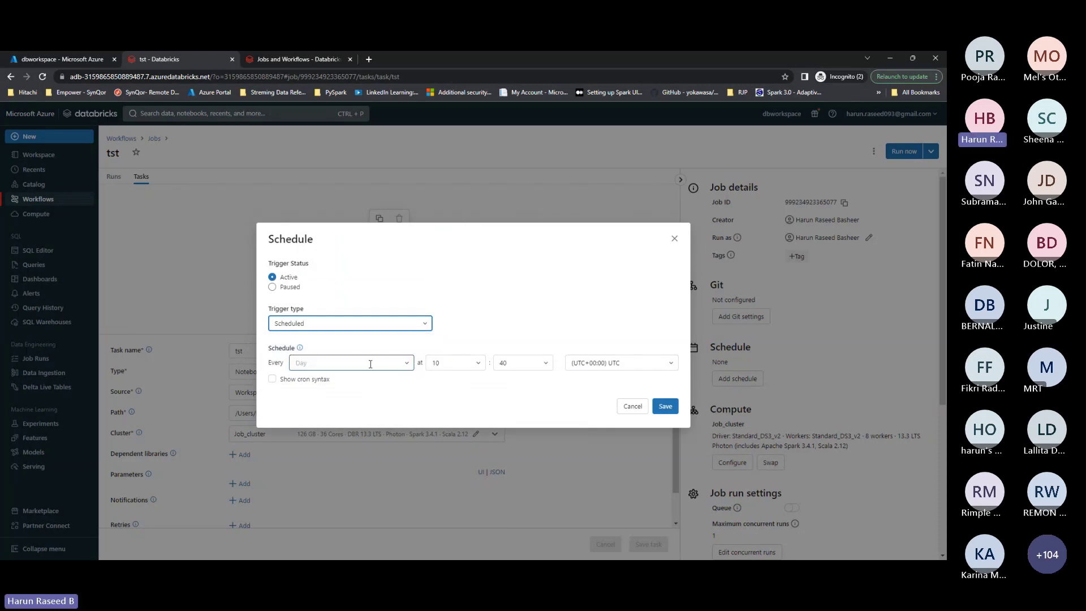
click(371, 363)
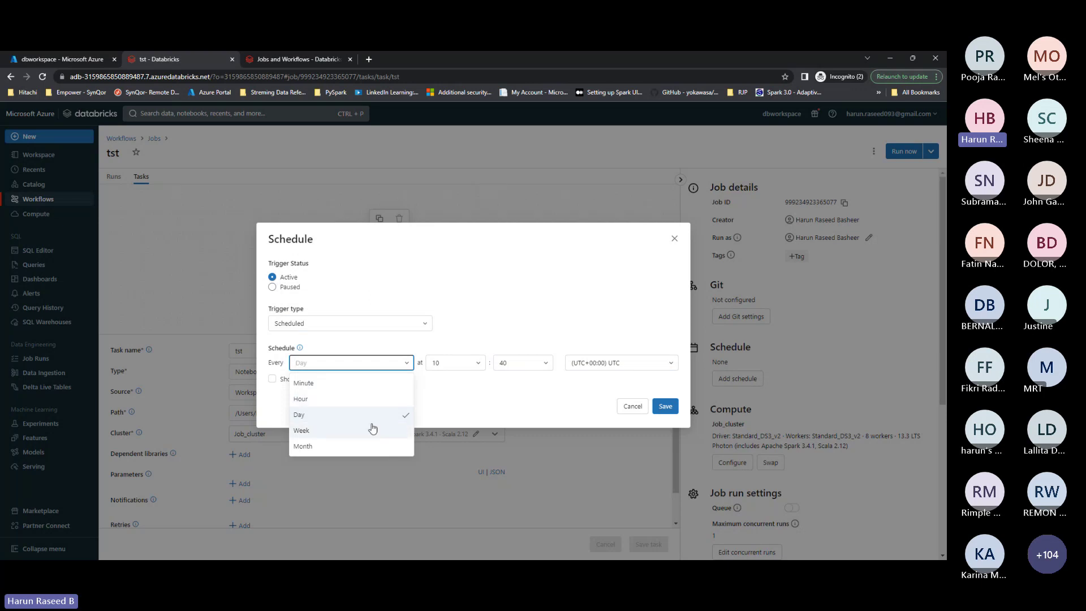
click(370, 423)
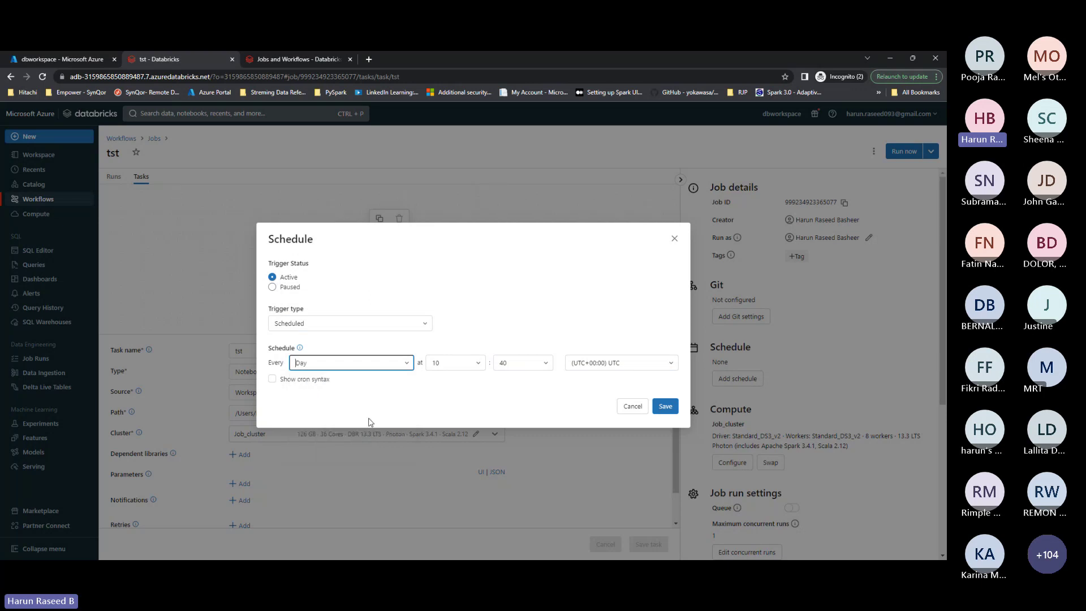
click(466, 360)
click(447, 494)
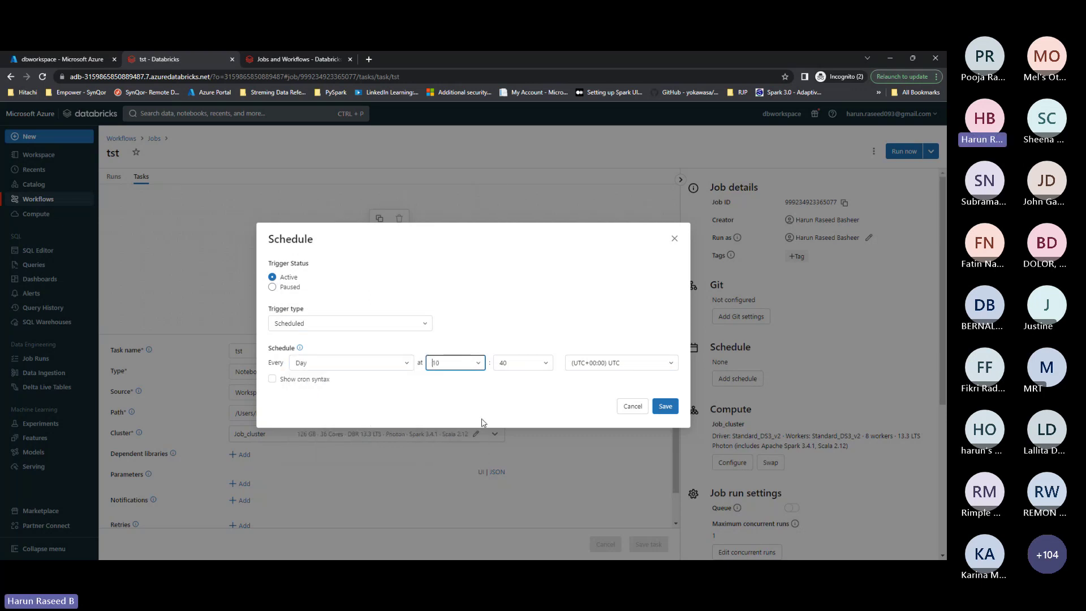
click(516, 365)
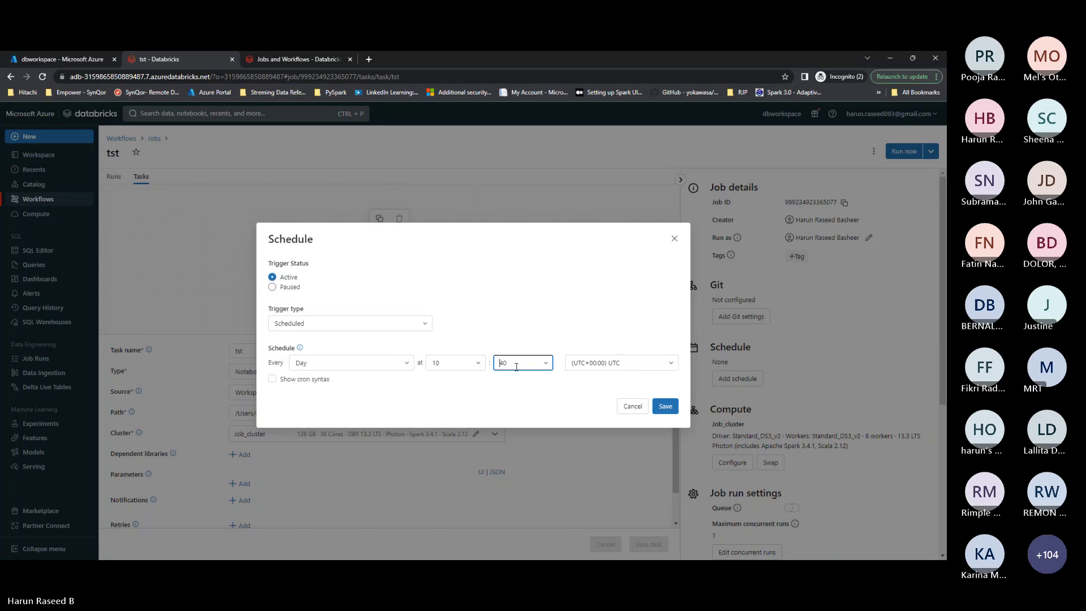
Search the time zones for "ist" and then "india", choose (UTC-05:00) Indiana (East), and save the schedule
click(617, 362)
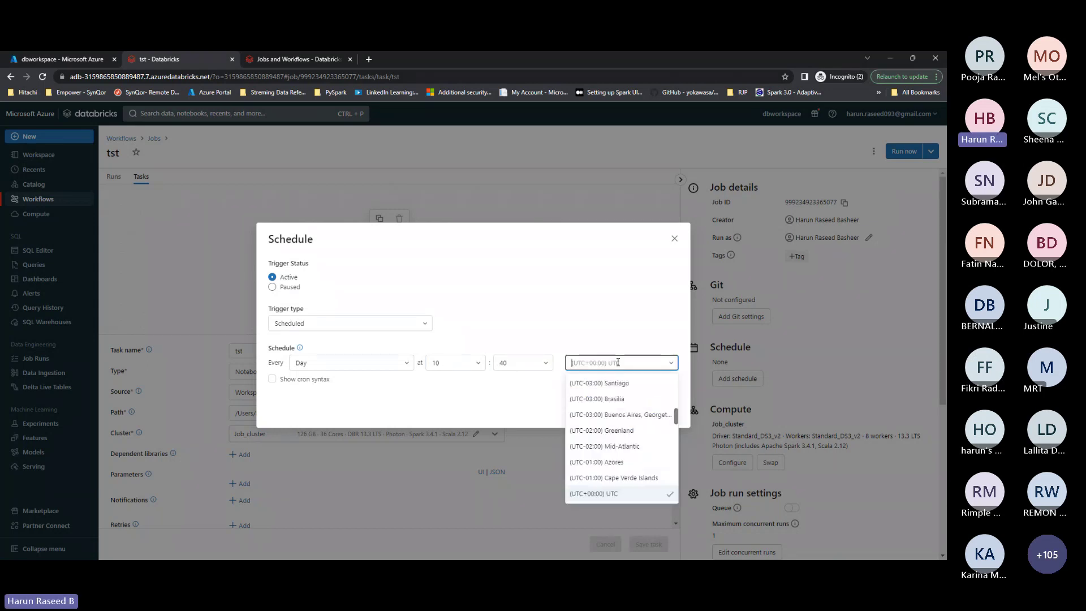
text(ist)
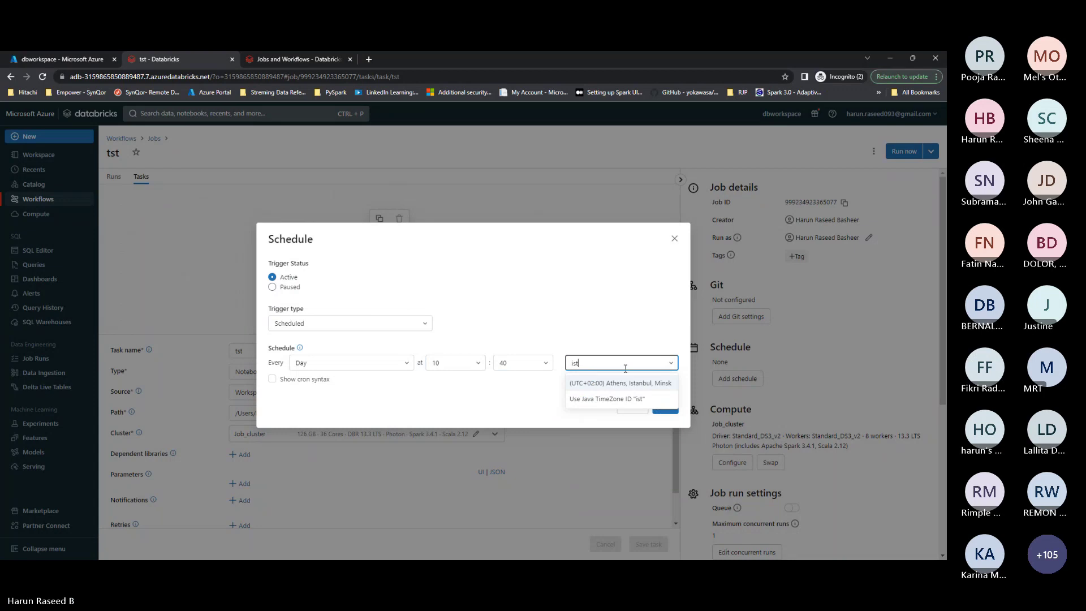
key(BackSpace)
key(BackSpace)
key(BackSpace)
text(india)
click(616, 386)
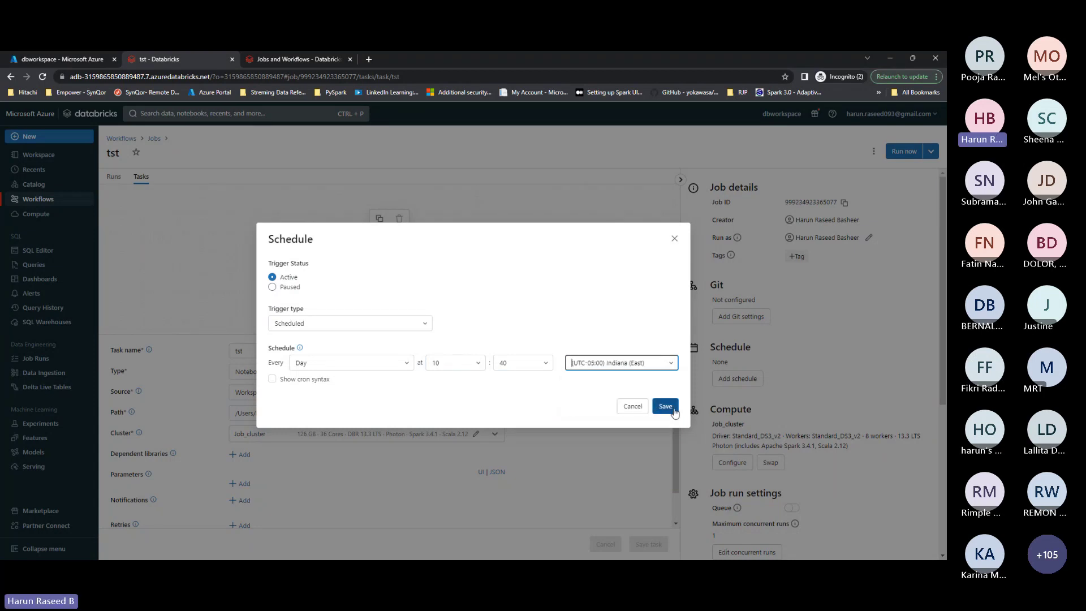
click(664, 407)
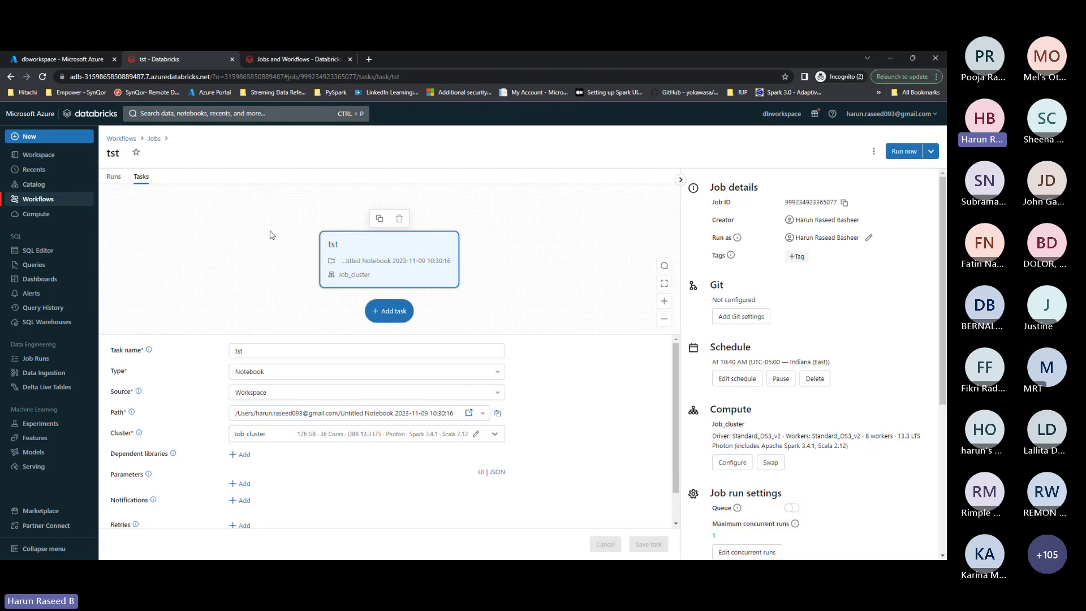
Open the Compute page and compare its all-purpose compute and job compute lists
click(37, 215)
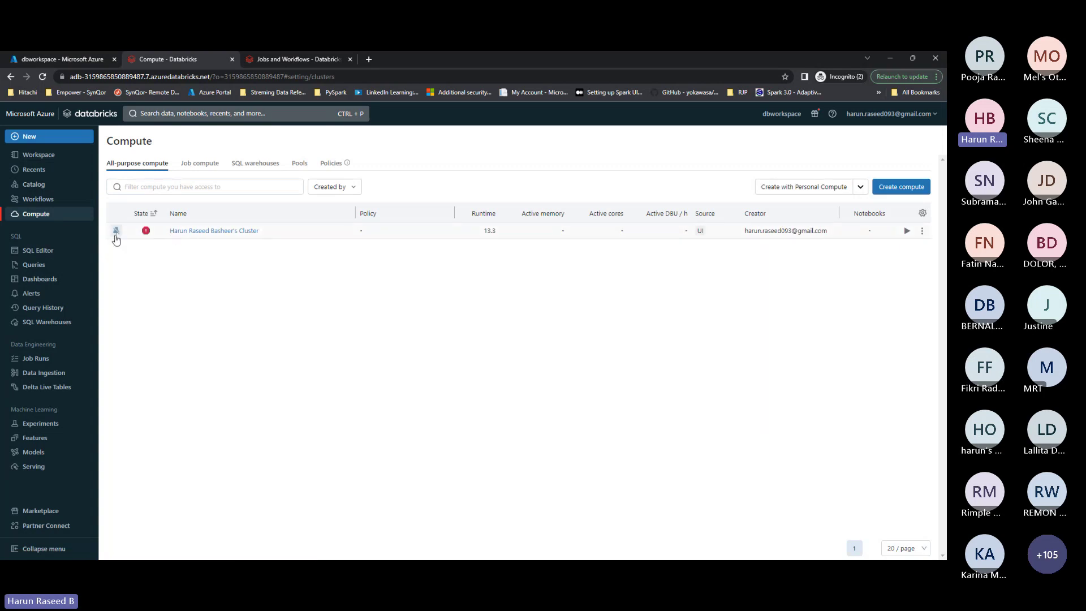
click(244, 236)
click(211, 166)
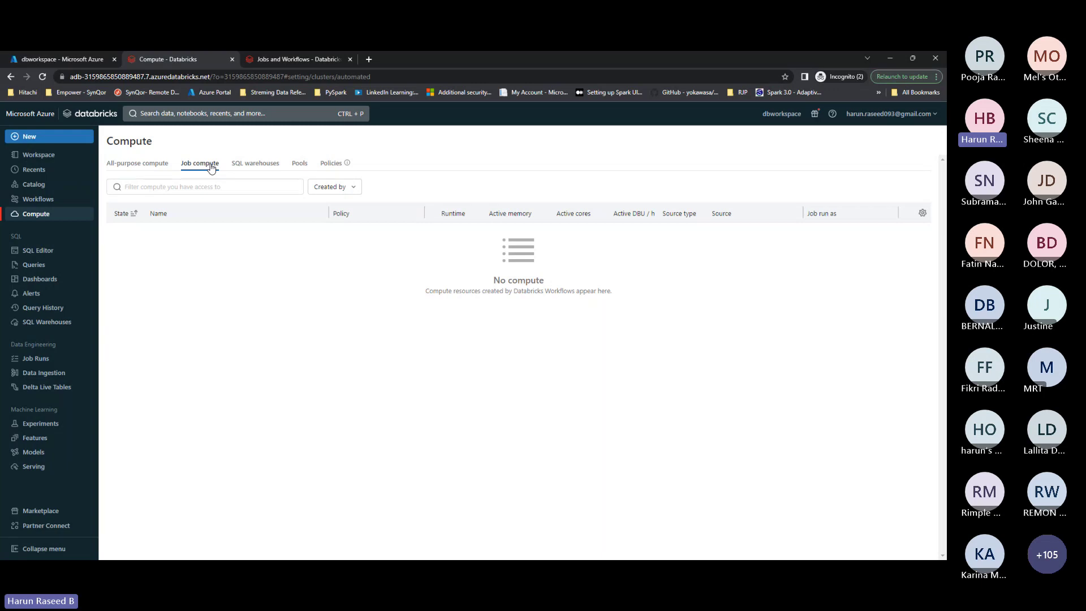
click(149, 165)
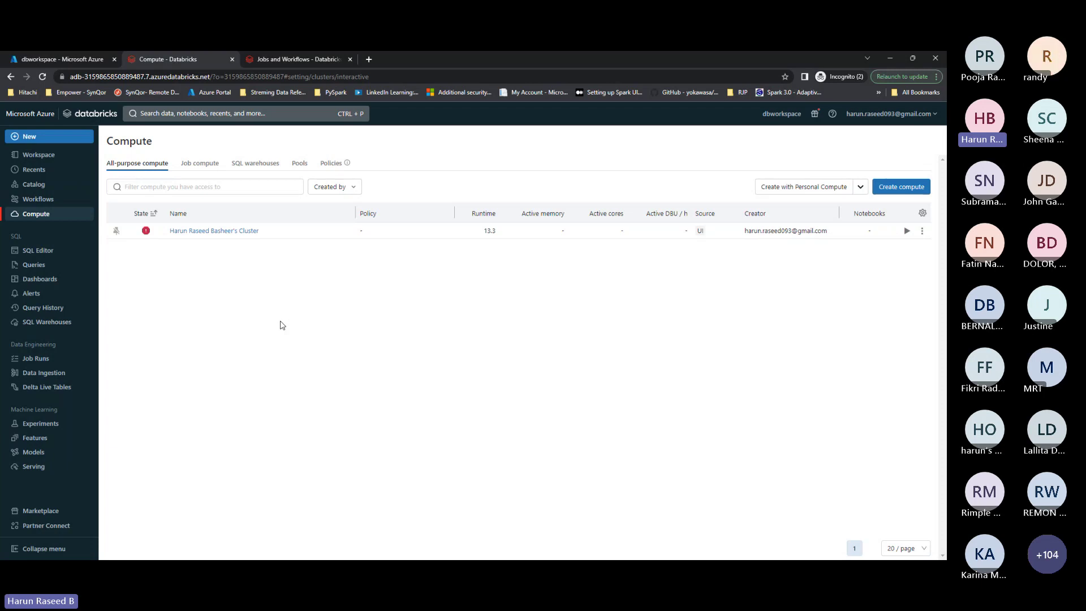
Open the all-purpose cluster's configuration, inspect its inactivity termination setting, and return to the compute list
click(214, 230)
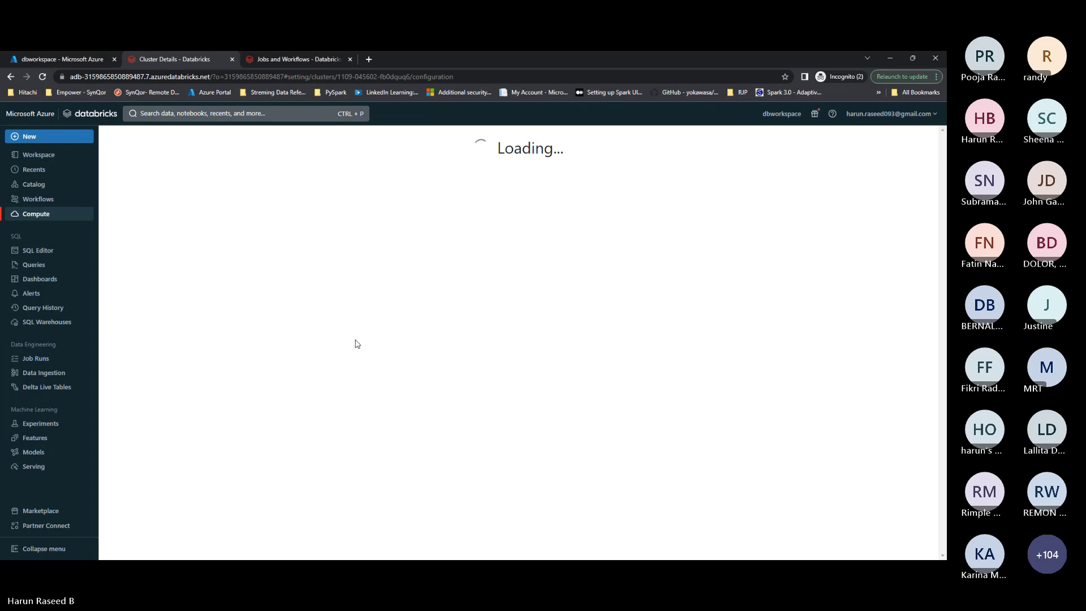
click(180, 436)
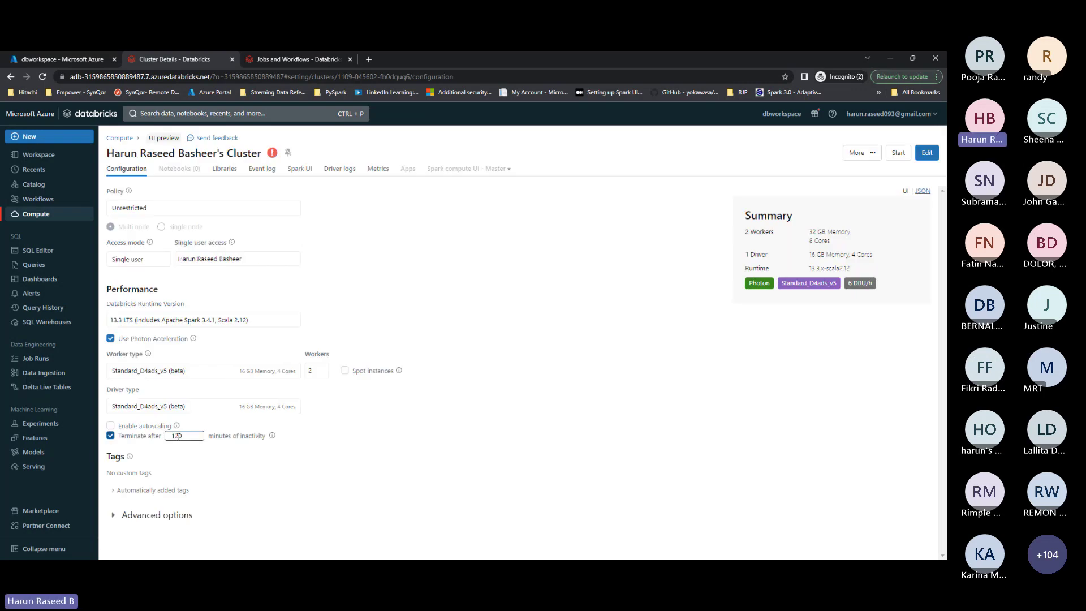
double_click(181, 436)
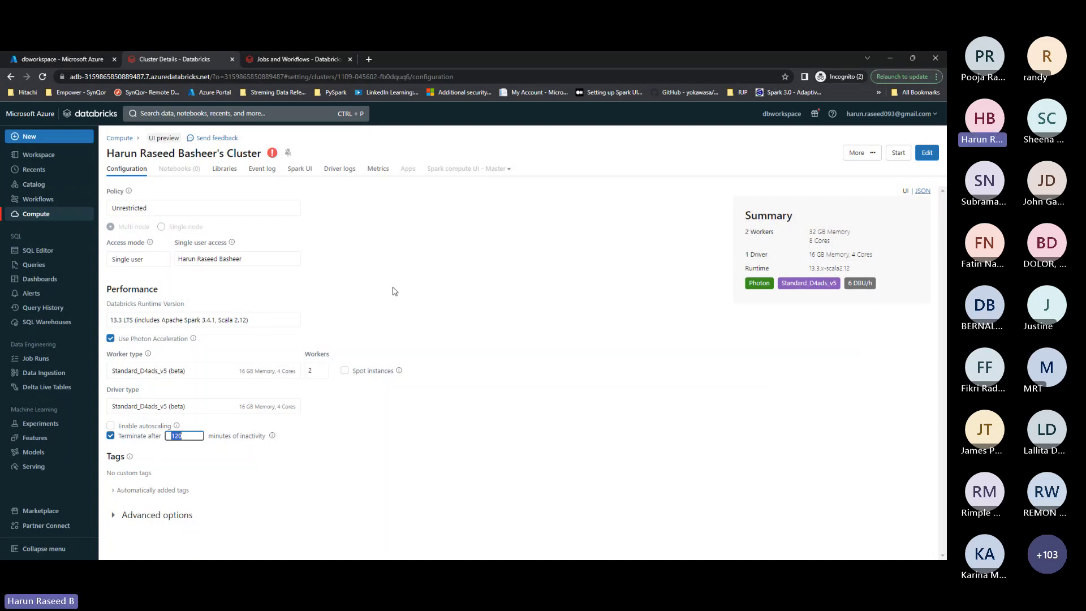
click(125, 140)
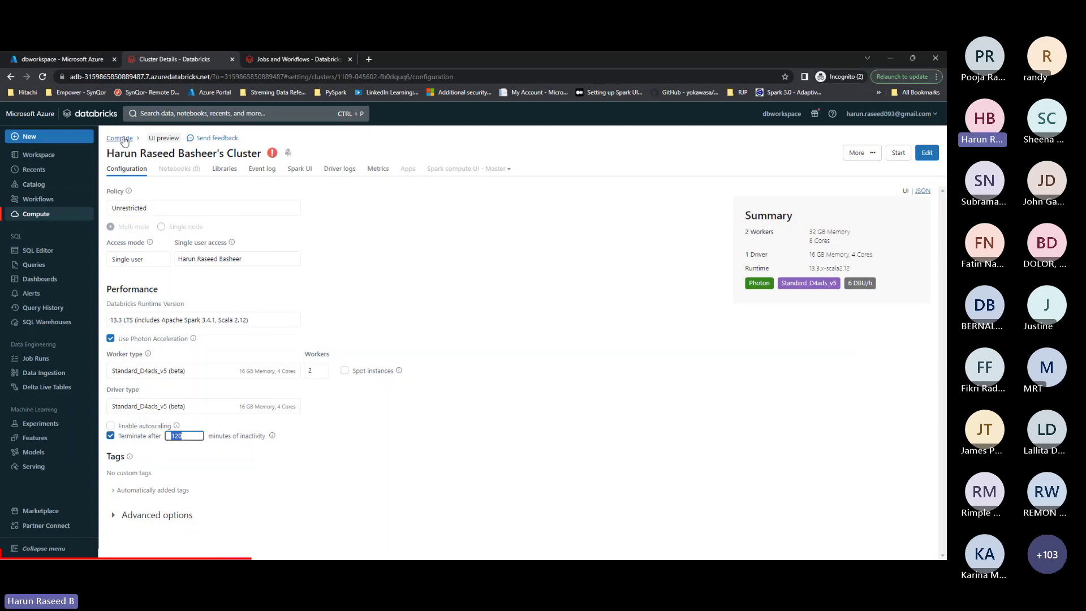
Check the job compute list, inspect the cluster assigned to the tst job in Workflows, and return to Compute
click(182, 164)
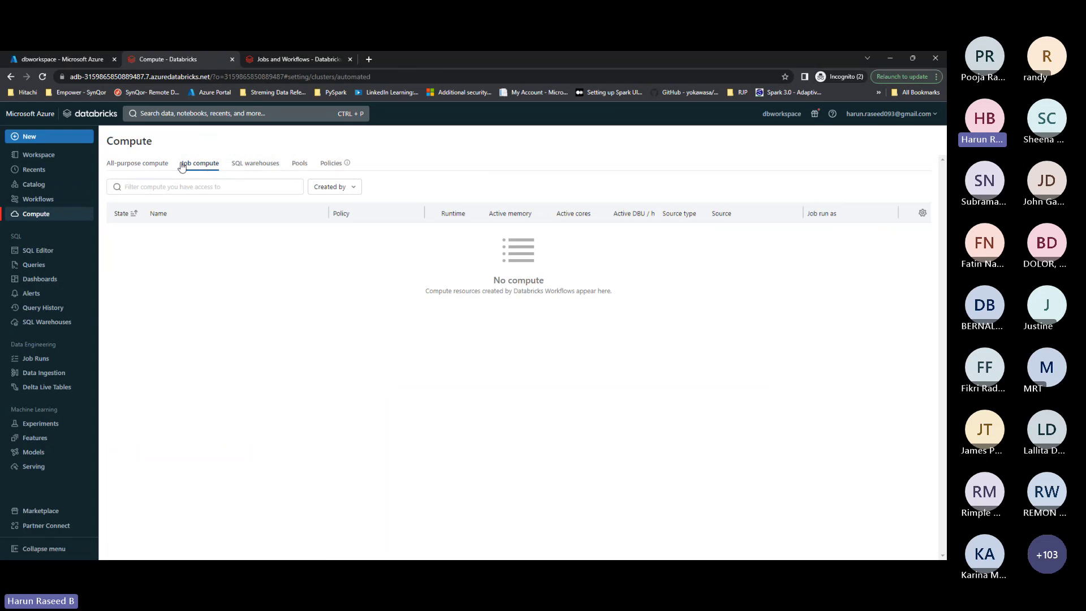
click(51, 199)
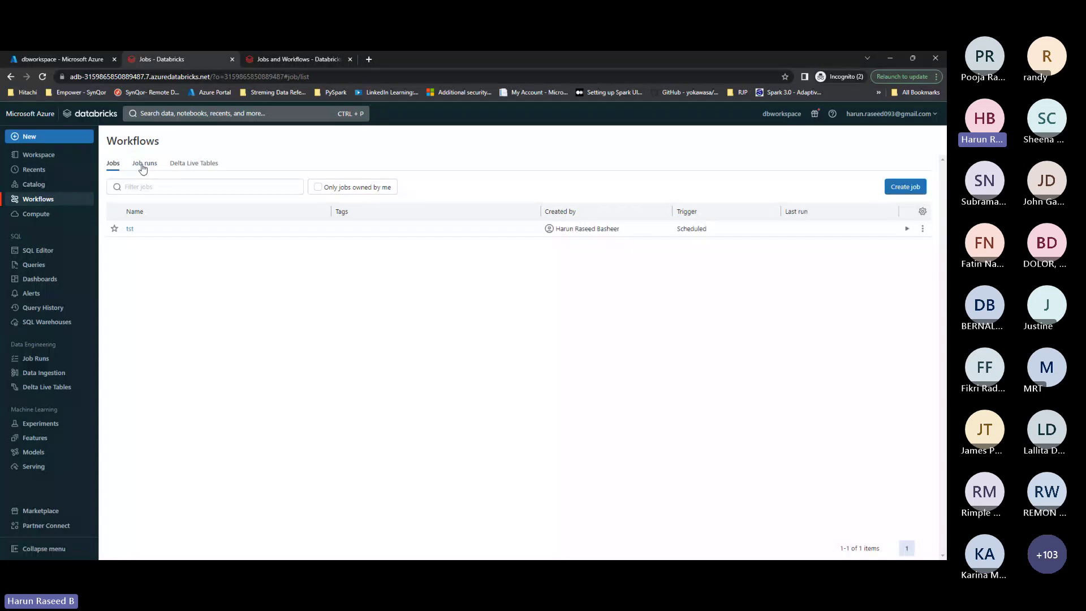
click(131, 230)
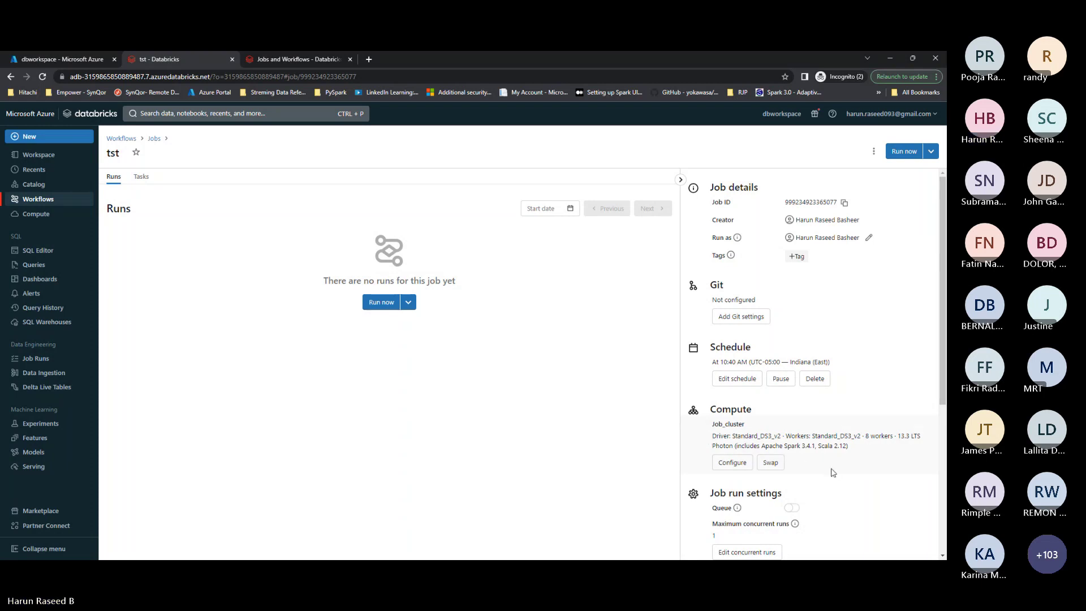
click(53, 214)
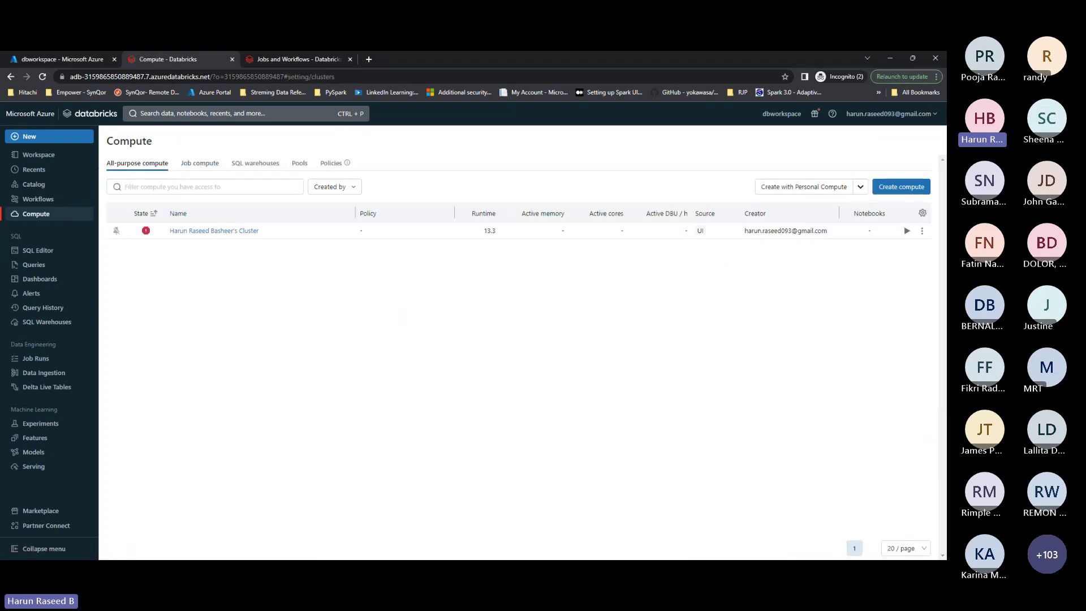
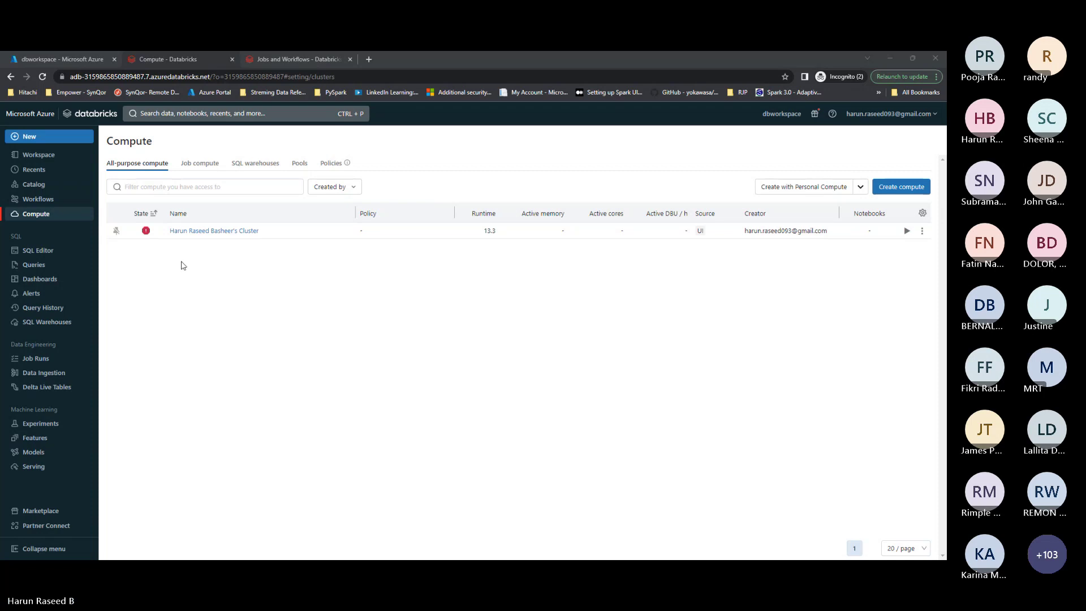
View the instance pools list and return to the all-purpose compute list
click(300, 167)
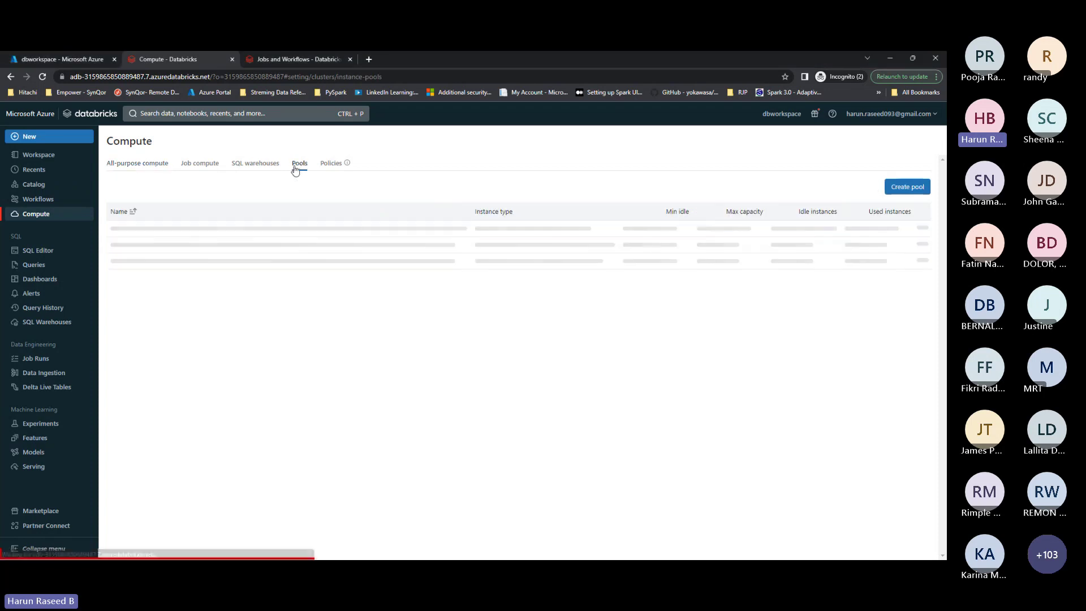
click(109, 166)
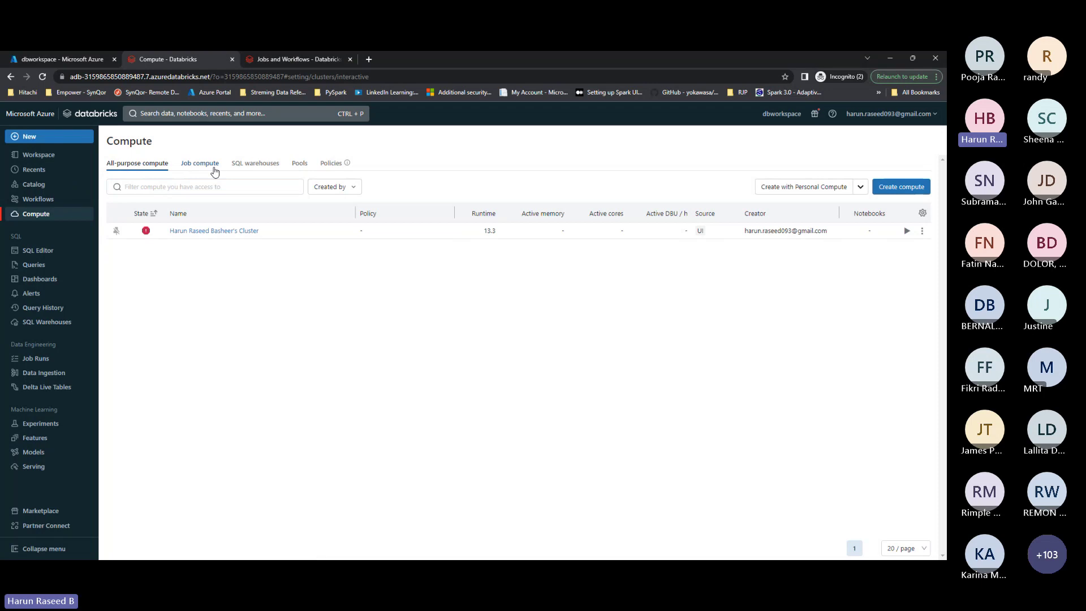
click(153, 186)
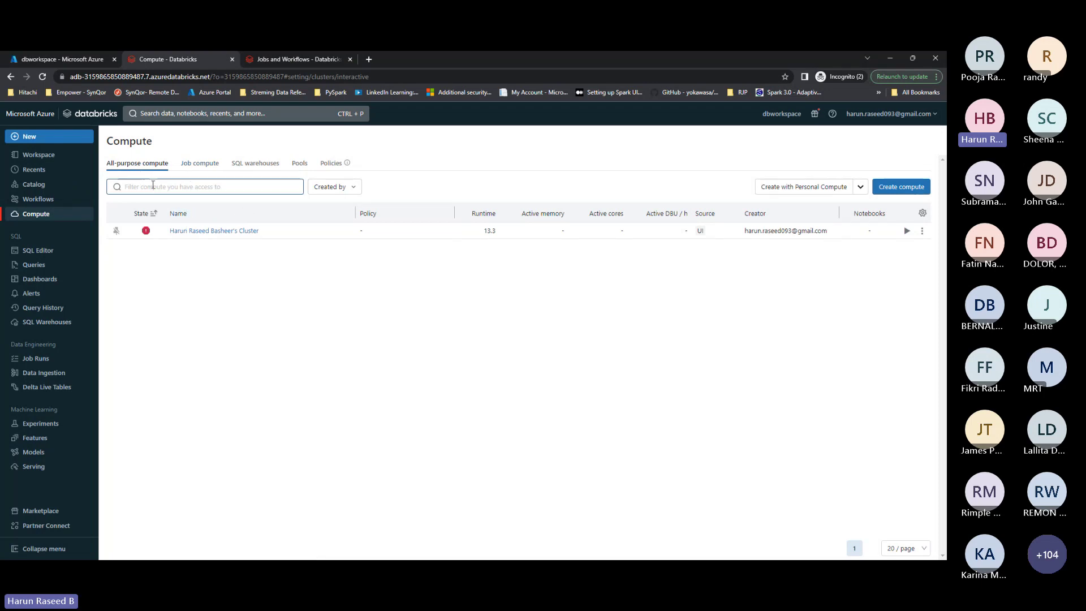
click(156, 173)
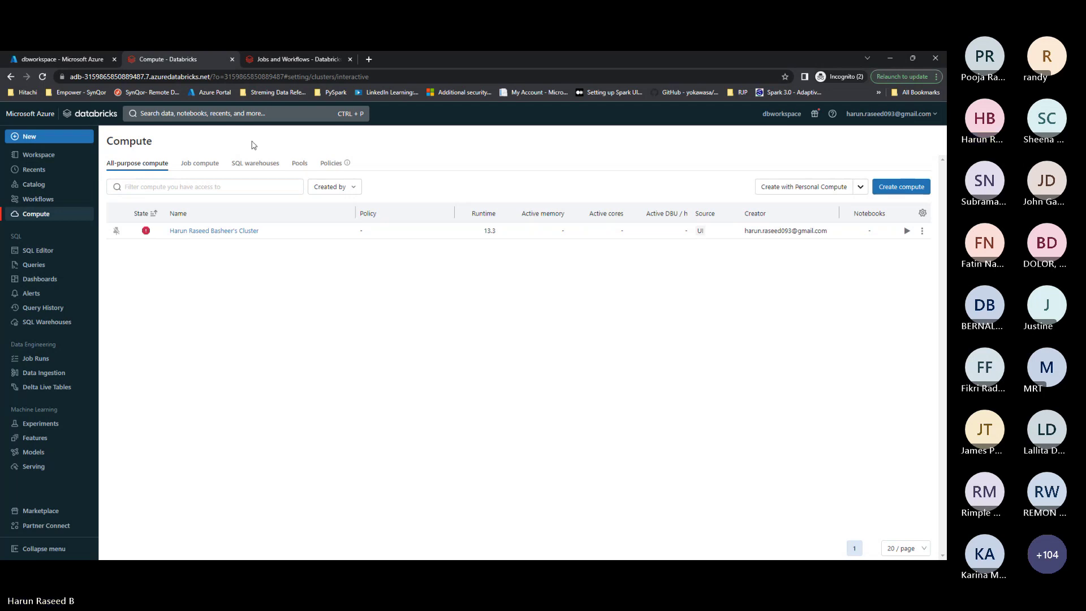
Open the instance pool creation form to review its settings, and return to Compute without creating a pool
click(299, 168)
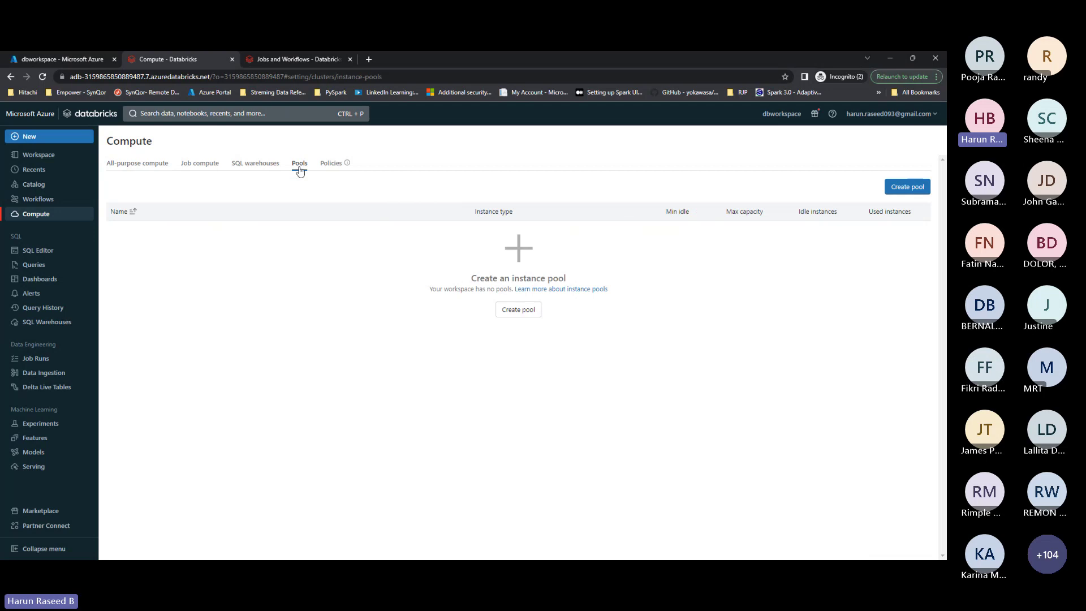
click(530, 310)
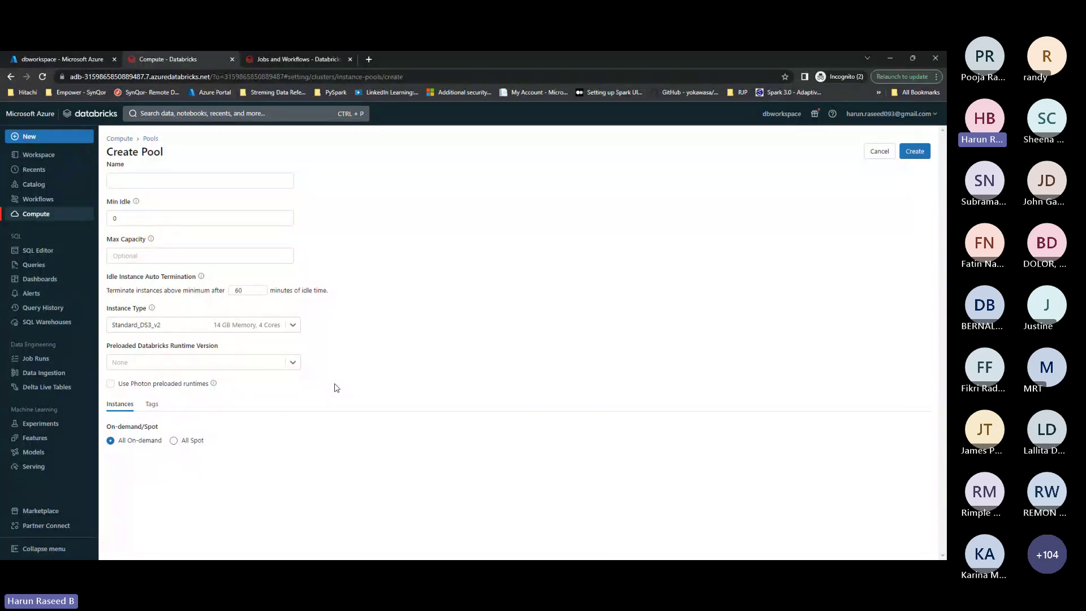
click(120, 139)
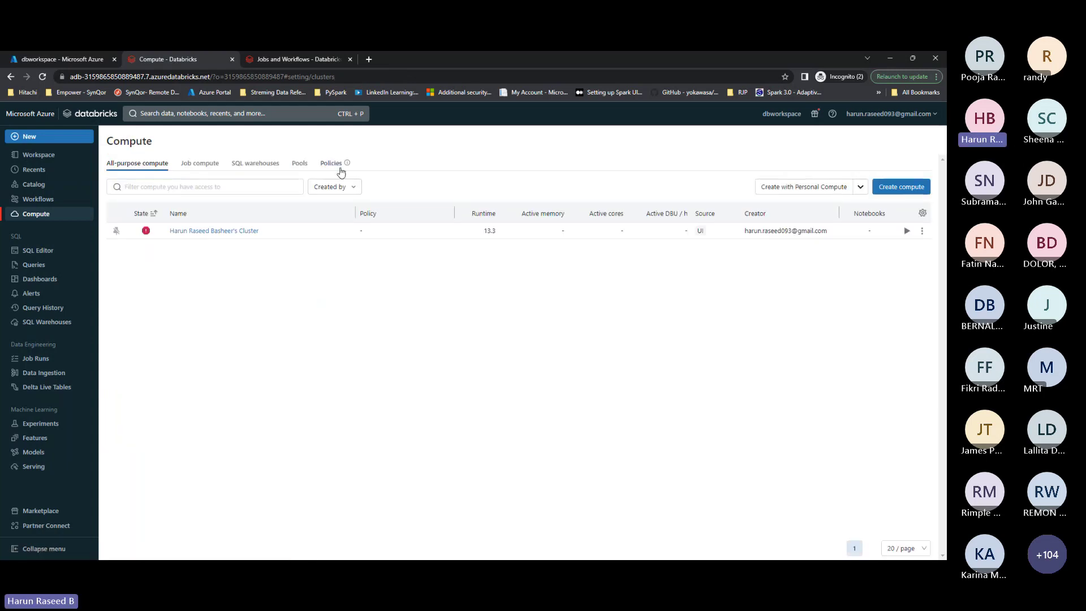
Compare the all-purpose compute, job compute and pools lists on the Compute page
click(122, 169)
click(203, 170)
click(205, 169)
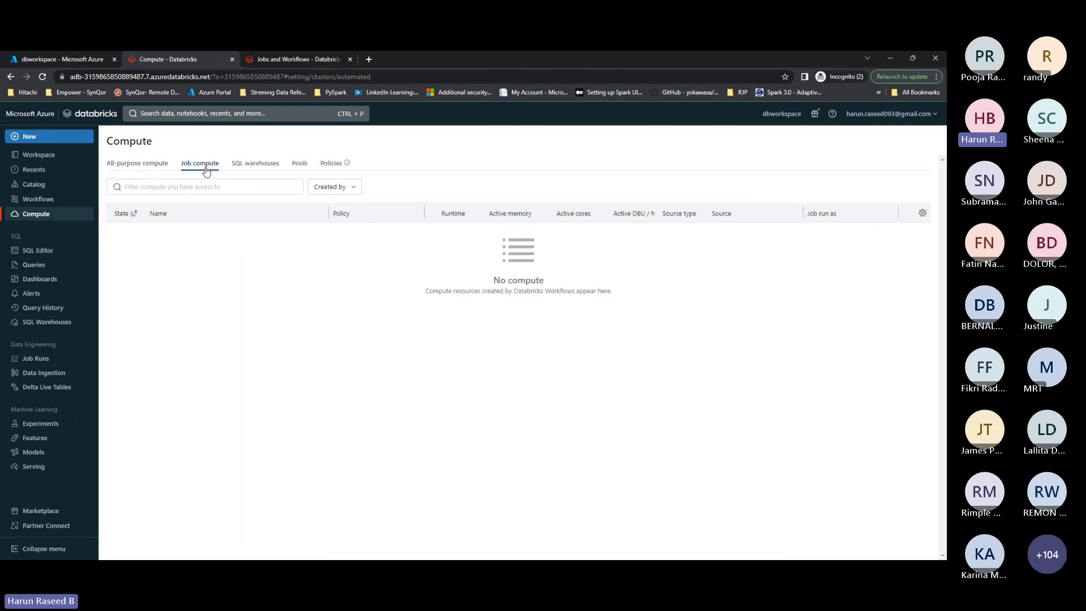
click(296, 166)
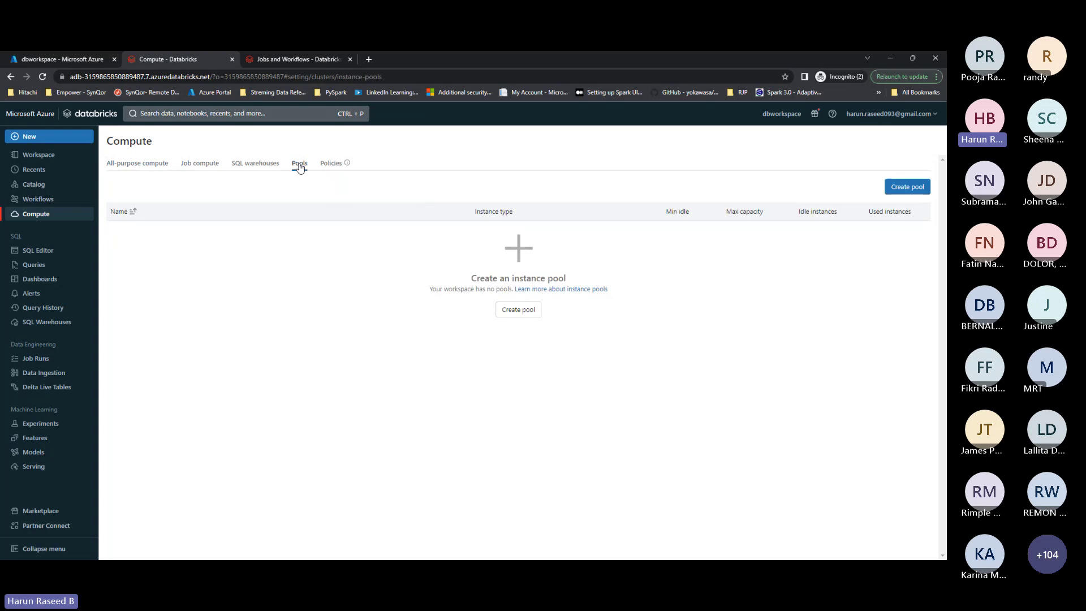
Review the cluster sizes and their DBU rates in the new SQL warehouse form, and cancel without creating a warehouse
click(259, 165)
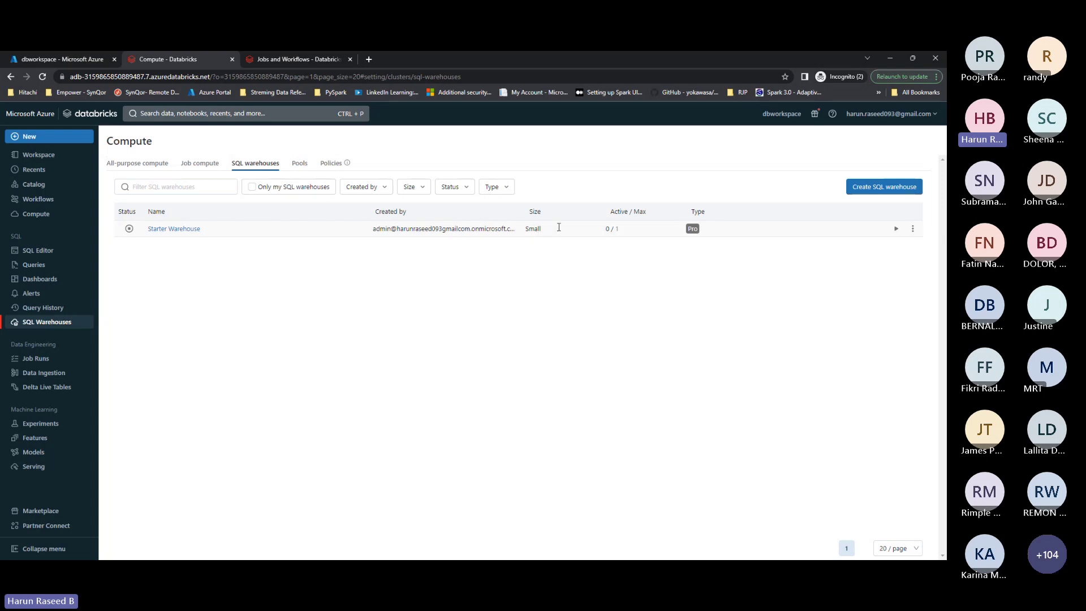
click(884, 187)
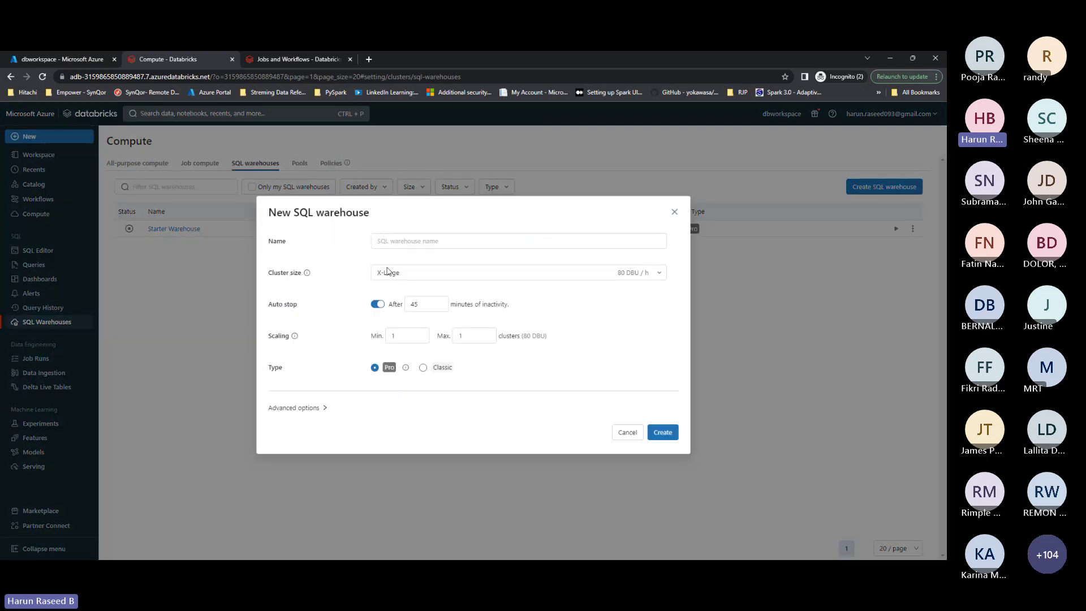
click(414, 277)
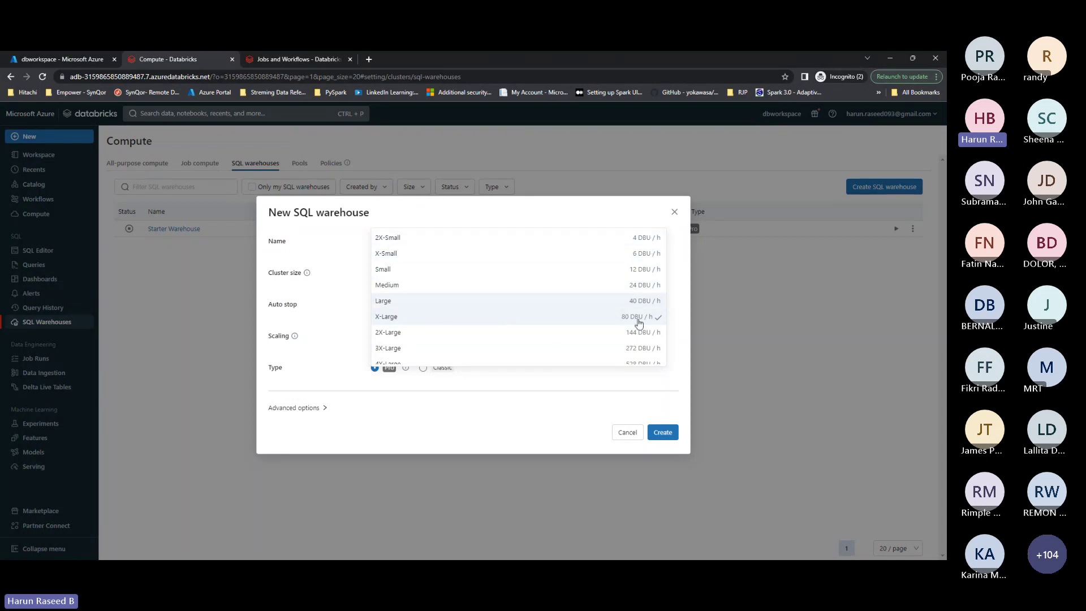
scroll(453, 337, down, 1)
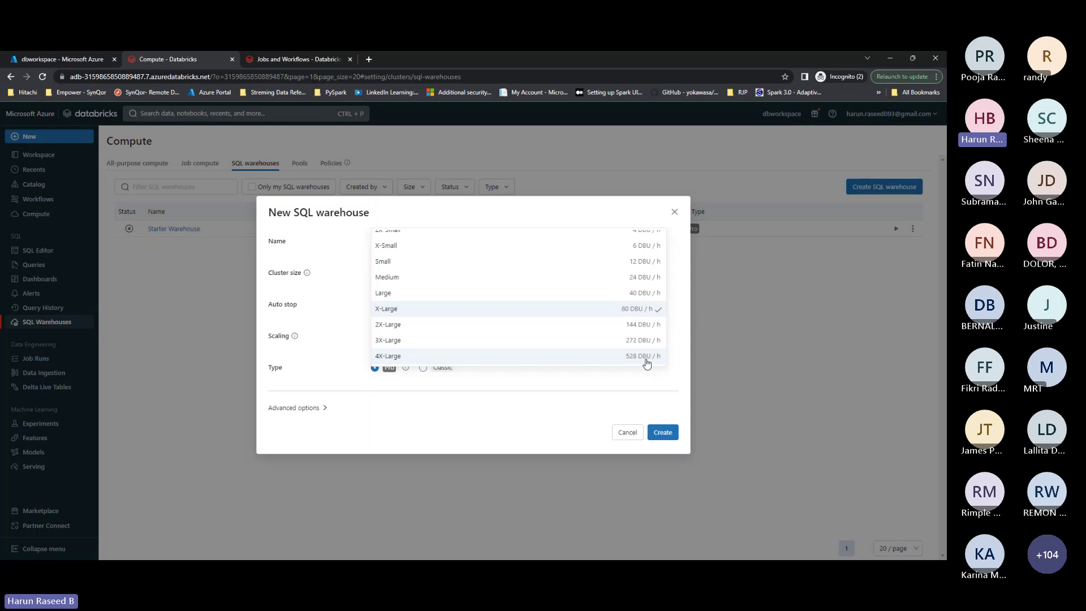
click(627, 432)
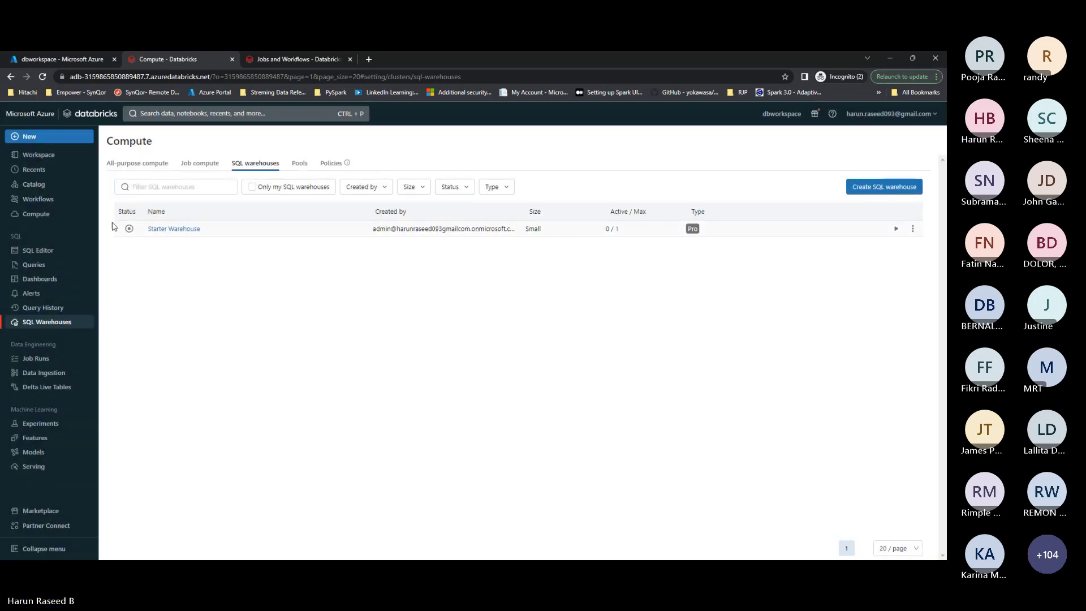
Switch from the Azure workspace to Databricks Community Edition and open the GoogleFileAnalysis notebook from the CGI folder
click(24, 156)
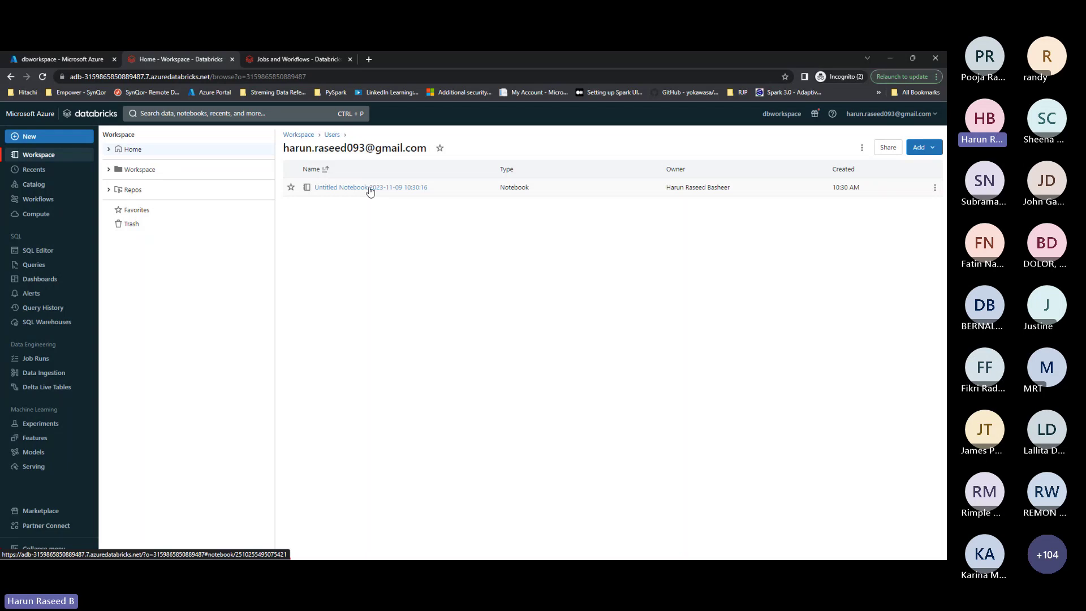
key(ctrl+Tab)
click(20, 172)
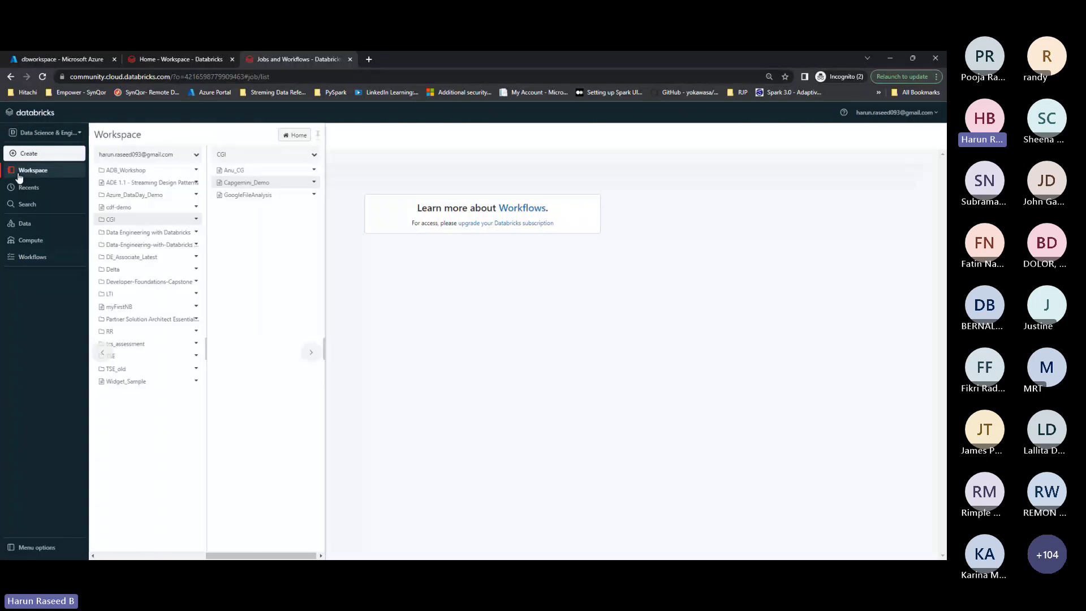
click(250, 177)
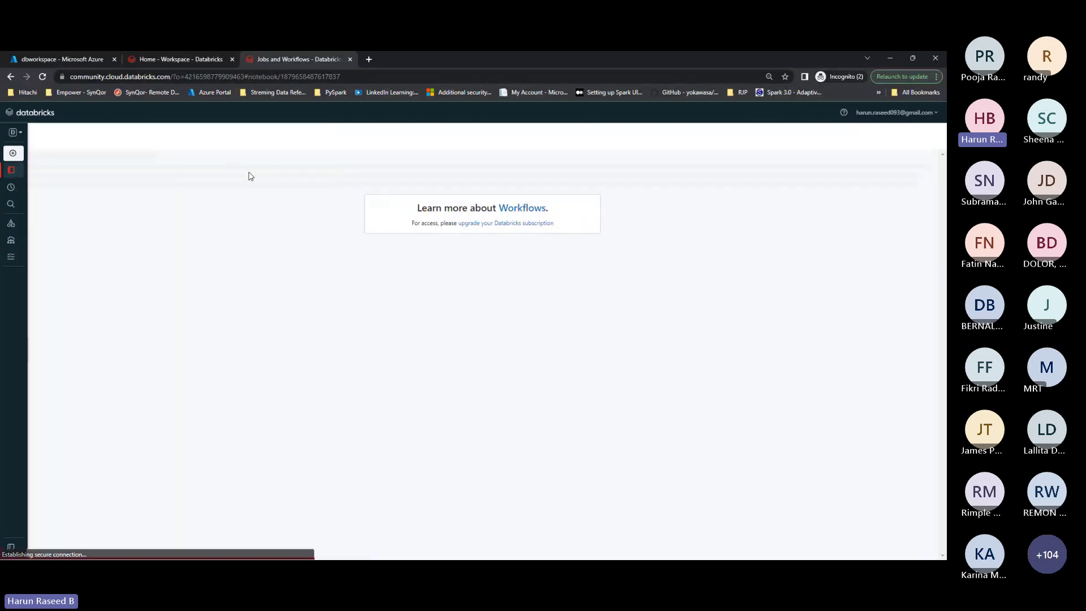
click(17, 170)
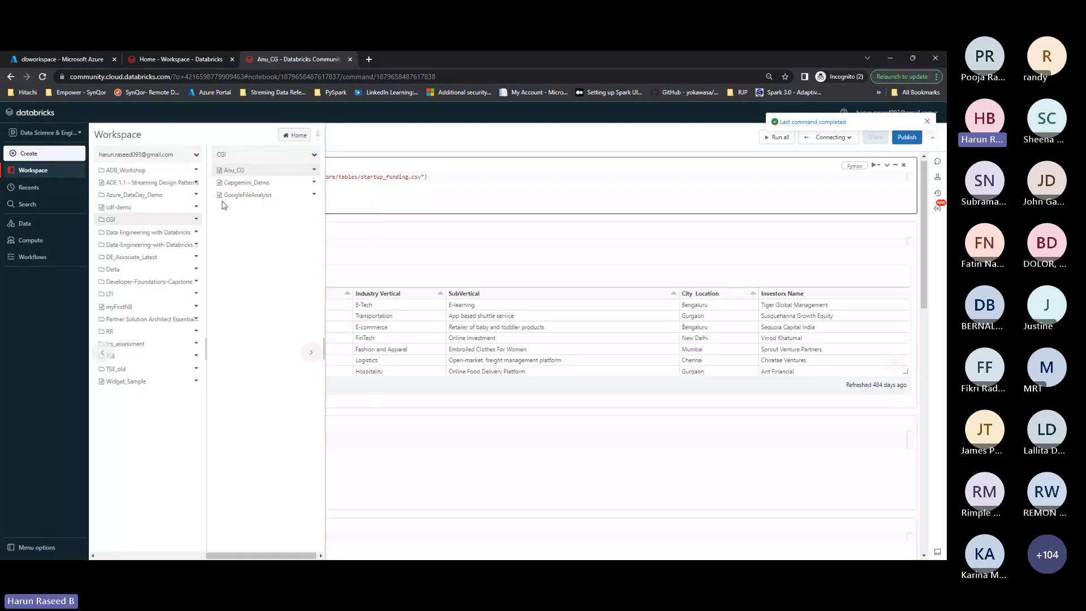
click(256, 195)
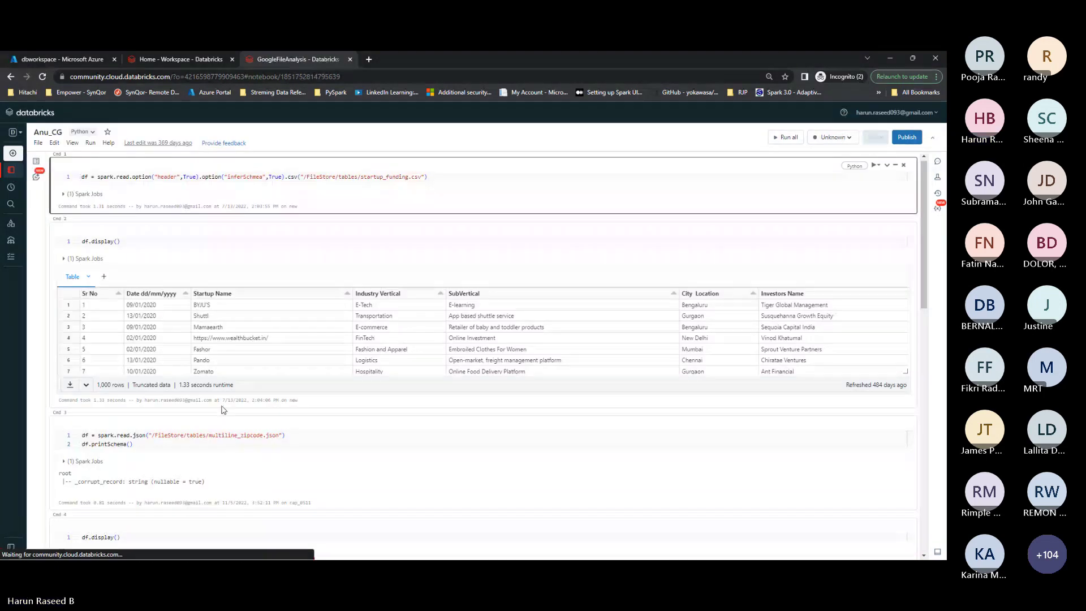
Examine the googleplaystore.csv read statement in GoogleFileAnalysis, highlighting its spark.read, csv path, header option and schema parts
scroll(225, 469, down, 4)
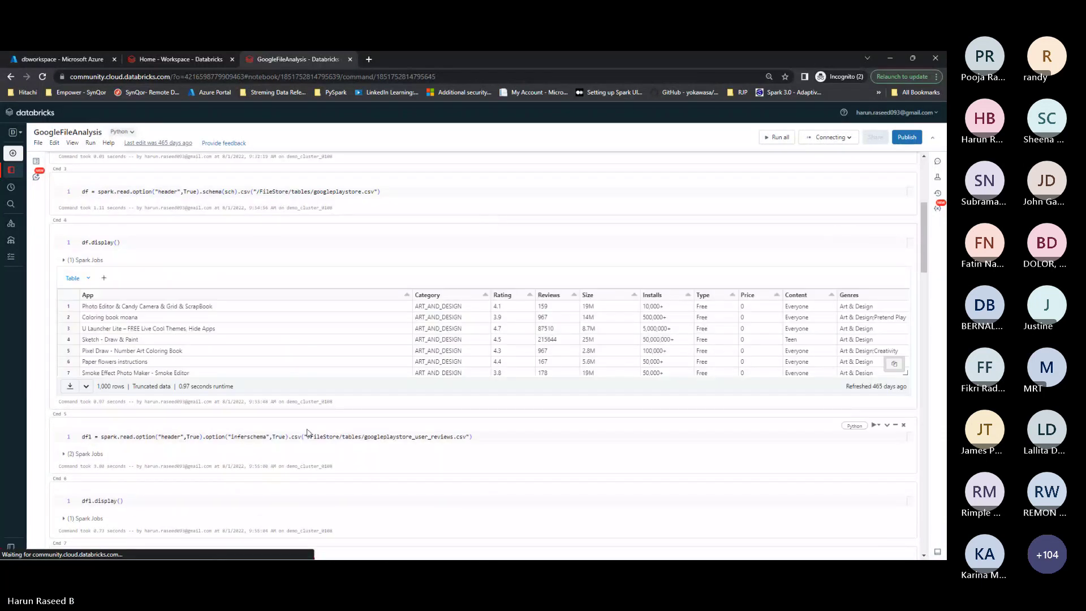
scroll(307, 432, up, 4)
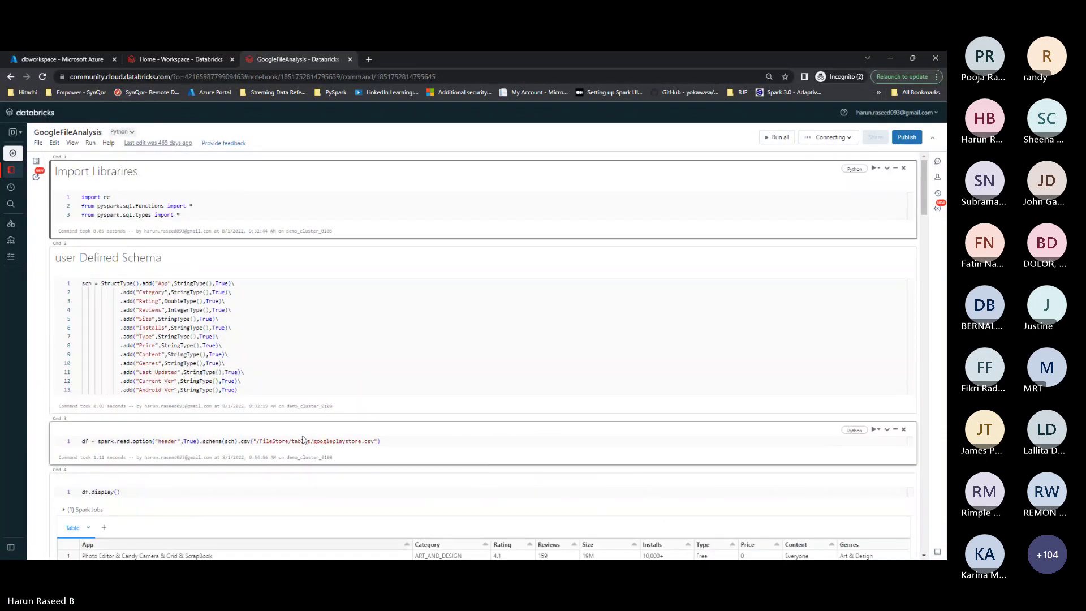
scroll(304, 440, down, 2)
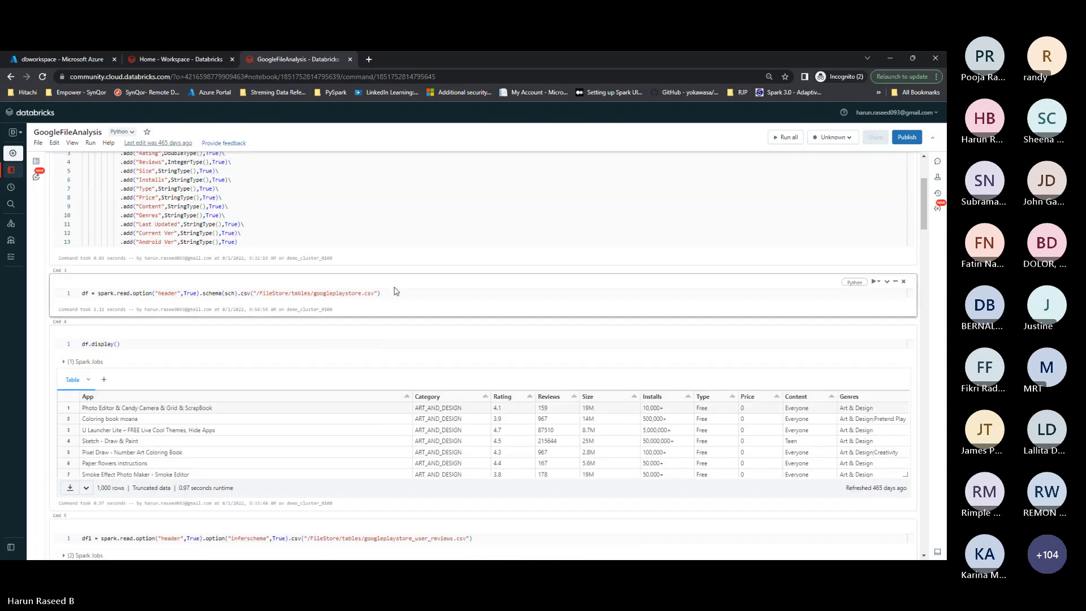
drag(382, 293, 131, 294)
click(83, 294)
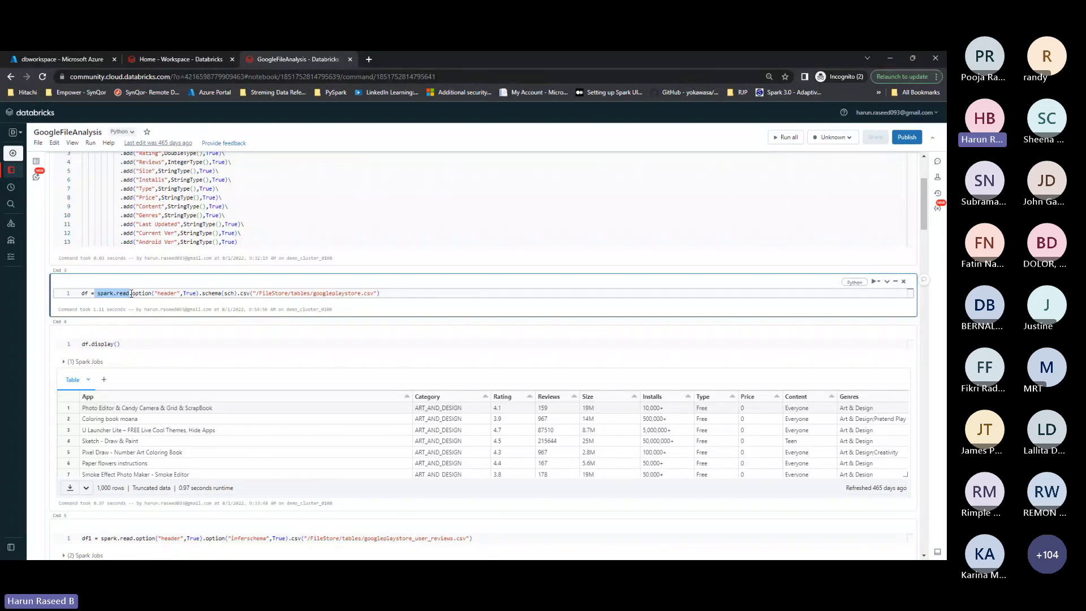
click(242, 294)
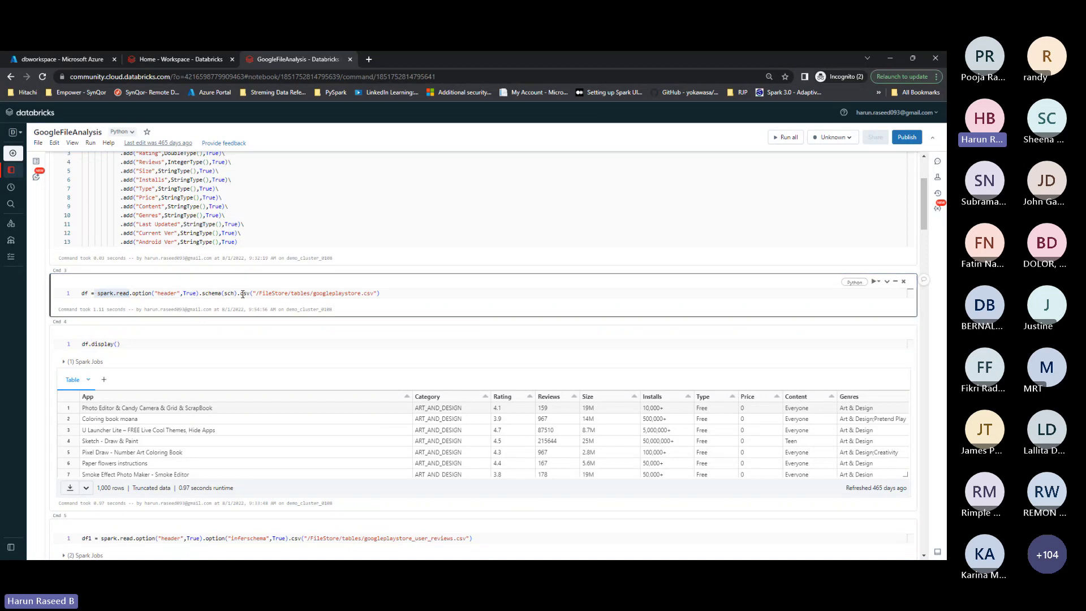
drag(239, 293, 387, 293)
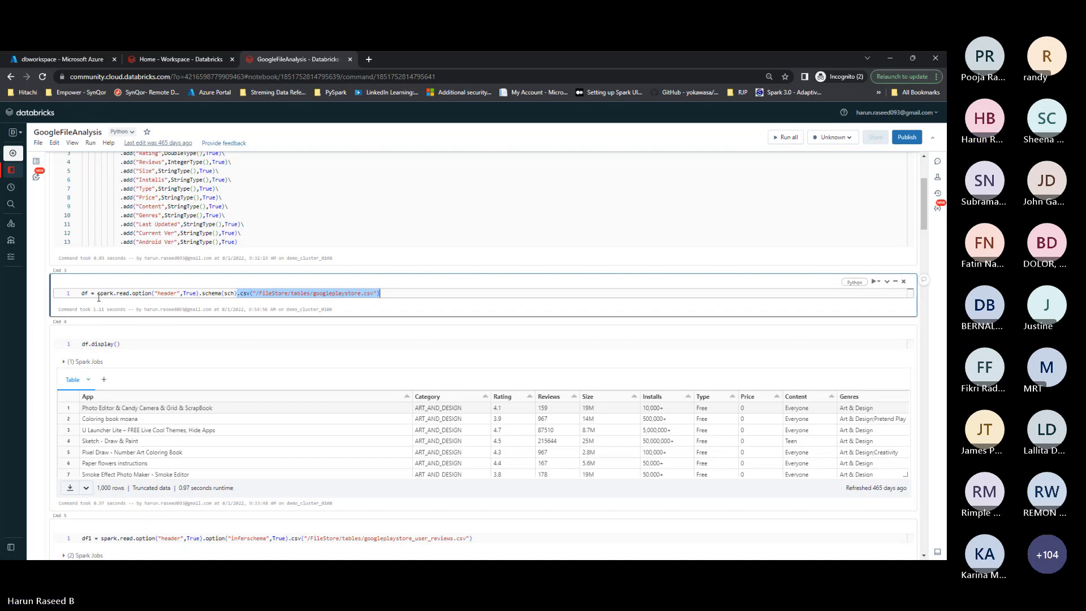
drag(132, 293, 198, 293)
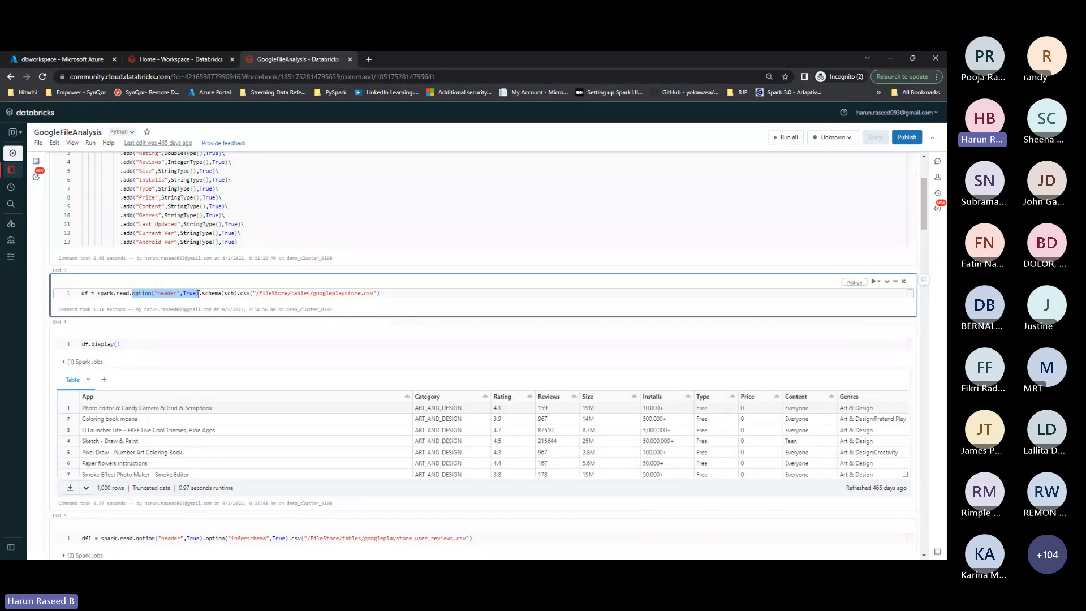
drag(199, 293, 240, 293)
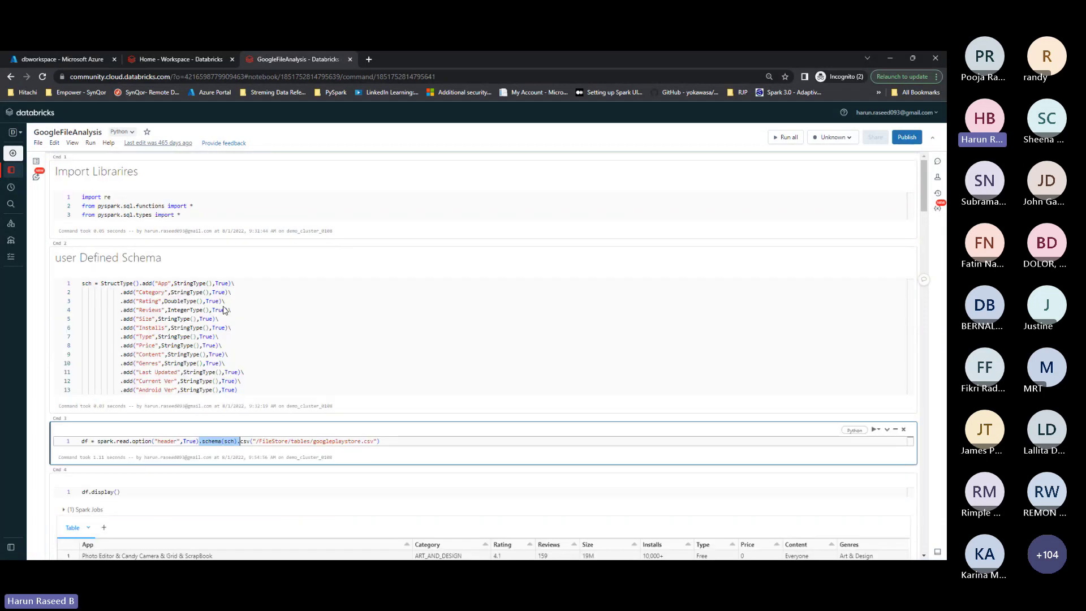
Examine the user-defined StructType schema cell and how the schema(sch) call uses it in the CSV read statement
scroll(226, 308, up, 3)
drag(240, 390, 81, 284)
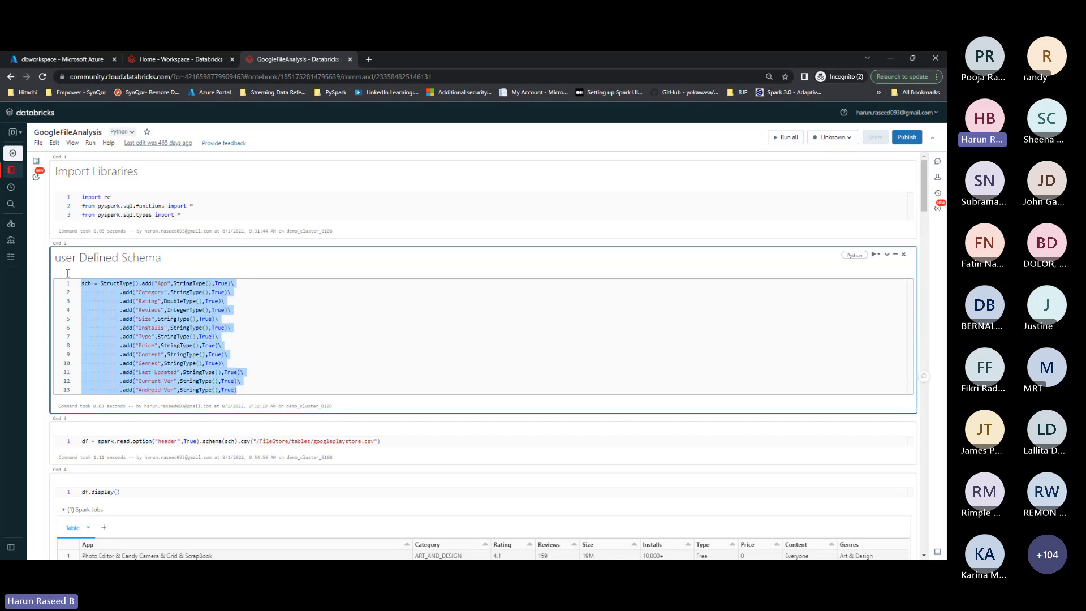
drag(198, 441, 238, 441)
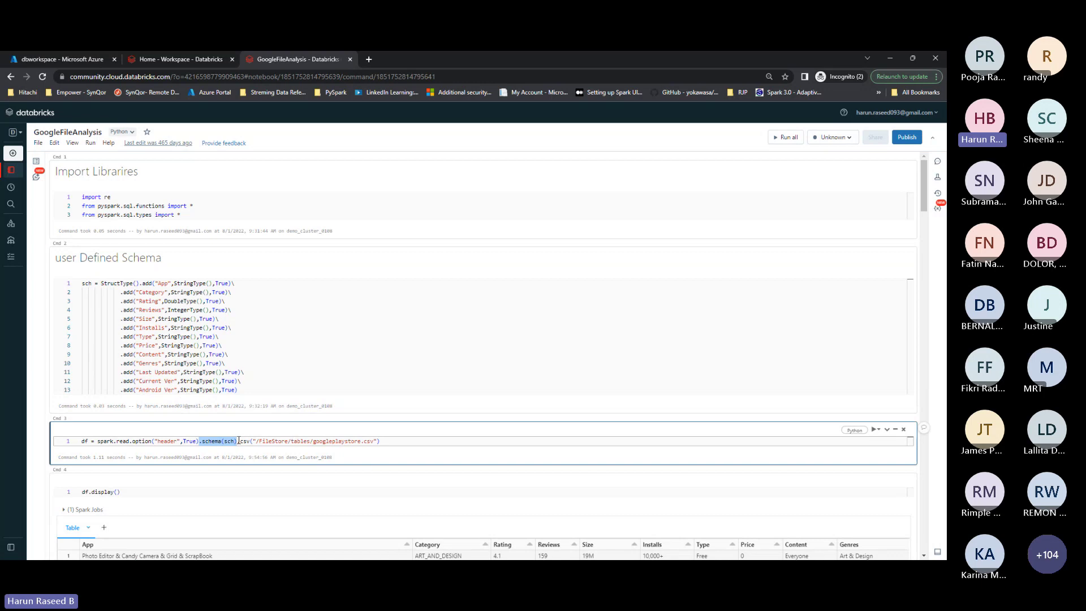
drag(97, 440, 380, 440)
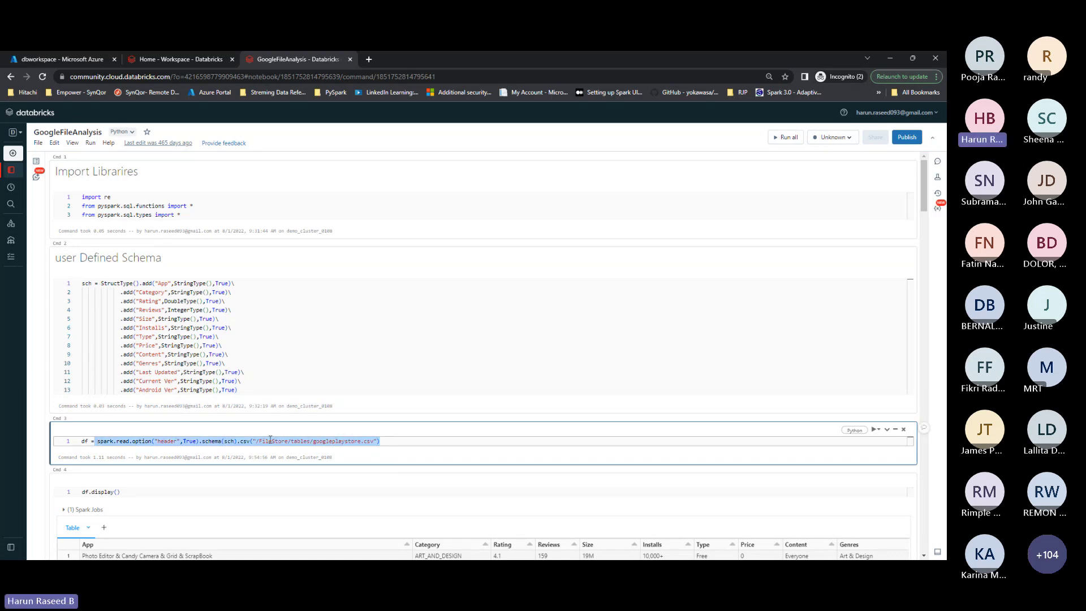
Review the read expression in Cmd 3 piece by piece, highlighting spark.read, csv, the option and schema calls, and the full expression
click(107, 445)
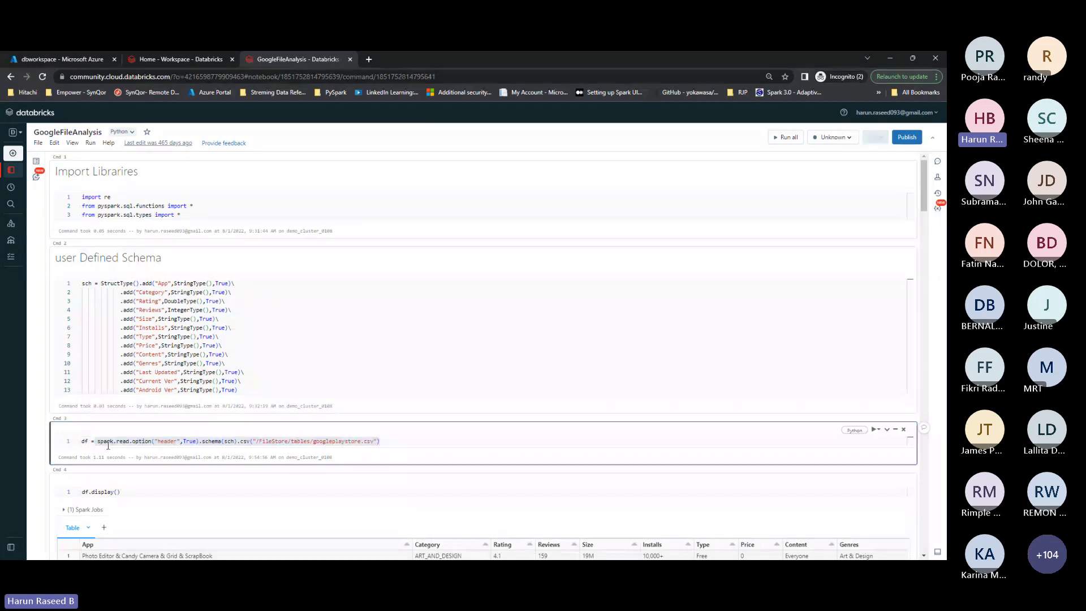
drag(96, 441, 130, 440)
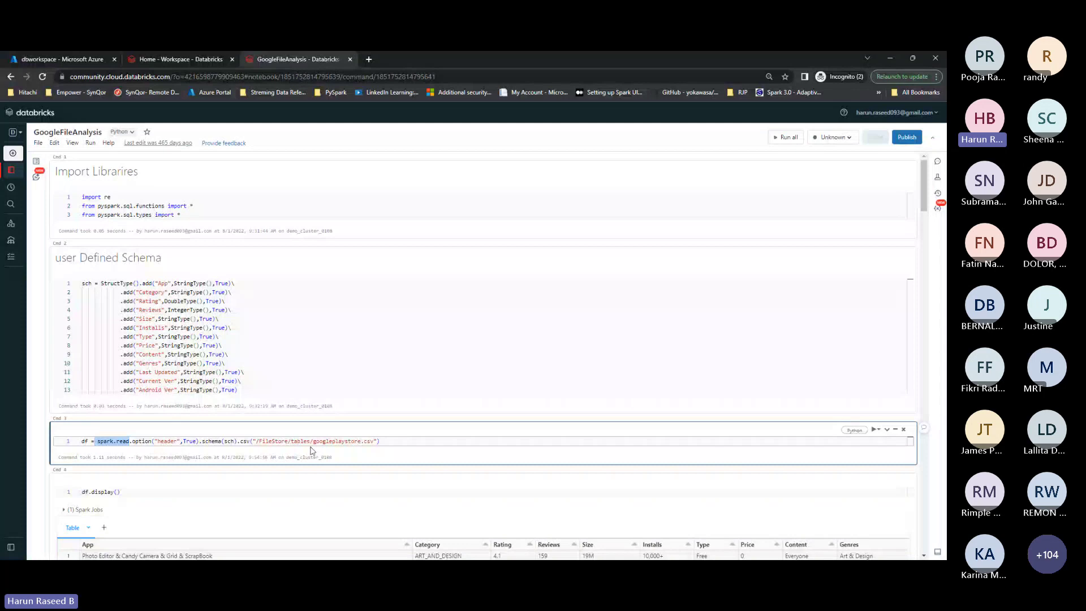
double_click(248, 441)
drag(131, 441, 236, 441)
click(119, 441)
drag(97, 441, 393, 441)
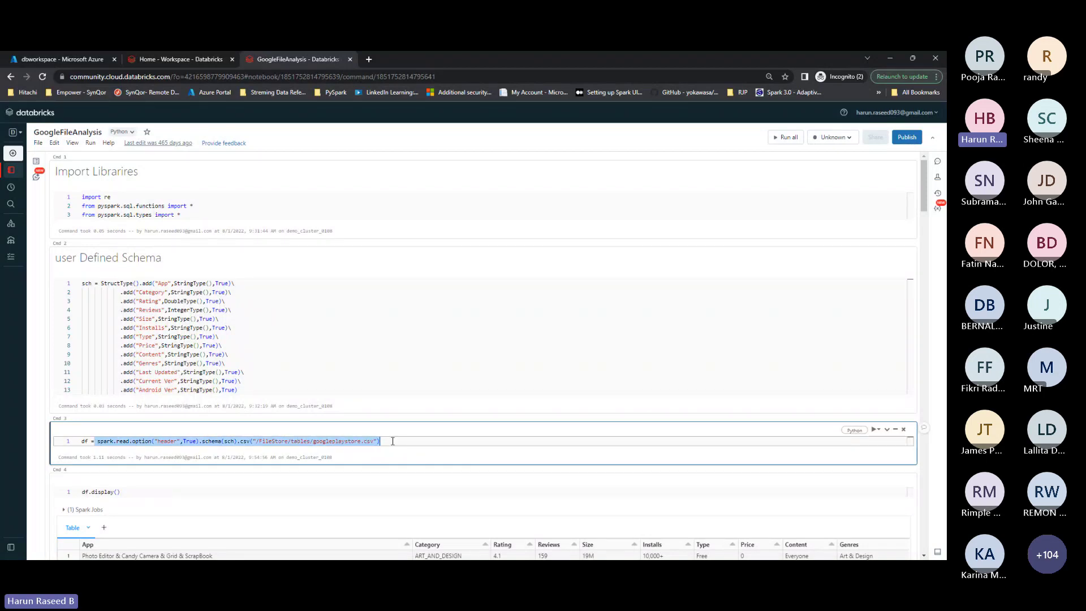
click(392, 441)
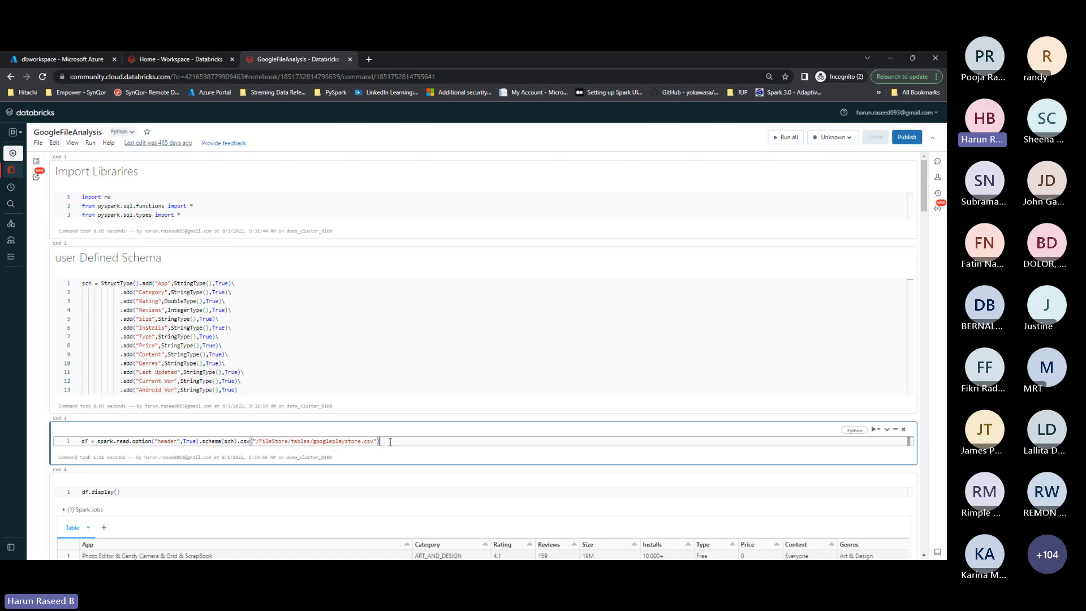
Examine how the CSV read expression is assigned to the df variable, and view the df.display() output table
drag(390, 441, 97, 441)
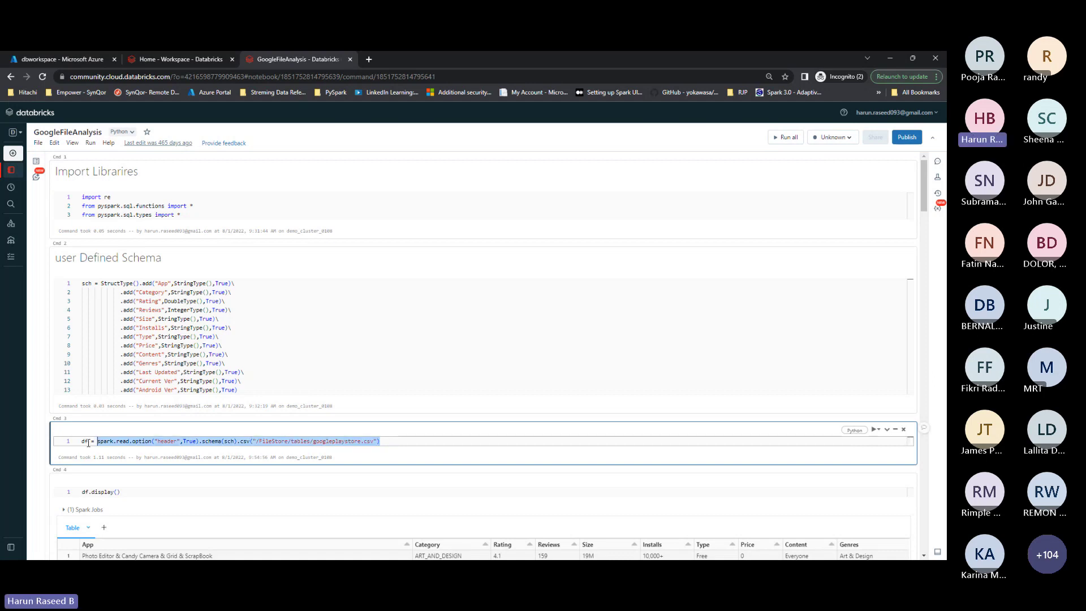
click(83, 441)
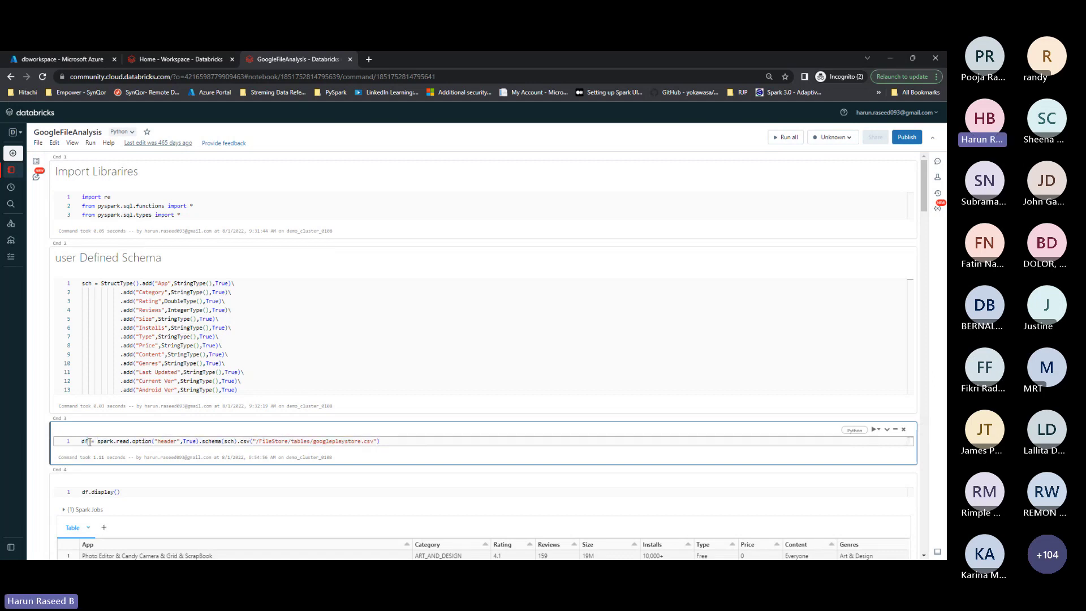
click(99, 442)
click(94, 442)
drag(97, 441, 380, 441)
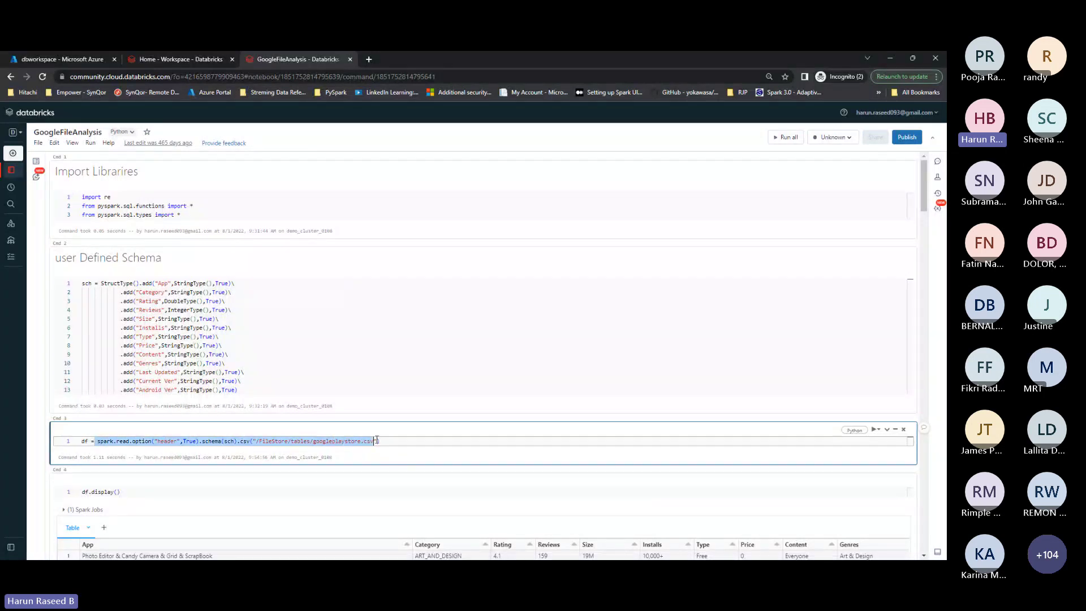
click(75, 442)
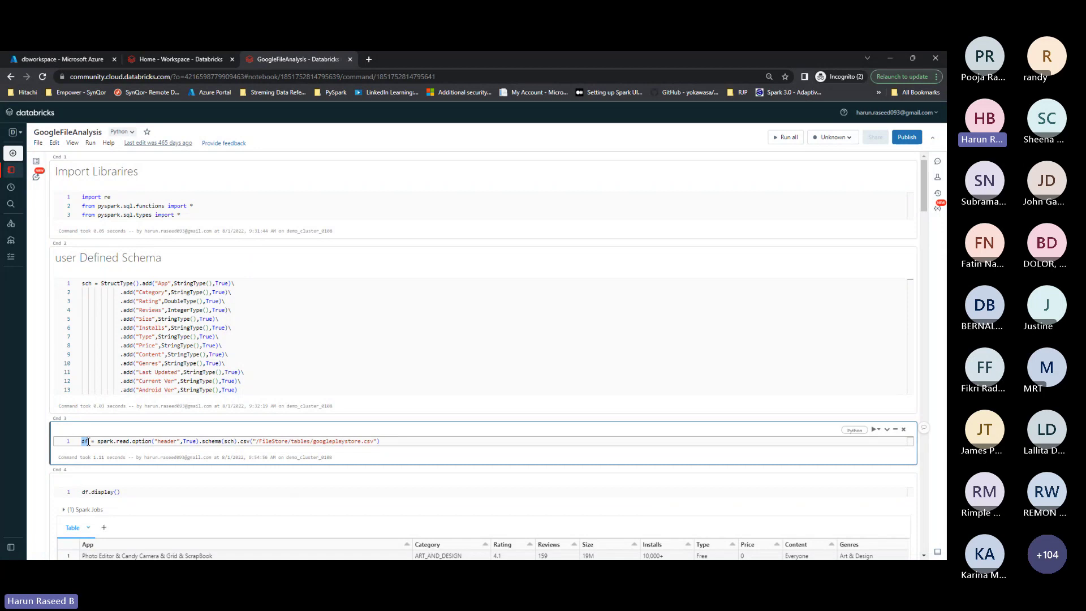
scroll(88, 441, down, 3)
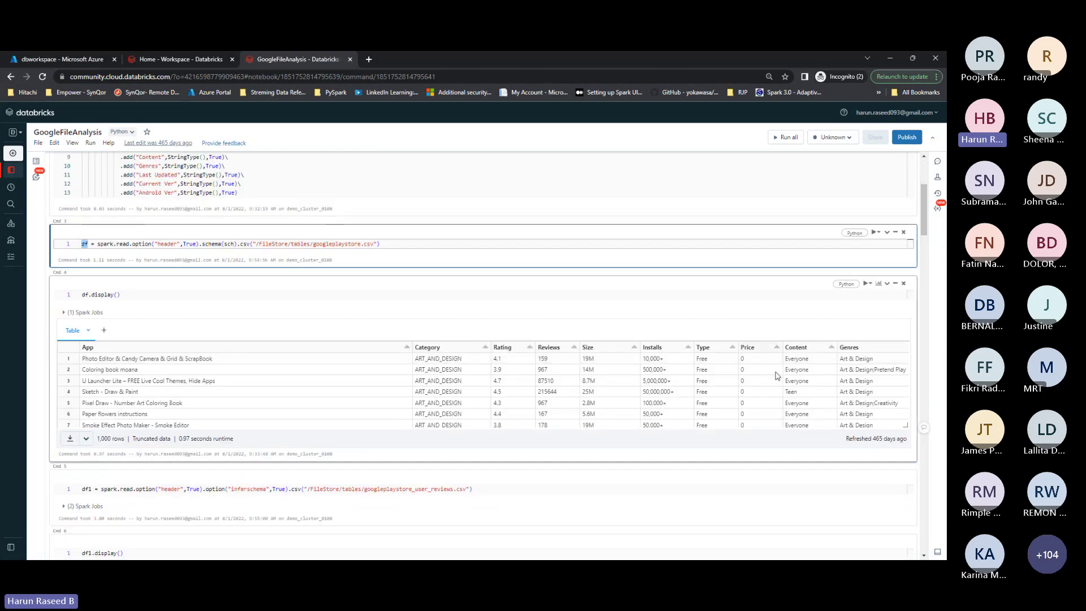